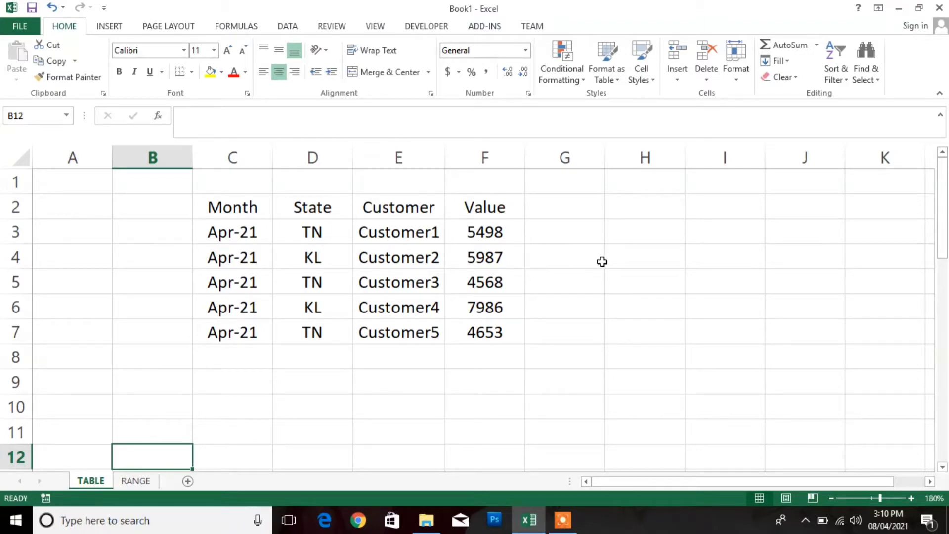
# Convert the data in C2:F7, from Month to Value, into a table with headers.
pyautogui.click(220, 199)
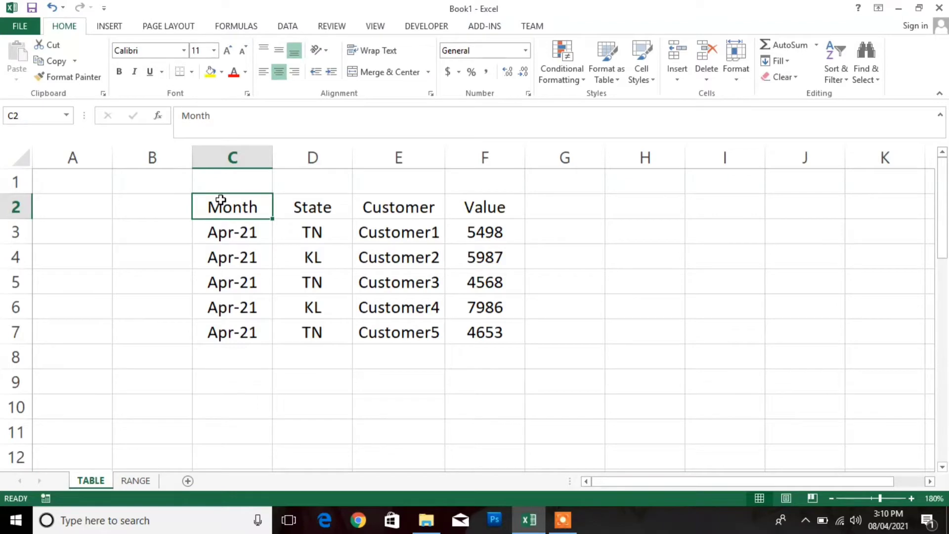
pyautogui.hotkey('ctrl', 'shift', 'Down')
pyautogui.hotkey('shift', 'Right')
pyautogui.hotkey('shift', 'Right')
pyautogui.hotkey('shift', 'Right')
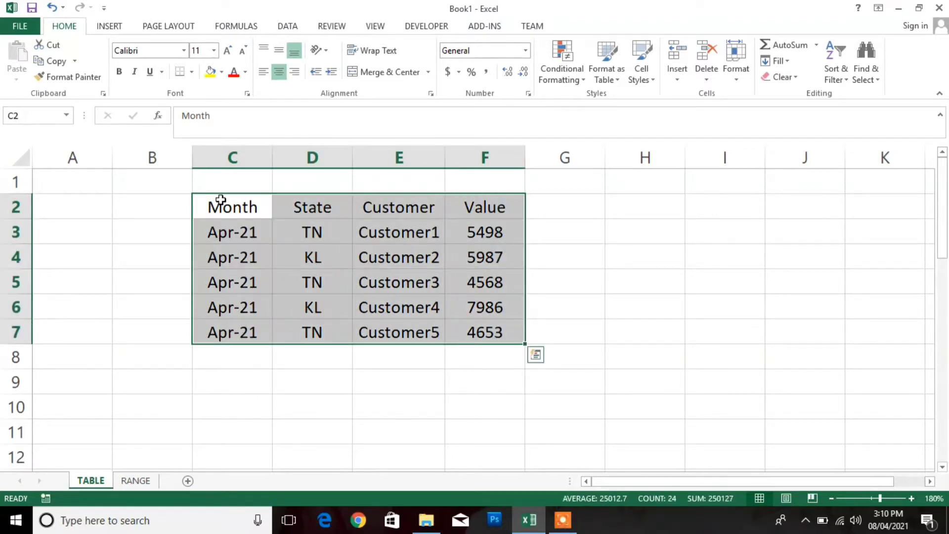
pyautogui.hotkey('ctrl', 't')
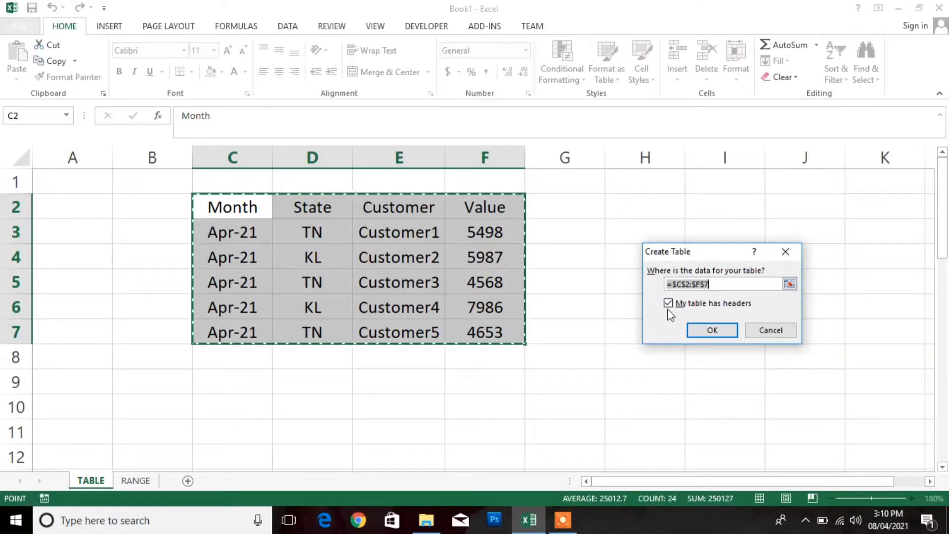
pyautogui.click(709, 331)
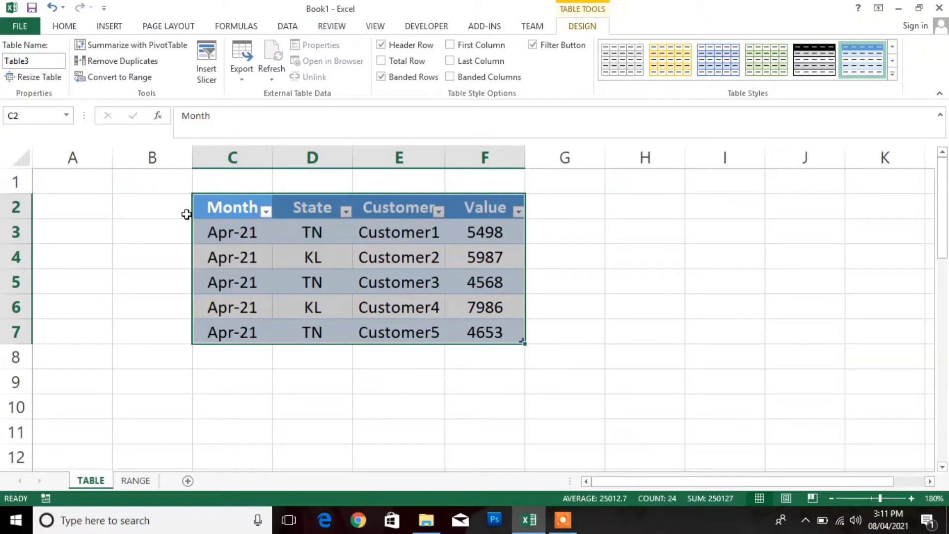
pyautogui.click(414, 234)
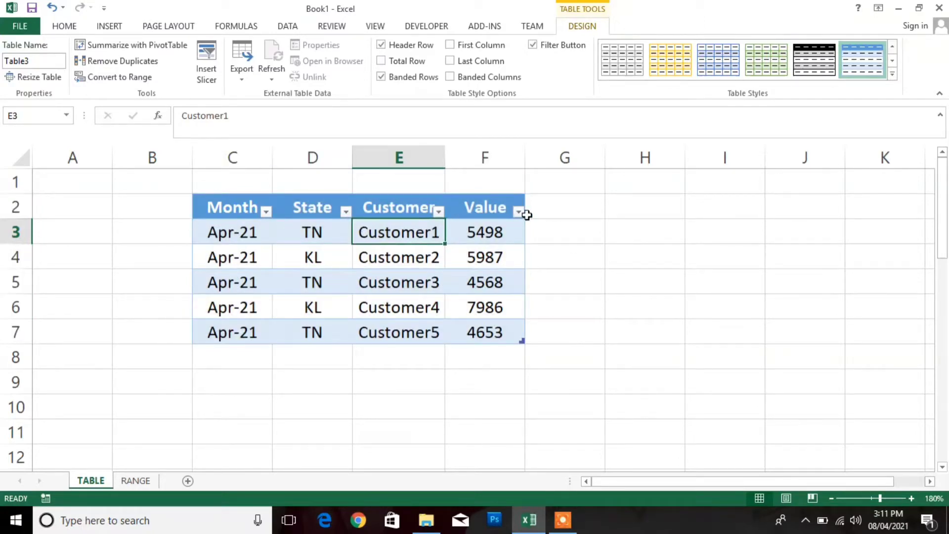
# Filter the table's State column to show only TN, and clear that filter again.
pyautogui.click(345, 212)
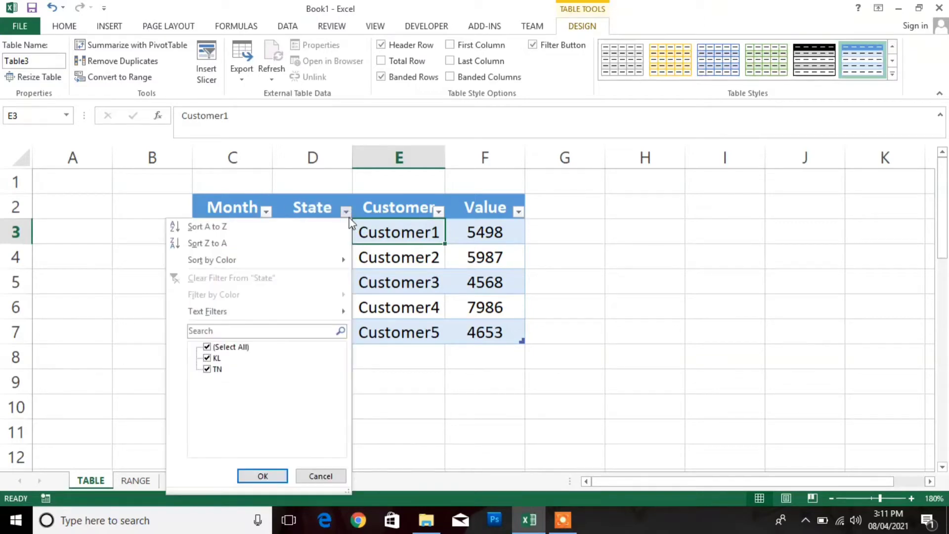
pyautogui.click(212, 360)
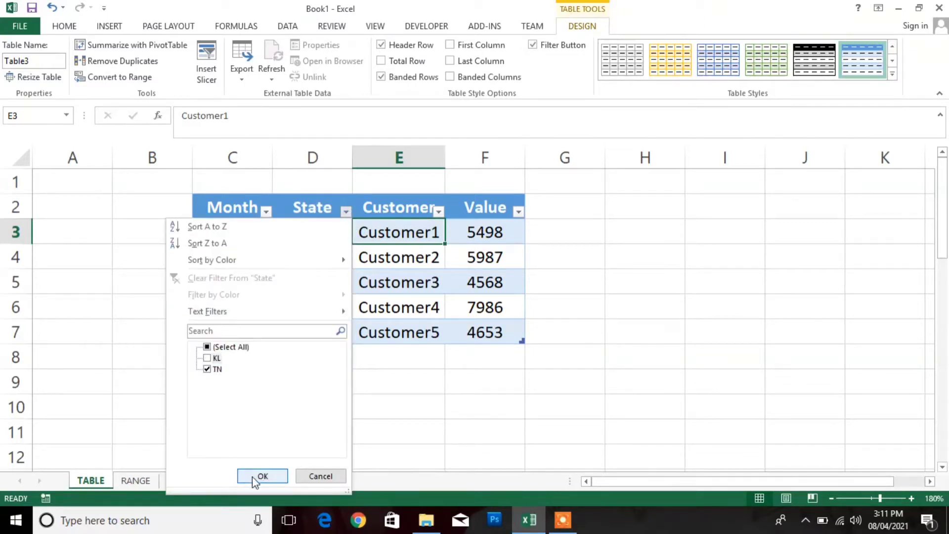
pyautogui.click(253, 476)
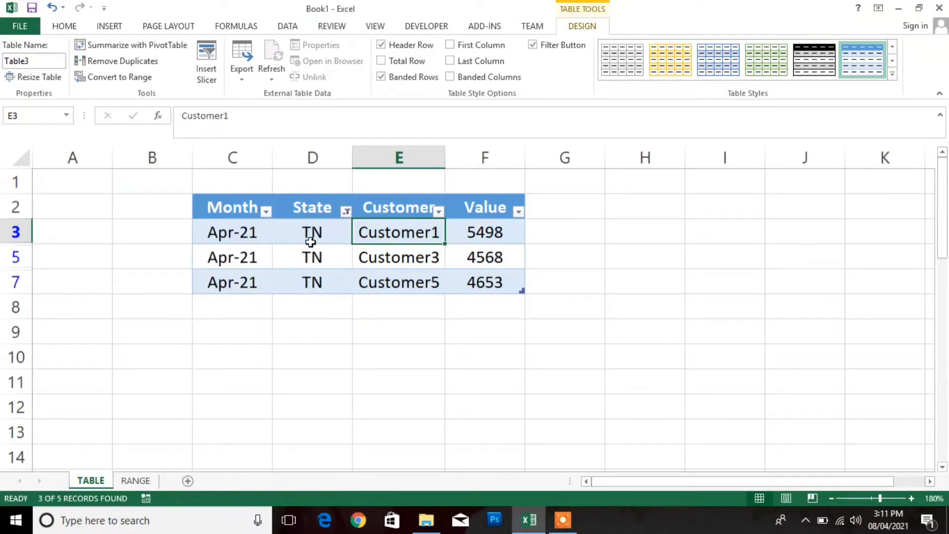
pyautogui.click(346, 212)
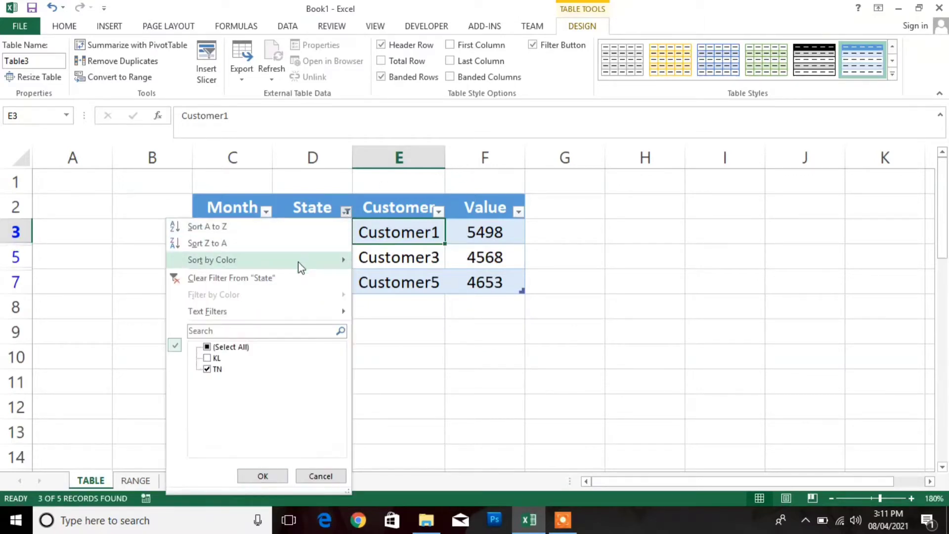
pyautogui.click(291, 278)
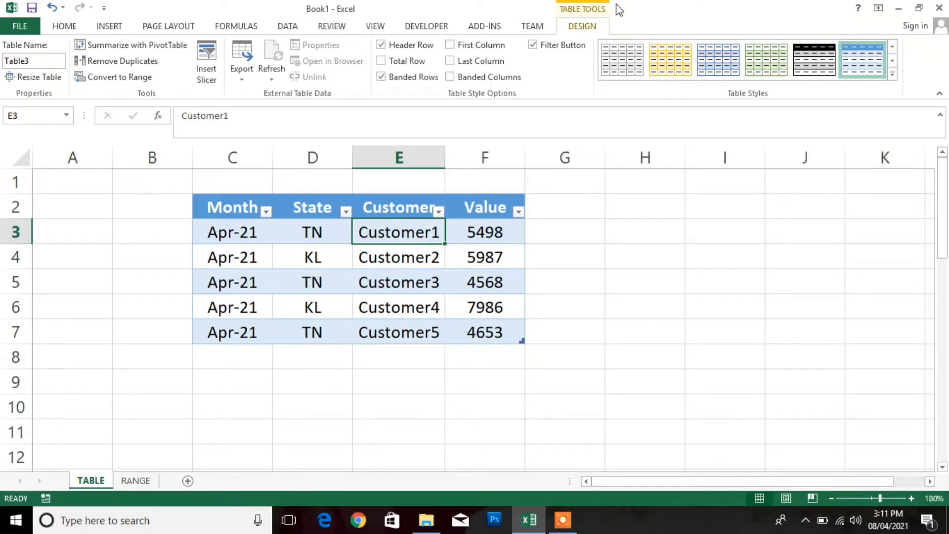
# Hide the table's header filter buttons and show them again.
pyautogui.click(419, 272)
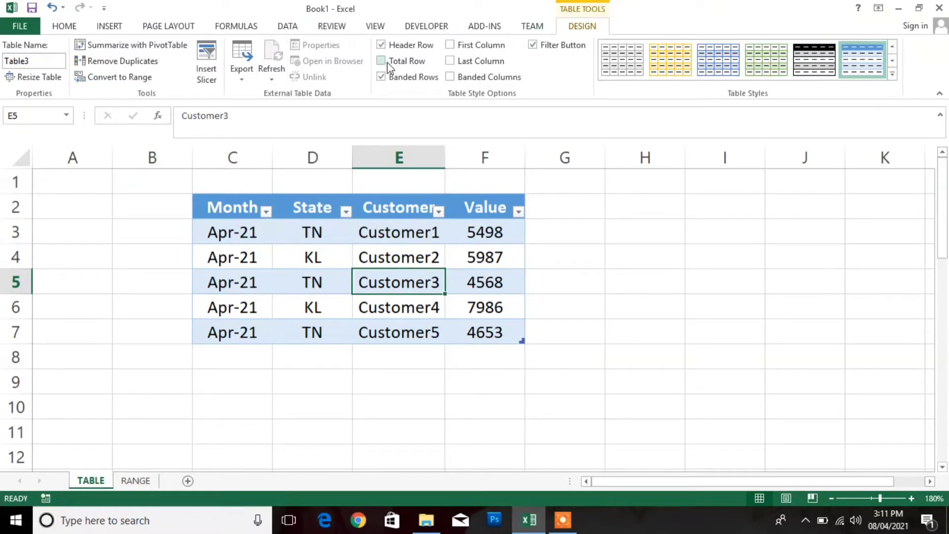
pyautogui.click(533, 49)
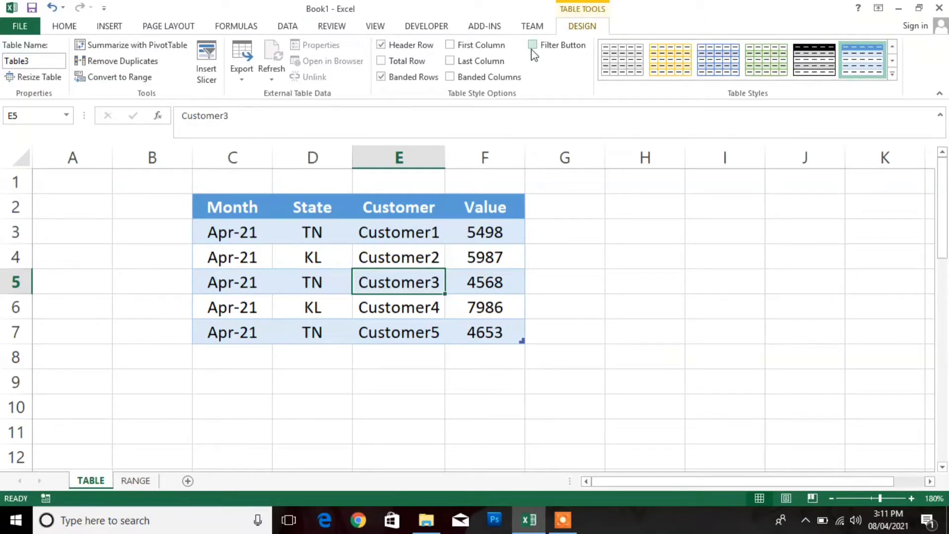
pyautogui.click(532, 49)
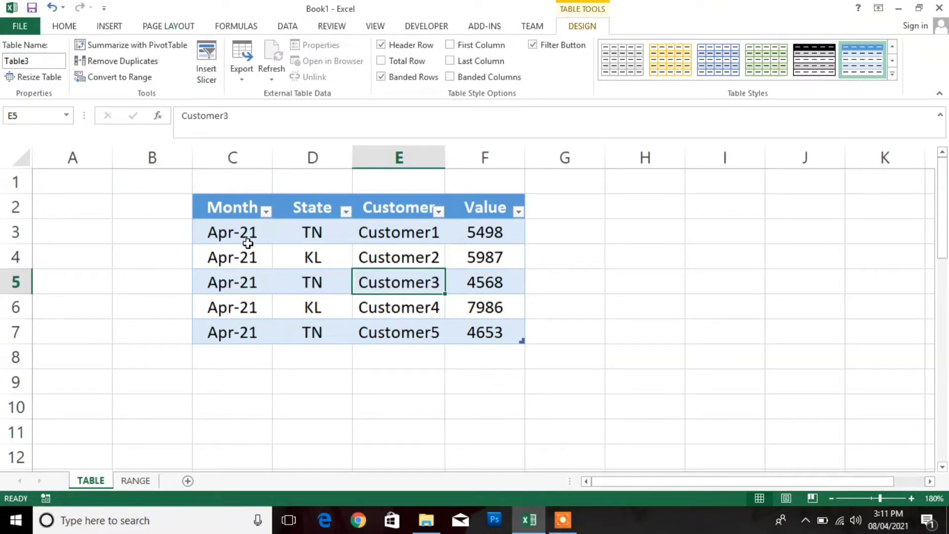
# Insert slicers for State and Customer, and place the Customer slicer beside the State slicer.
pyautogui.click(206, 73)
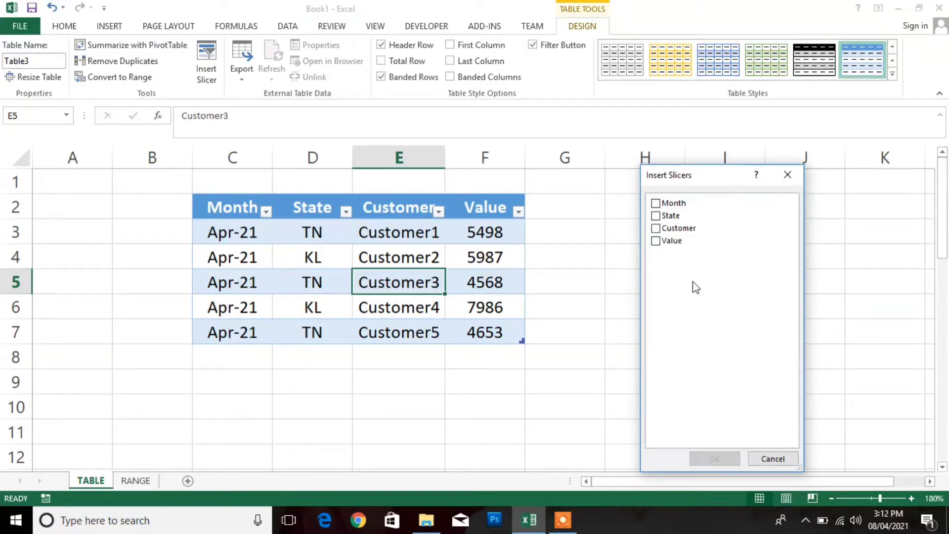
pyautogui.click(655, 215)
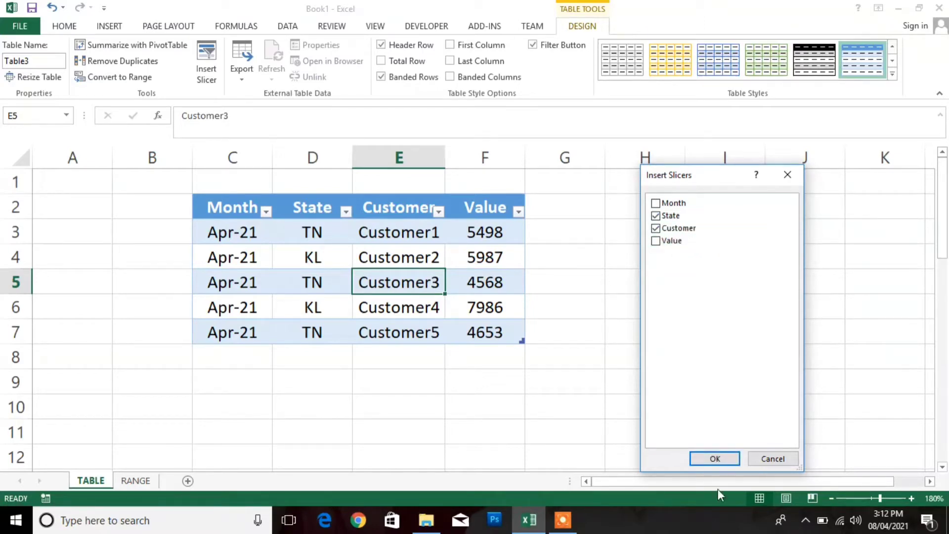
pyautogui.click(713, 460)
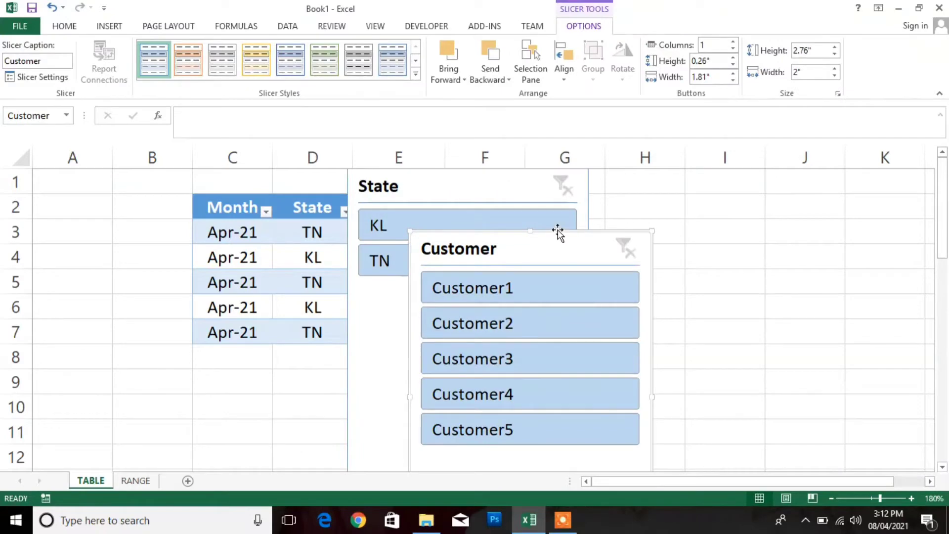
pyautogui.moveTo(533, 242); pyautogui.dragTo(715, 181)
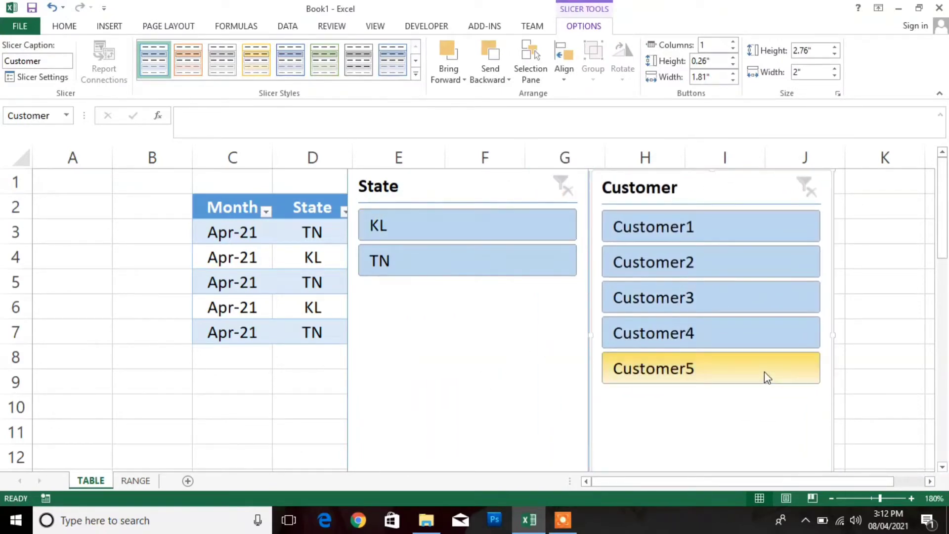
# Filter the table with the slicers to KL and Customer4, and move the State slicer off the Customer and Value columns.
pyautogui.click(446, 235)
pyautogui.click(717, 260)
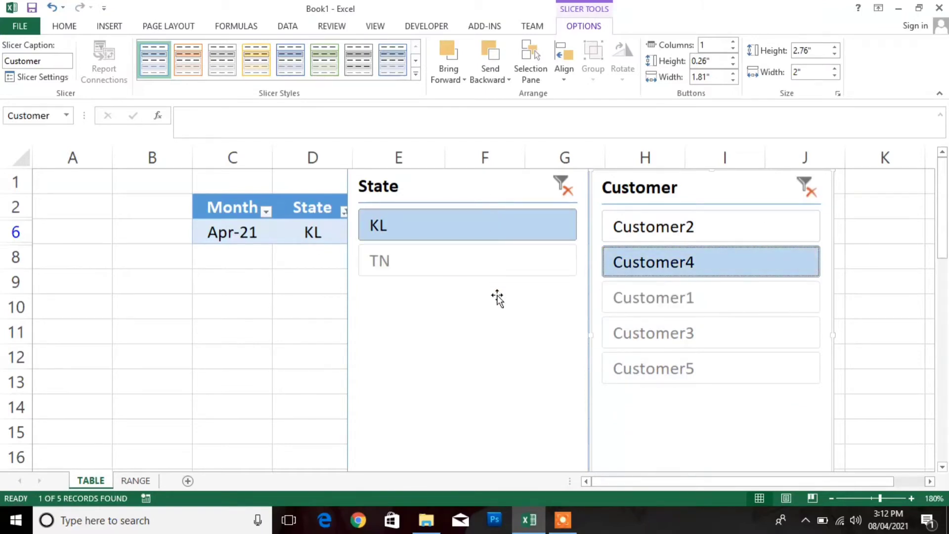
pyautogui.click(499, 321)
pyautogui.moveTo(507, 411); pyautogui.dragTo(211, 410)
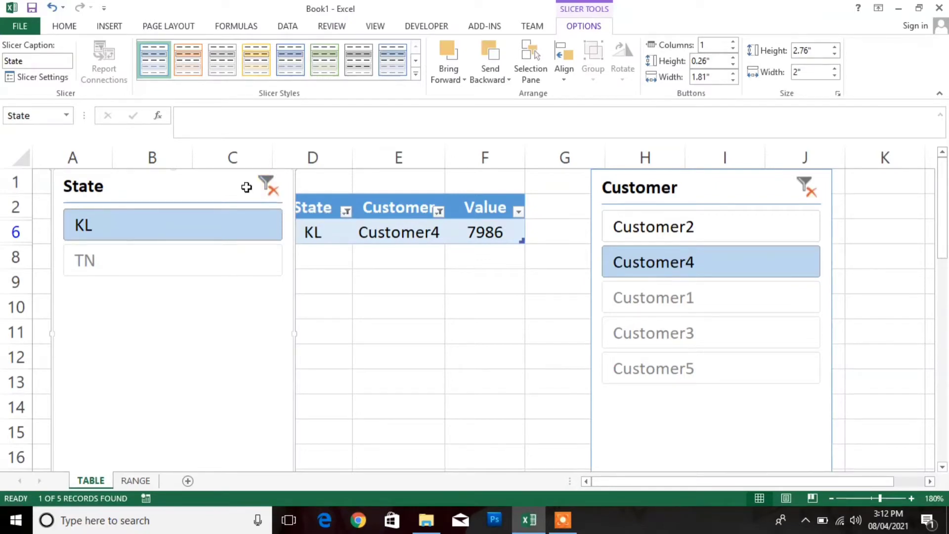
# Delete the State and Customer slicers and clear all filters from the table.
pyautogui.press('Delete')
pyautogui.click(703, 183)
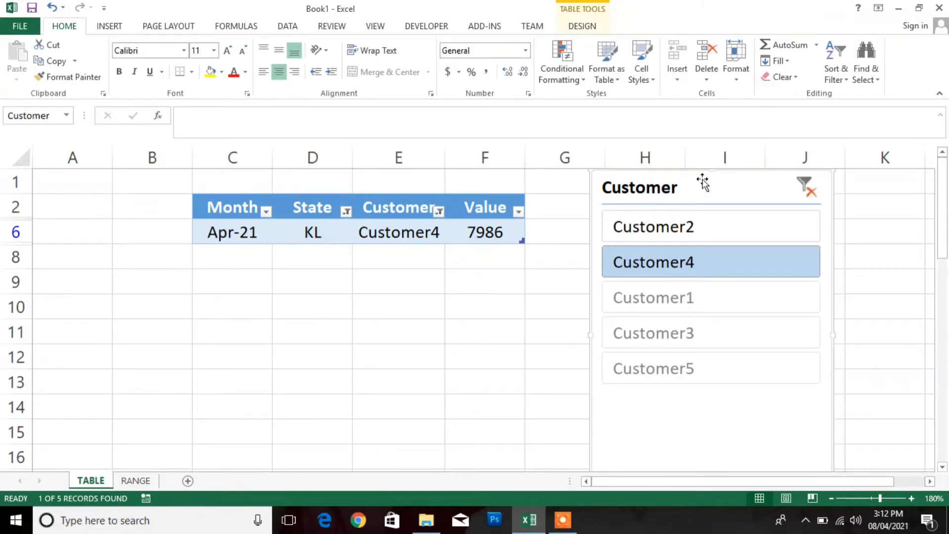
pyautogui.press('Delete')
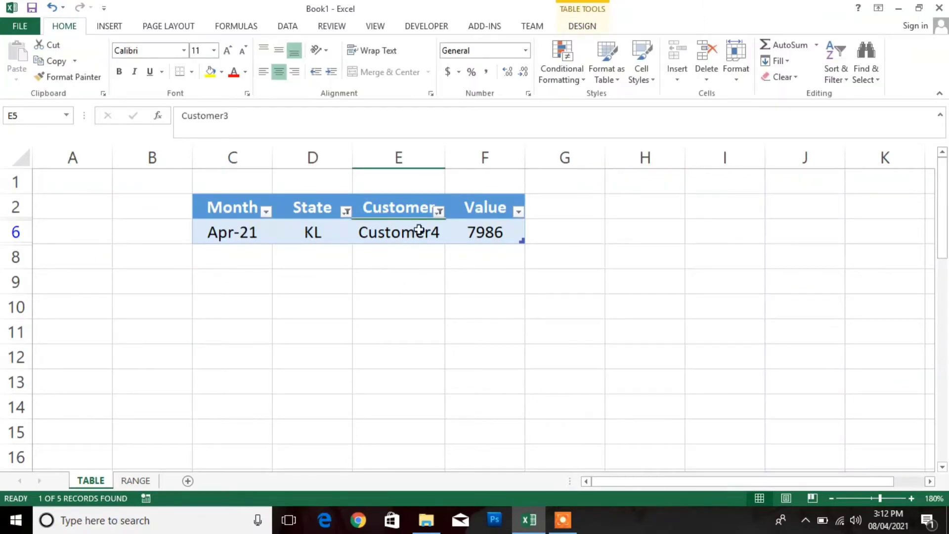
pyautogui.click(843, 83)
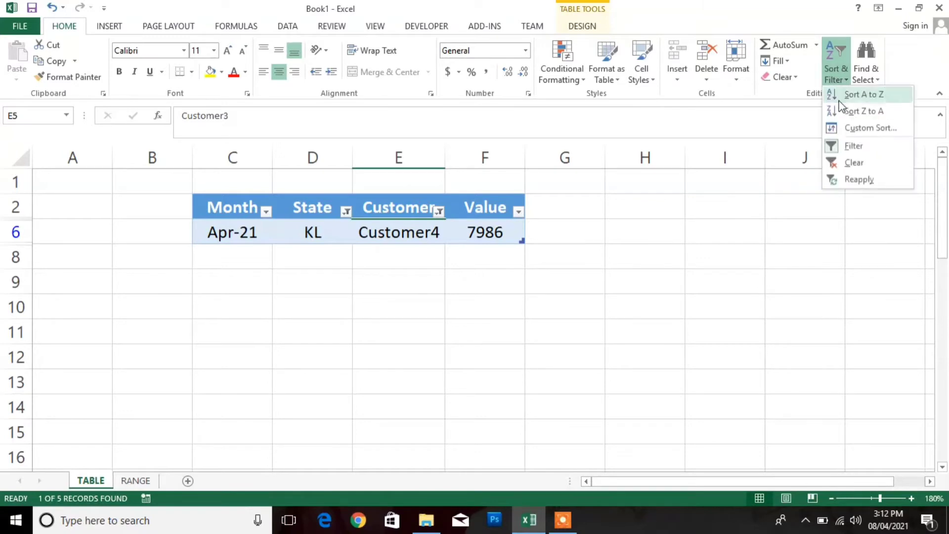
pyautogui.click(856, 166)
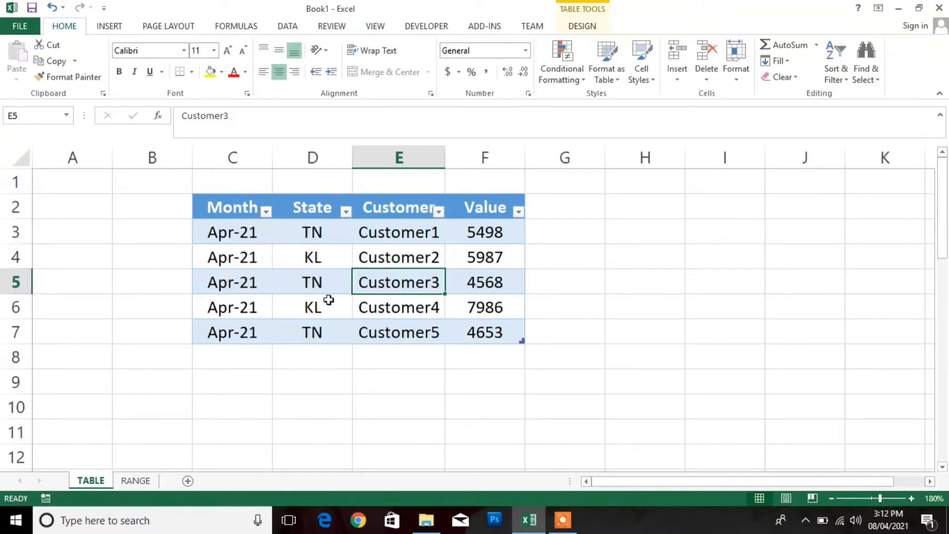
# Add filter buttons to the header row of the data range D2:G7 on the RANGE sheet.
pyautogui.click(137, 480)
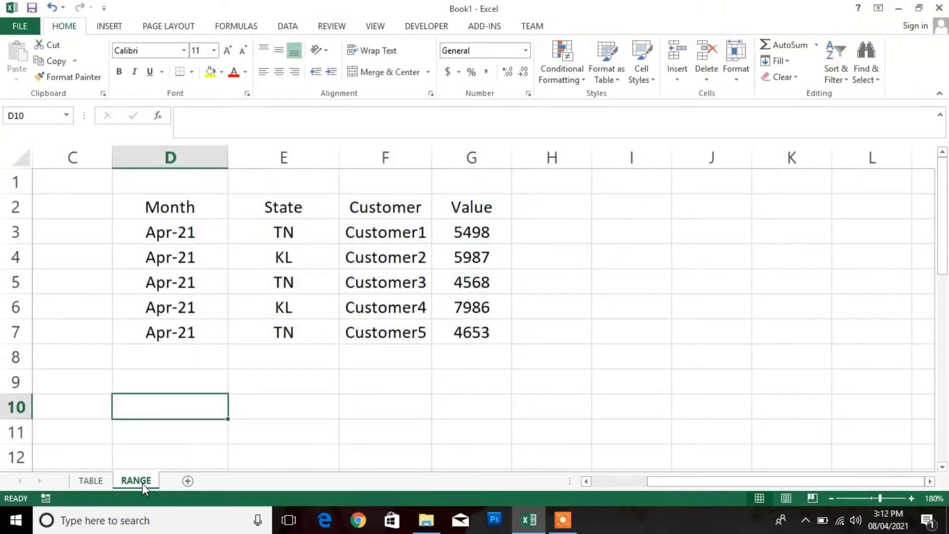
pyautogui.click(153, 205)
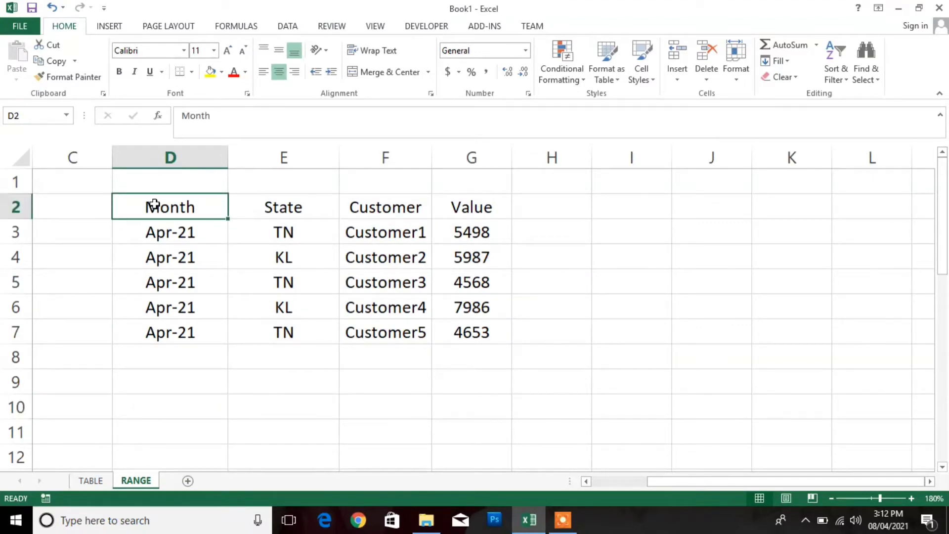
pyautogui.hotkey('shift', 'Down')
pyautogui.hotkey('shift', 'Down')
pyautogui.hotkey('shift', 'Down')
pyautogui.hotkey('shift', 'Down')
pyautogui.hotkey('shift', 'Down')
pyautogui.hotkey('shift', 'Right')
pyautogui.hotkey('shift', 'Right')
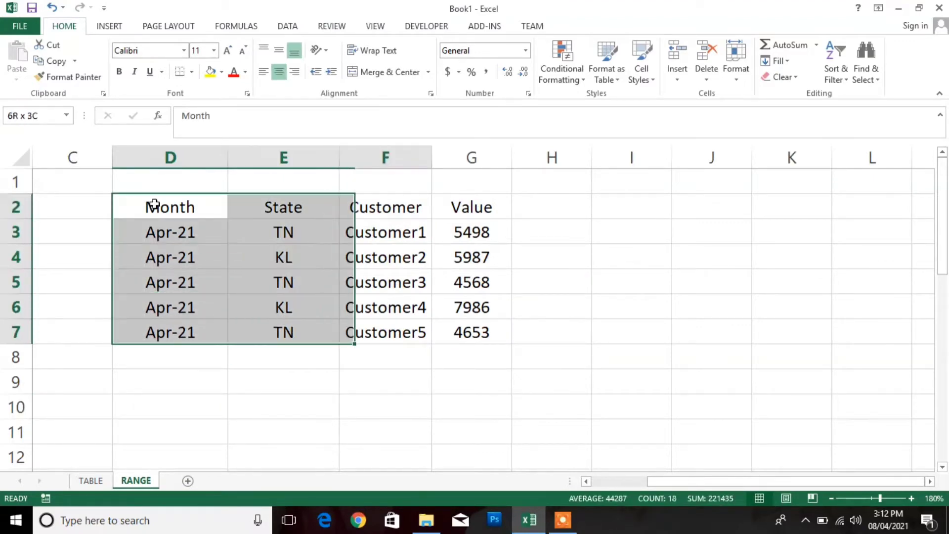
pyautogui.hotkey('shift', 'Right')
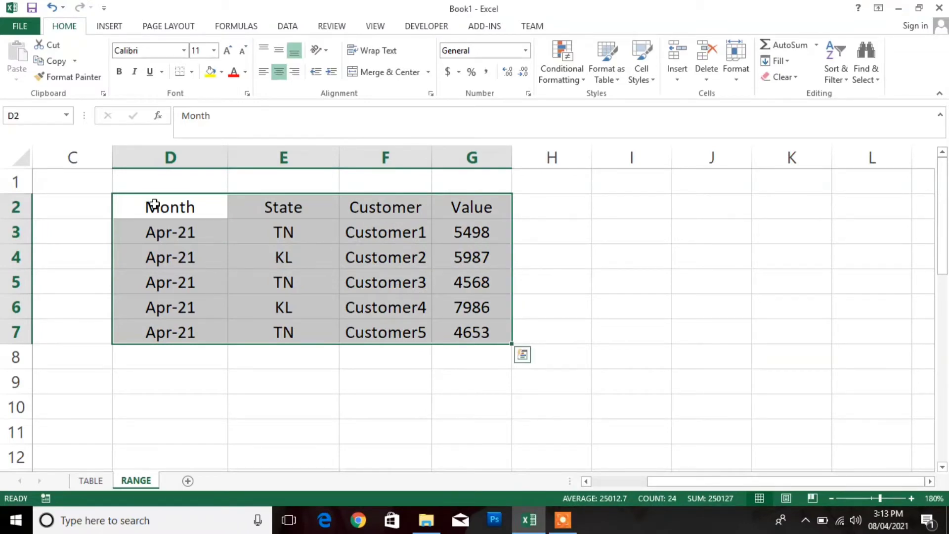
pyautogui.hotkey('ctrl', 'shift', 'l')
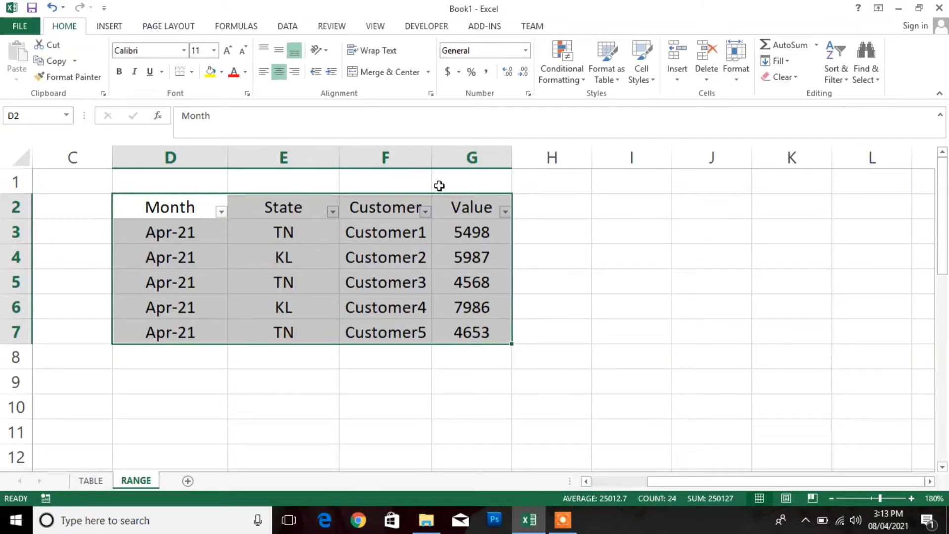
# Turn off filtering for the data range on the RANGE sheet.
pyautogui.click(298, 245)
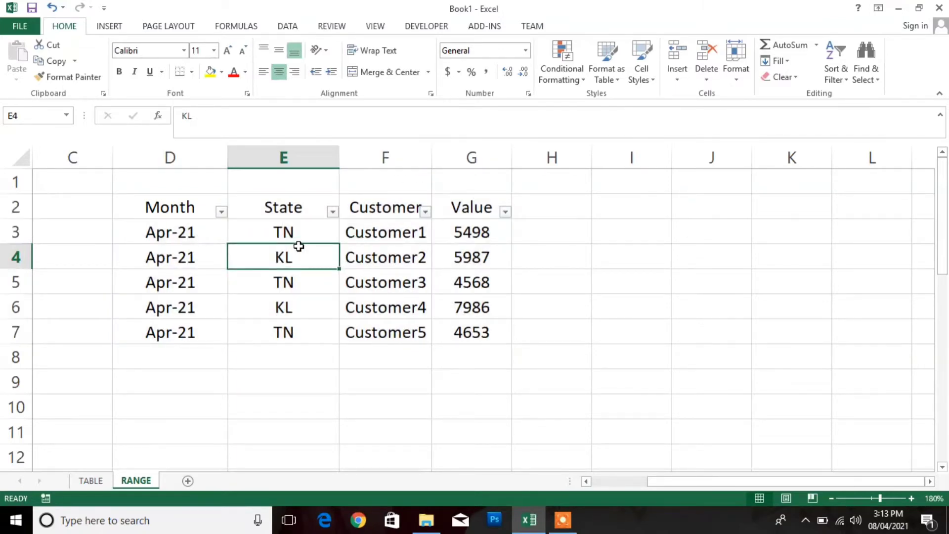
pyautogui.click(834, 74)
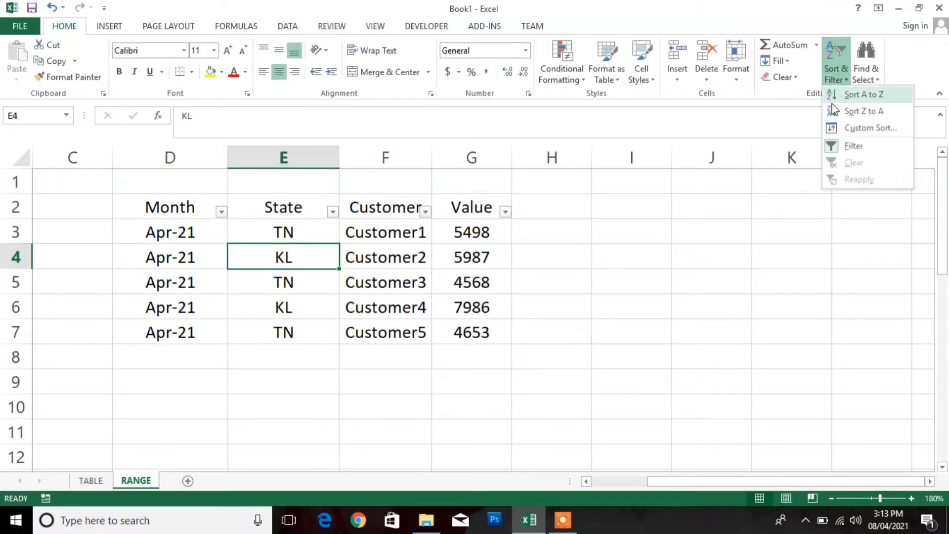
pyautogui.click(844, 145)
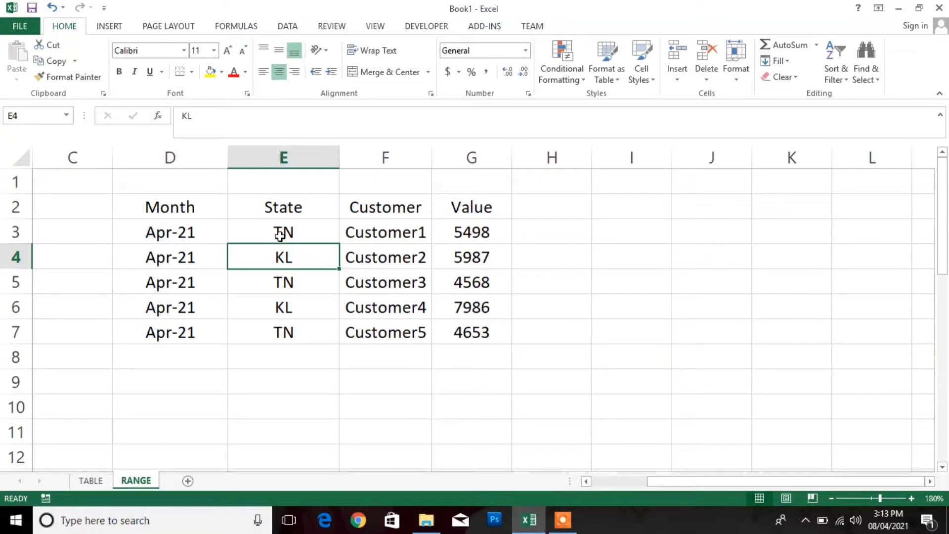
# Try to insert a slicer for the plain data range, and return to the TABLE sheet.
pyautogui.click(105, 31)
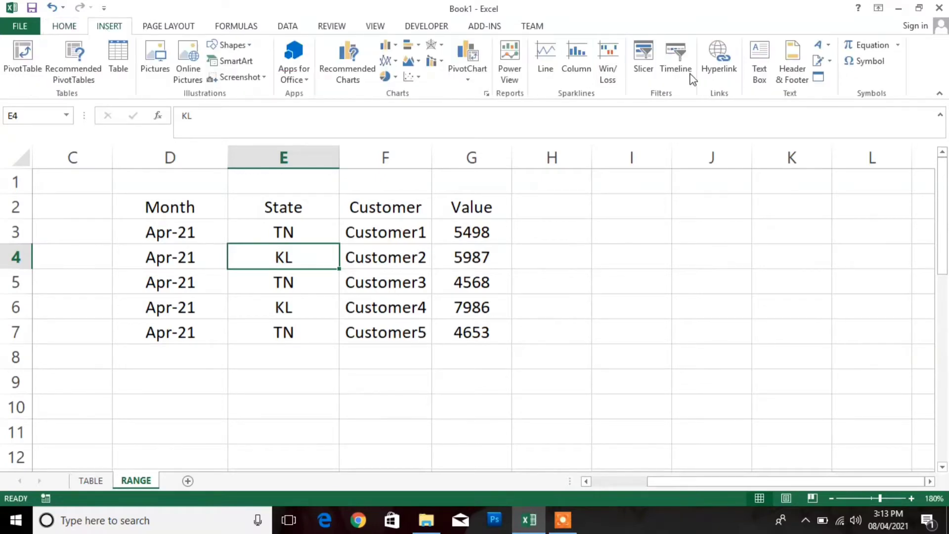
pyautogui.click(652, 63)
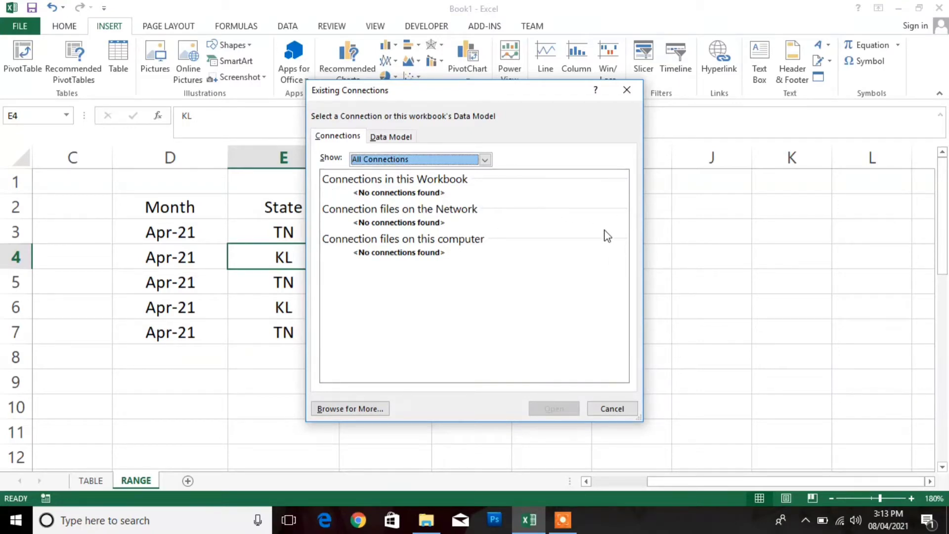
pyautogui.click(626, 89)
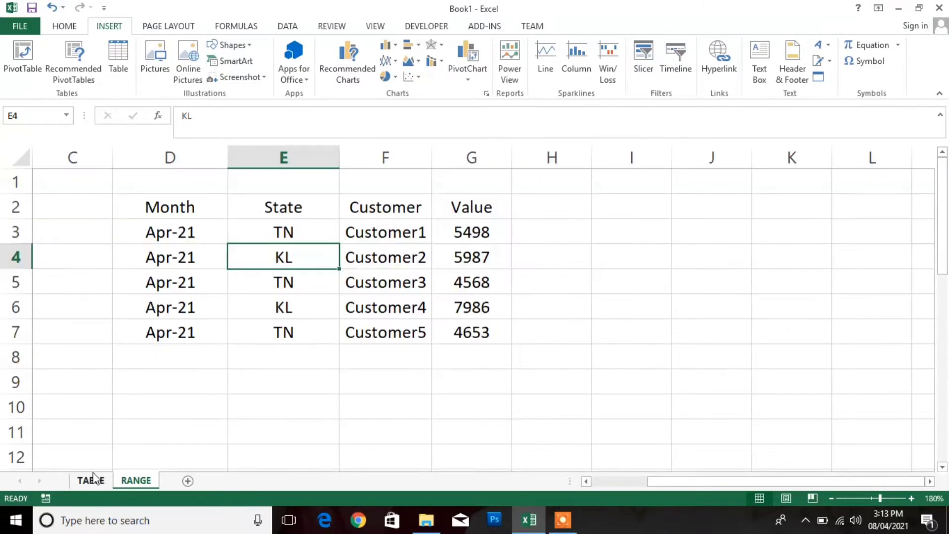
pyautogui.click(92, 481)
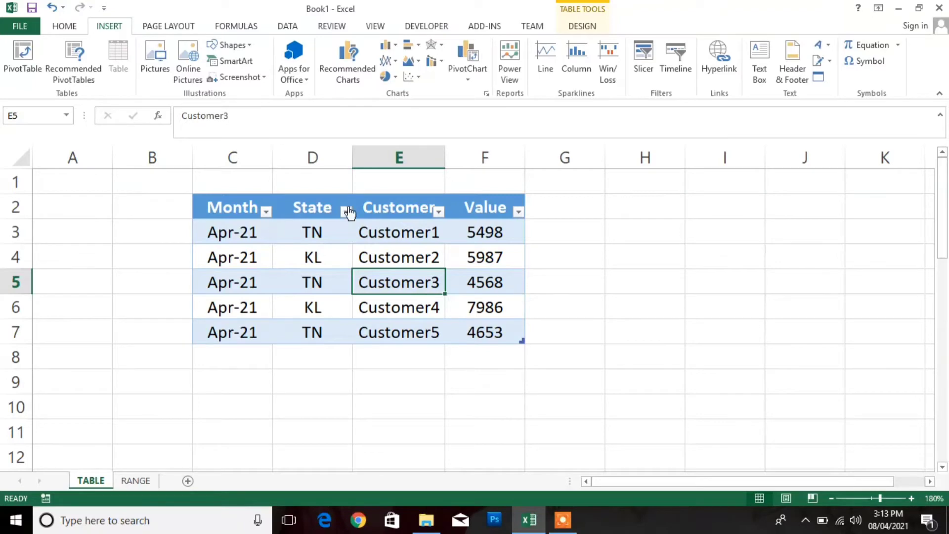
# Create a PivotTable from the table on the TABLE sheet, placing it on the existing worksheet at cell D13.
pyautogui.click(377, 207)
pyautogui.press('Right')
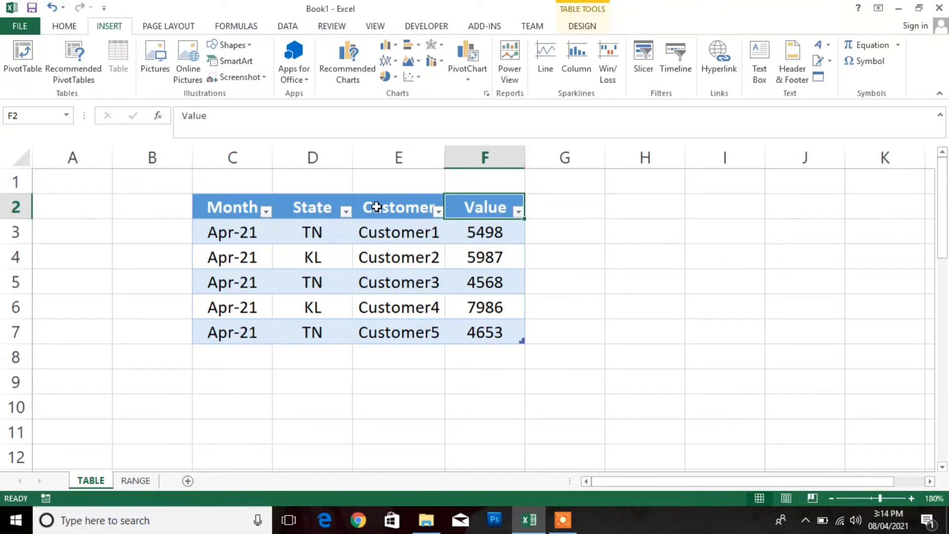
pyautogui.press('Left')
pyautogui.hotkey('shift', 'Right')
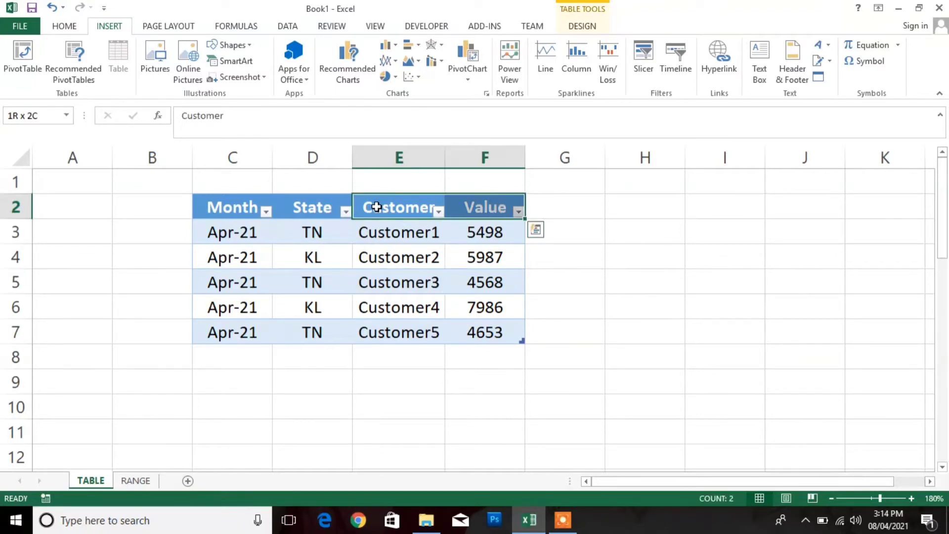
pyautogui.hotkey('shift', 'Down')
pyautogui.hotkey('shift', 'Down')
pyautogui.hotkey('shift', 'Down')
pyautogui.hotkey('shift', 'Down')
pyautogui.hotkey('shift', 'Down')
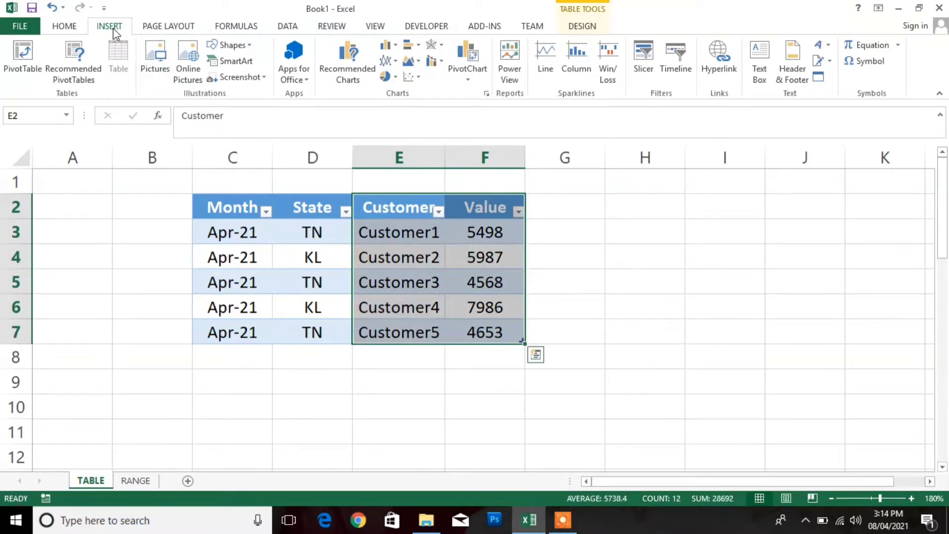
pyautogui.click(34, 52)
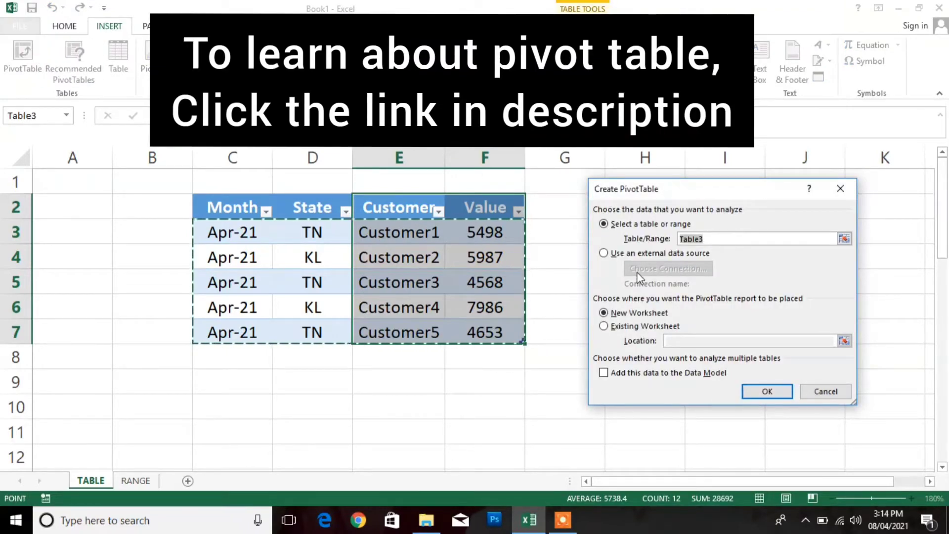
pyautogui.click(606, 330)
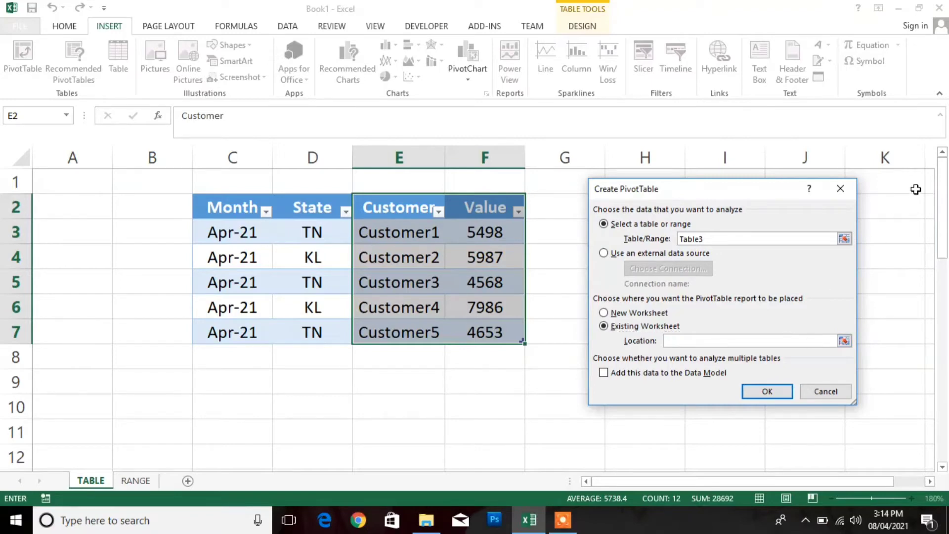
pyautogui.moveTo(943, 223); pyautogui.dragTo(945, 296)
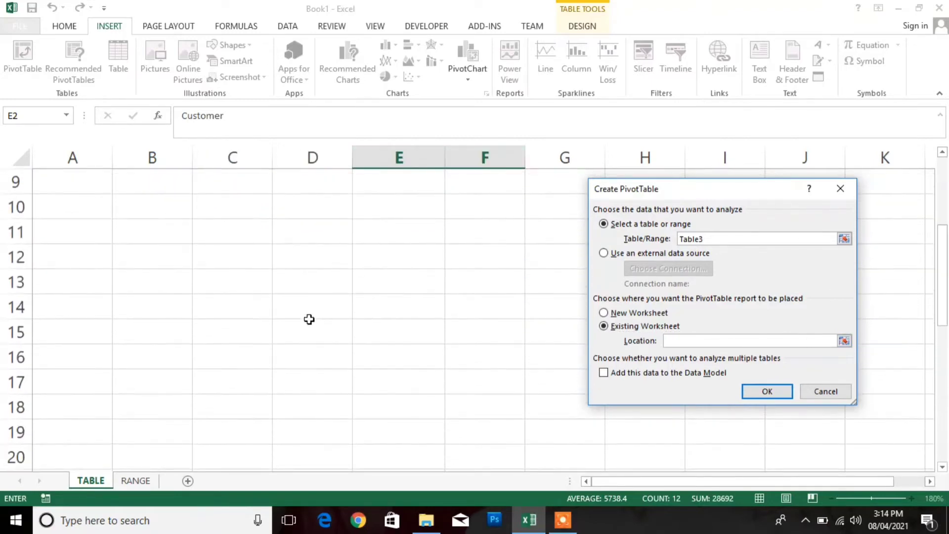
pyautogui.click(311, 275)
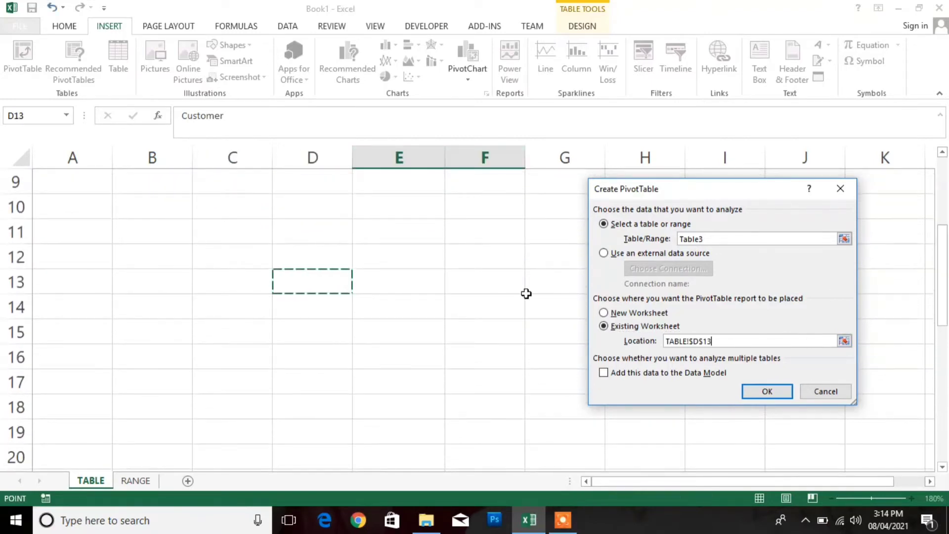
pyautogui.click(763, 391)
# Add Customer as rows and the sum of Value as values to the PivotTable on the TABLE sheet.
pyautogui.moveTo(763, 303); pyautogui.dragTo(762, 338)
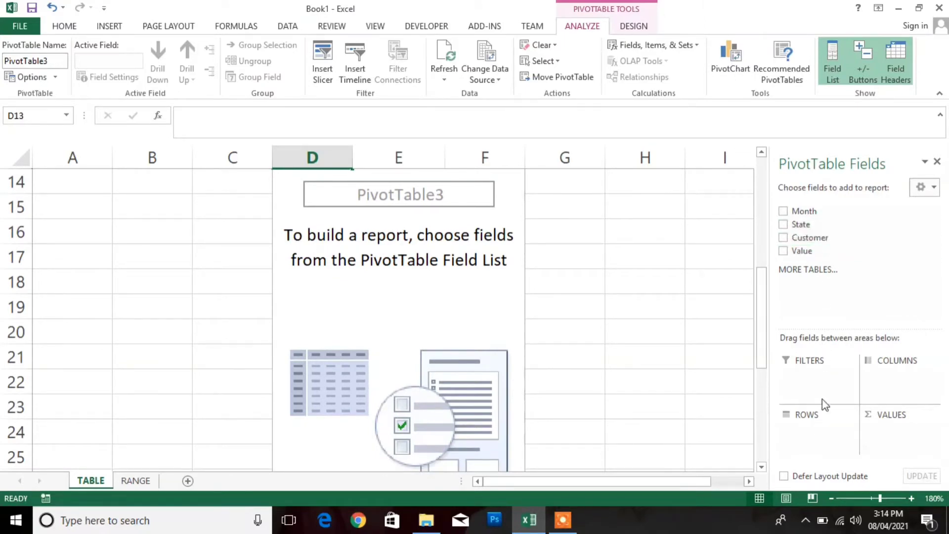
pyautogui.click(784, 239)
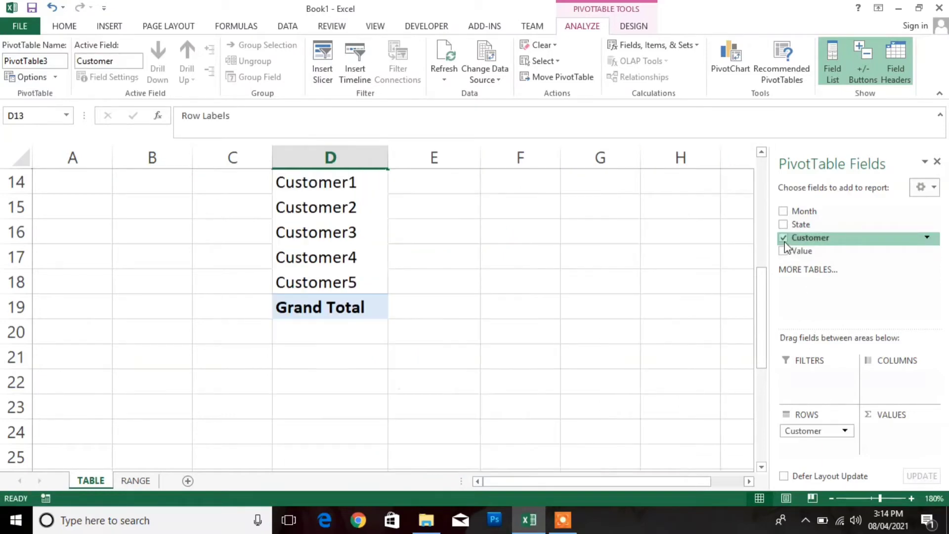
pyautogui.click(783, 251)
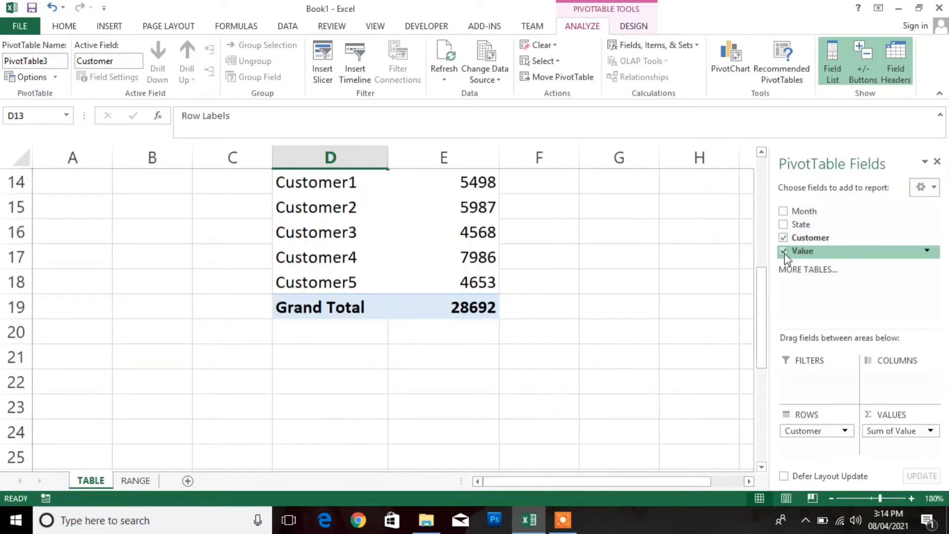
pyautogui.moveTo(762, 280); pyautogui.dragTo(716, 249)
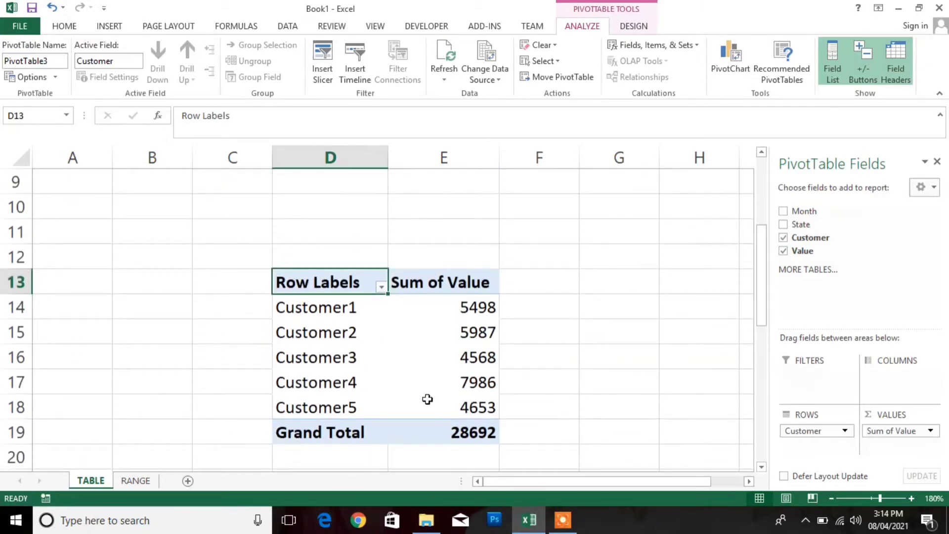
# Start a new record directly below the table by copying the month Apr-21 and state TN down into C8 and D8.
pyautogui.moveTo(766, 257); pyautogui.dragTo(754, 194)
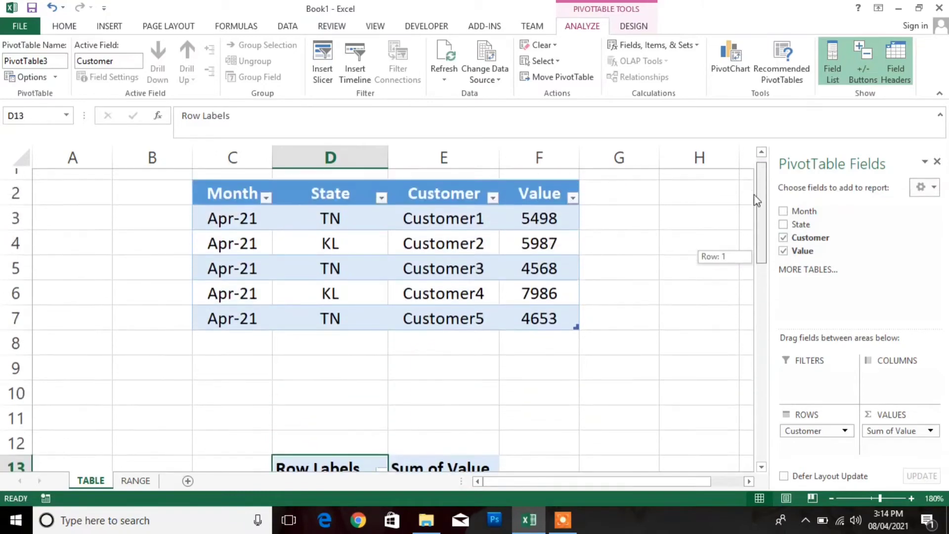
pyautogui.click(226, 337)
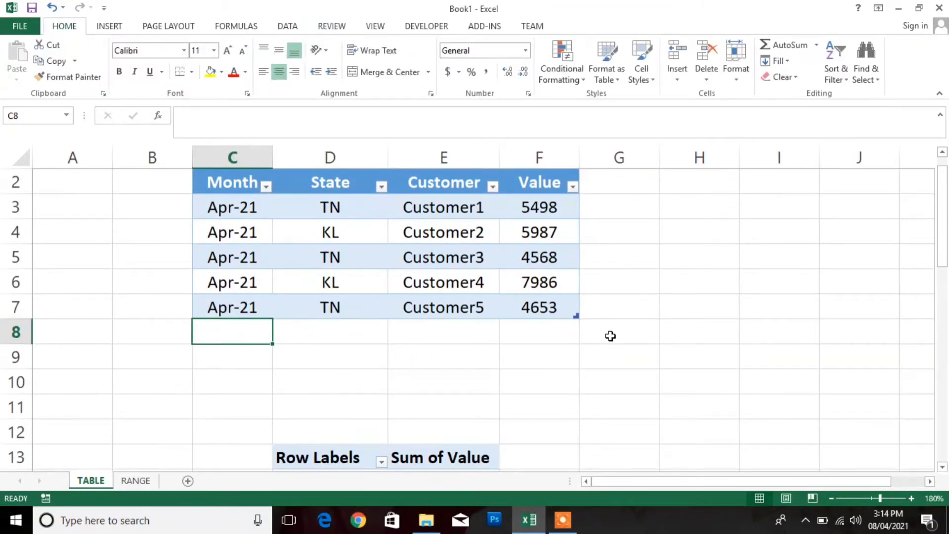
pyautogui.hotkey('ctrl', 'd')
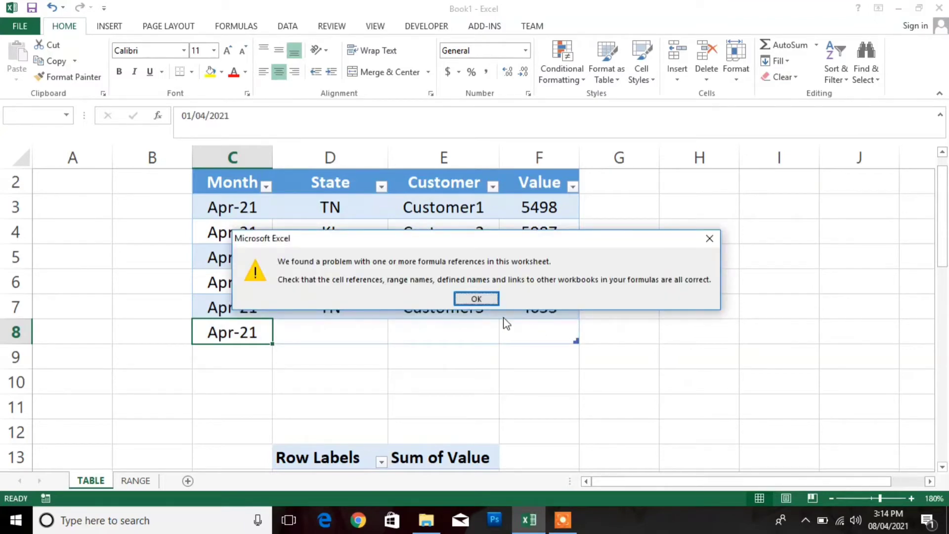
pyautogui.click(476, 299)
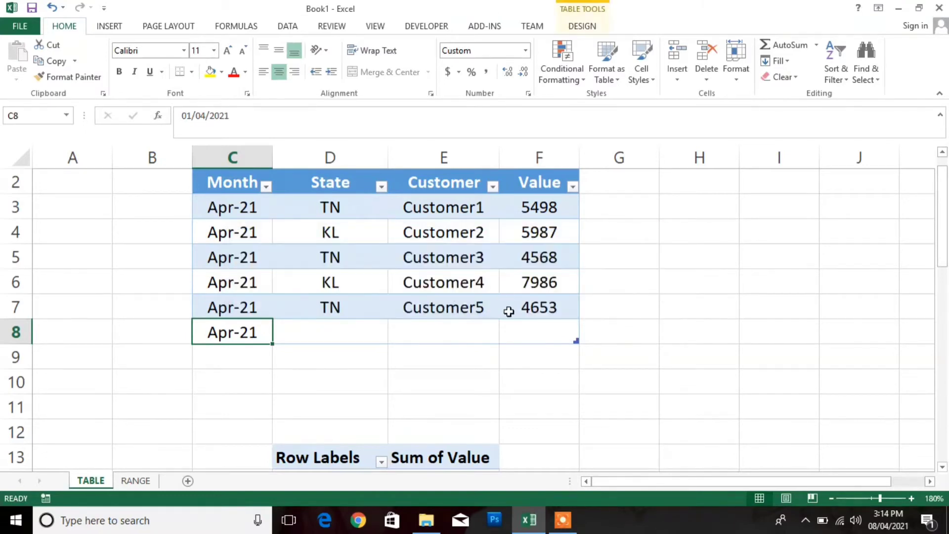
pyautogui.press('Tab')
pyautogui.hotkey('ctrl', 'd')
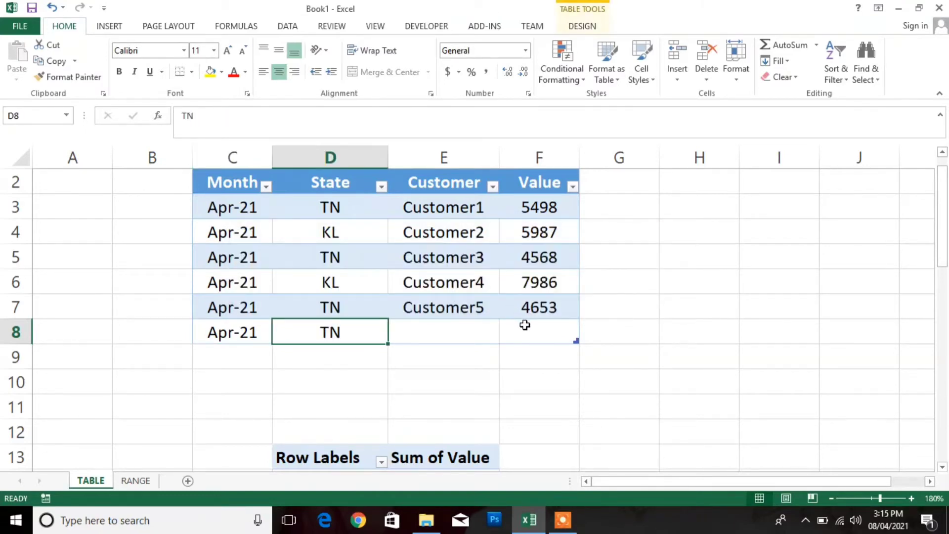
# Complete row 8 by extending the customer series to Customer6 in E8 and entering 9875 in F8.
pyautogui.press('Tab')
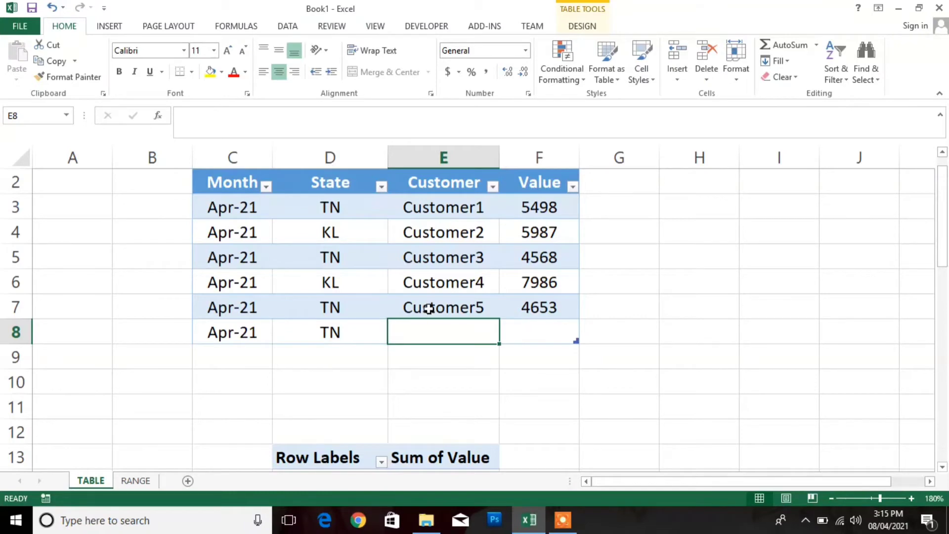
pyautogui.moveTo(429, 308); pyautogui.dragTo(499, 346)
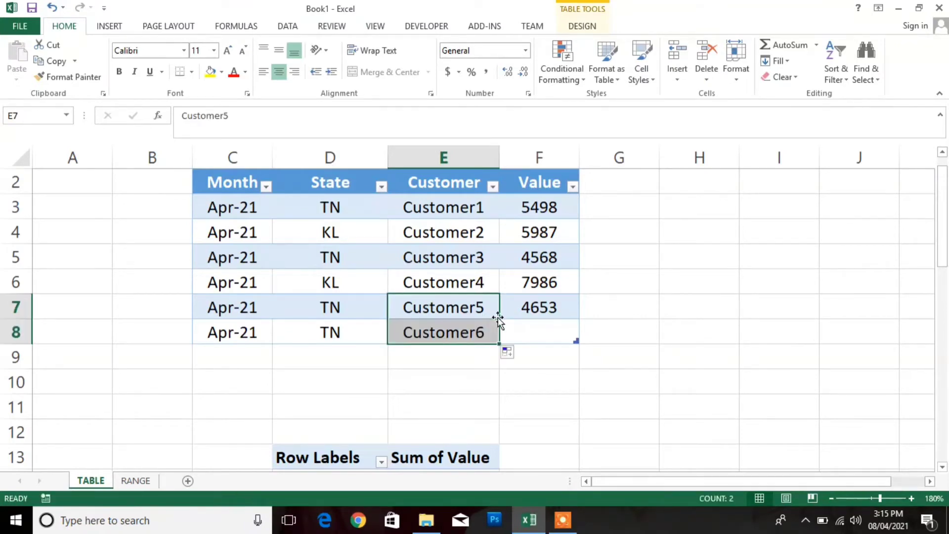
pyautogui.click(531, 331)
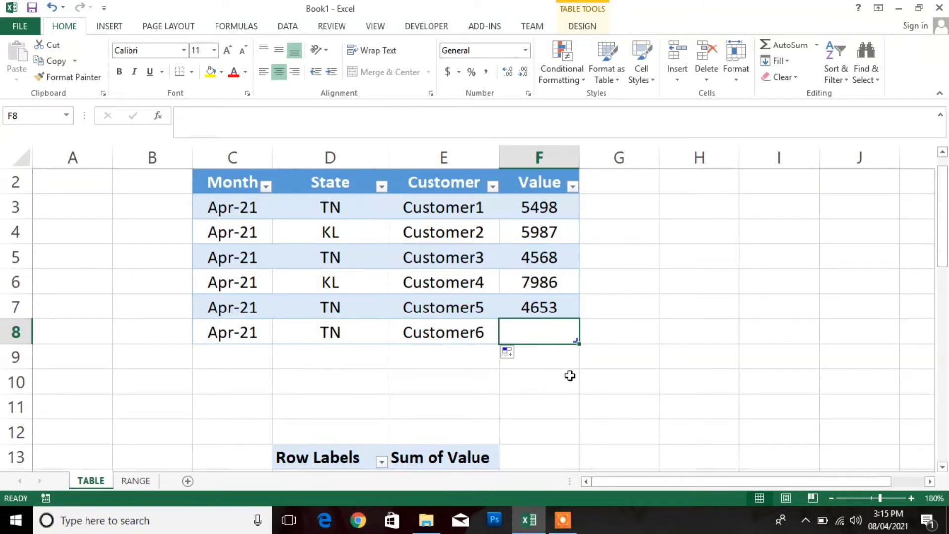
pyautogui.write('9875')
pyautogui.press('Return')
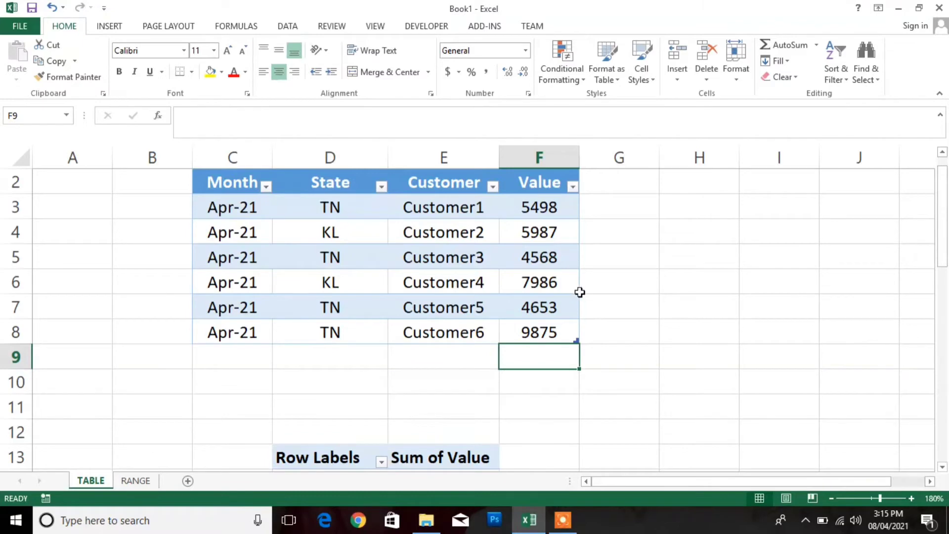
pyautogui.press('Return')
pyautogui.press('Return')
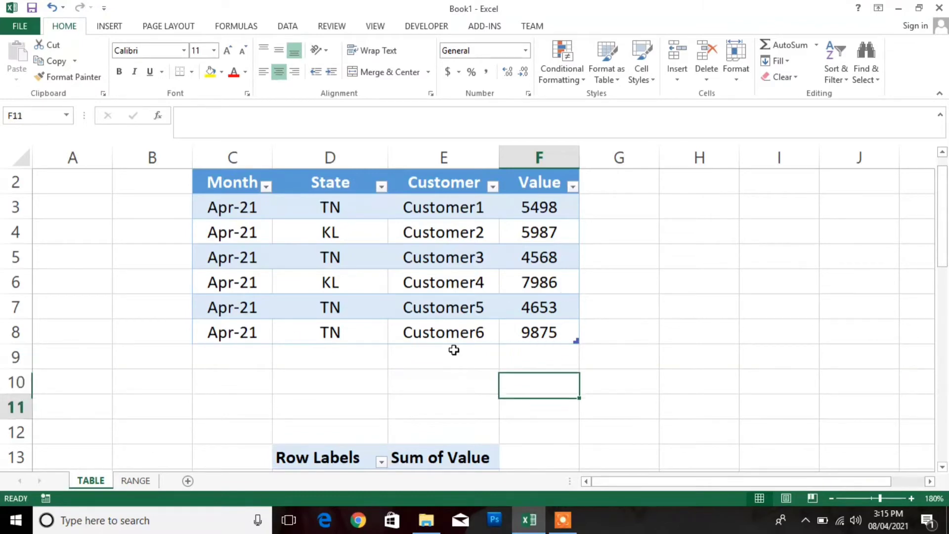
# Refresh the PivotTable below the table to bring in the new row.
pyautogui.scroll(-3, 454, 349)
pyautogui.click(414, 334)
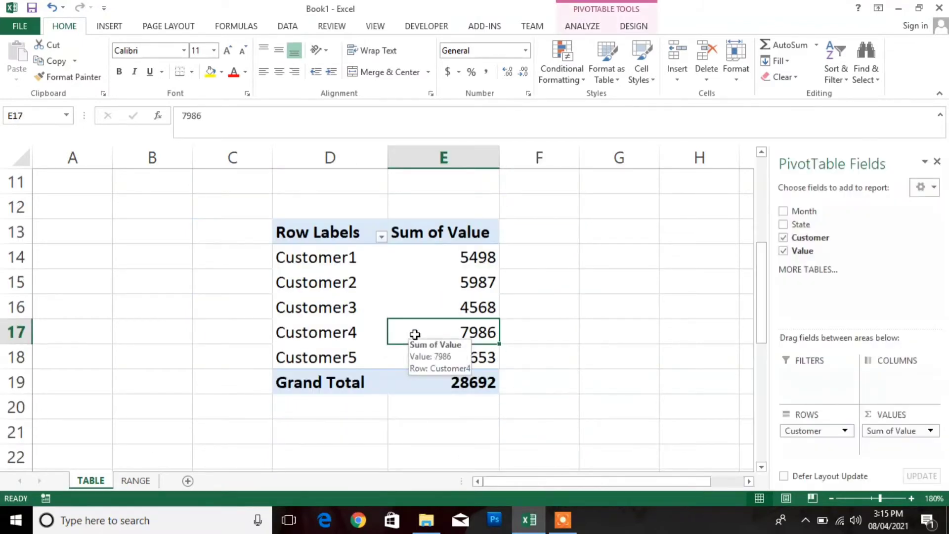
pyautogui.rightClick(415, 334)
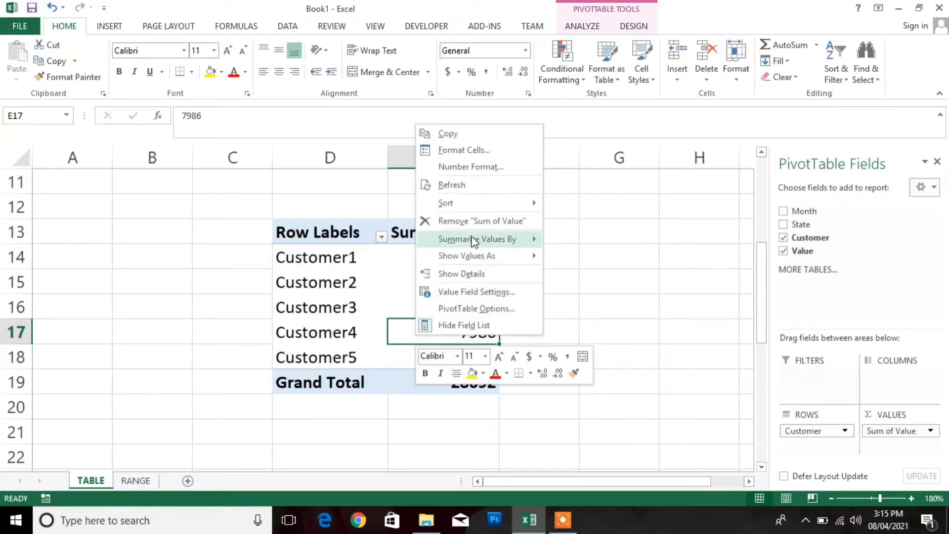
pyautogui.click(485, 186)
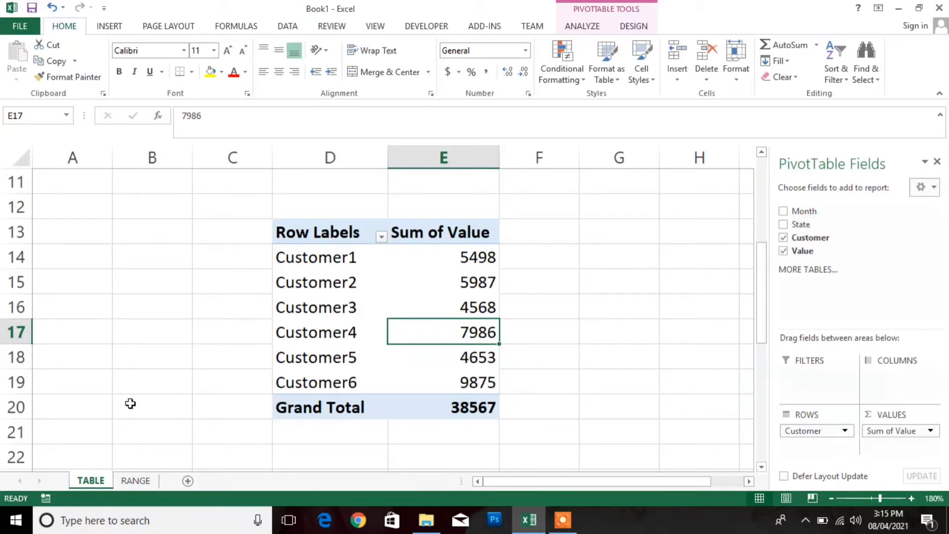
# Create a PivotTable from the plain range D2:G7 on the RANGE sheet, placing it on the same sheet at cell D12.
pyautogui.click(134, 482)
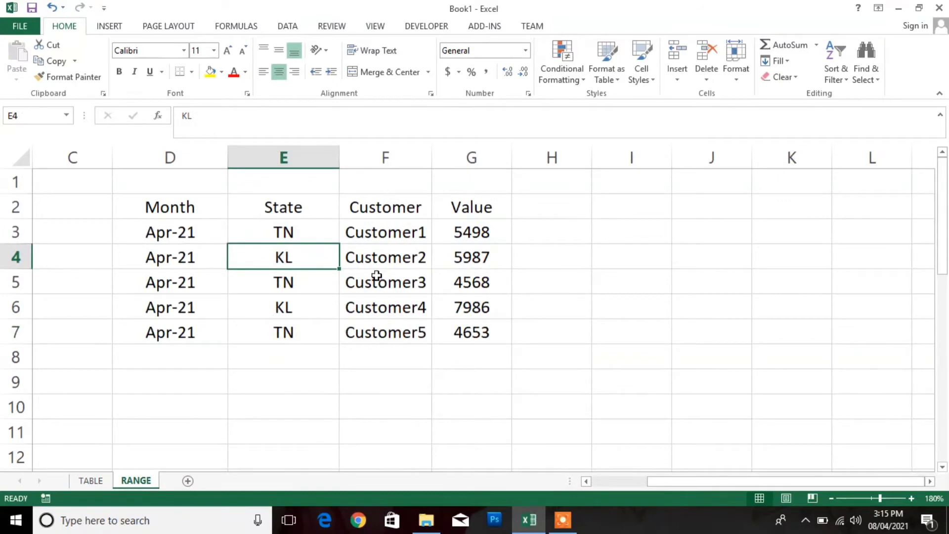
pyautogui.click(194, 205)
pyautogui.hotkey('ctrl', 'shift', 'Down')
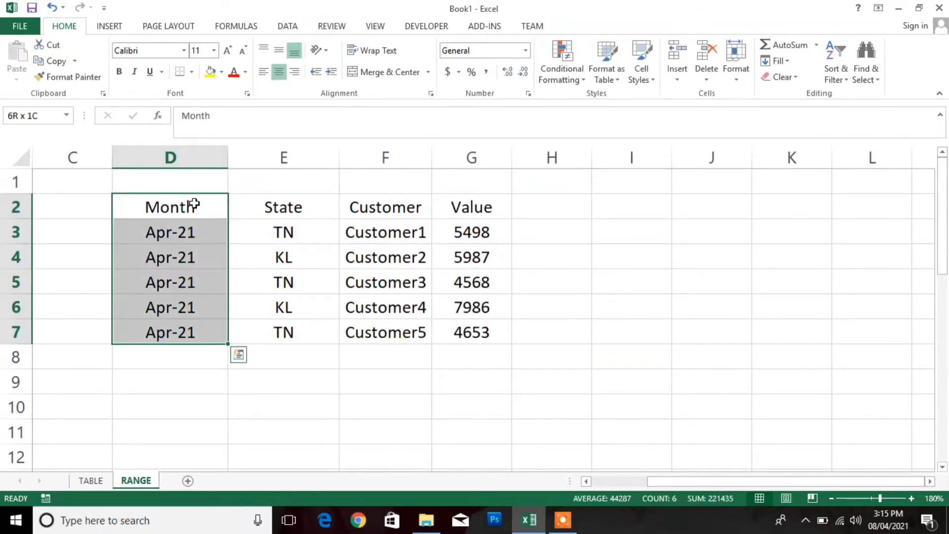
pyautogui.hotkey('shift', 'Right')
pyautogui.hotkey('shift', 'Right')
pyautogui.hotkey('shift', 'Right')
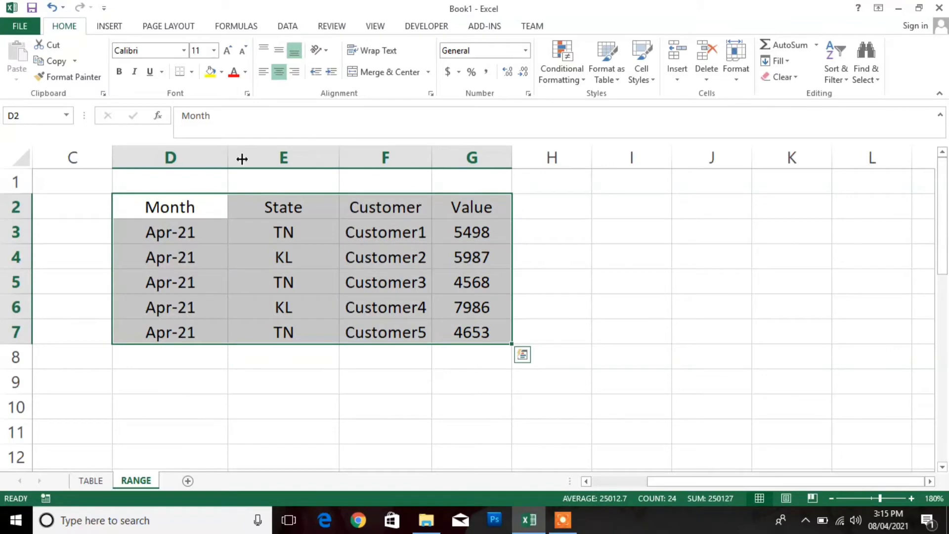
pyautogui.click(109, 27)
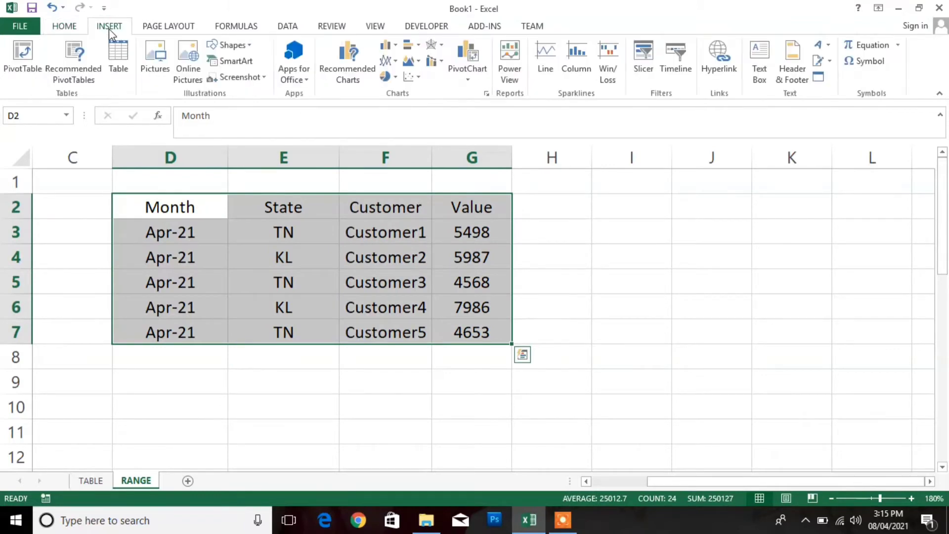
pyautogui.click(31, 52)
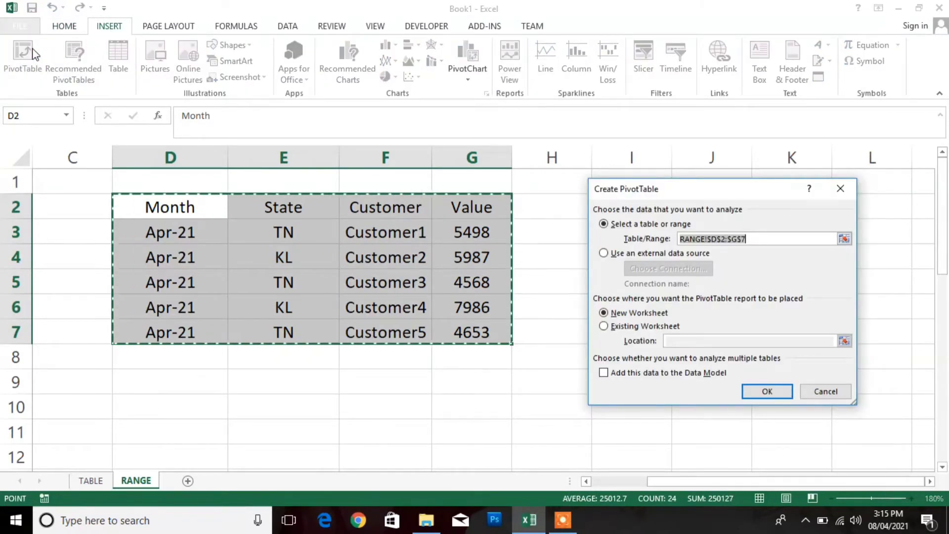
pyautogui.click(604, 326)
pyautogui.click(676, 342)
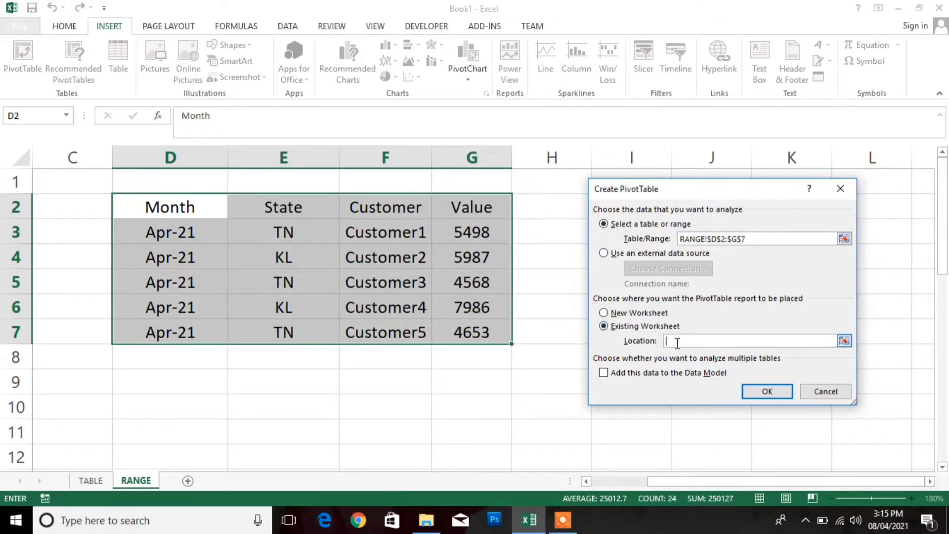
pyautogui.moveTo(943, 246); pyautogui.dragTo(943, 295)
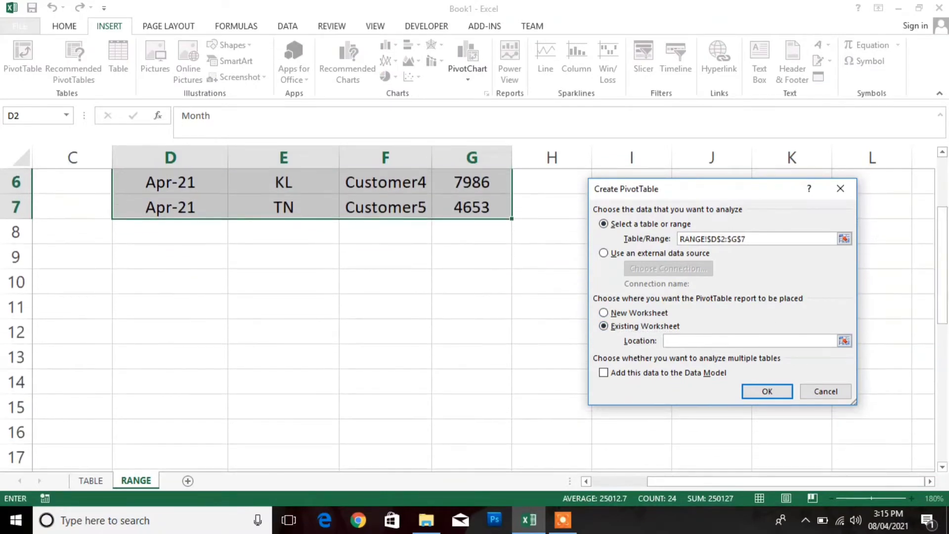
pyautogui.click(195, 323)
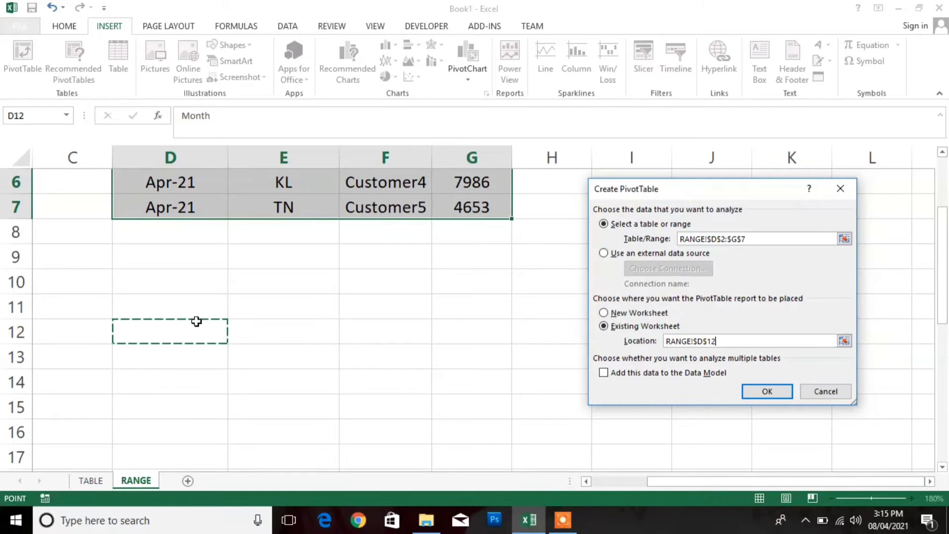
pyautogui.click(757, 393)
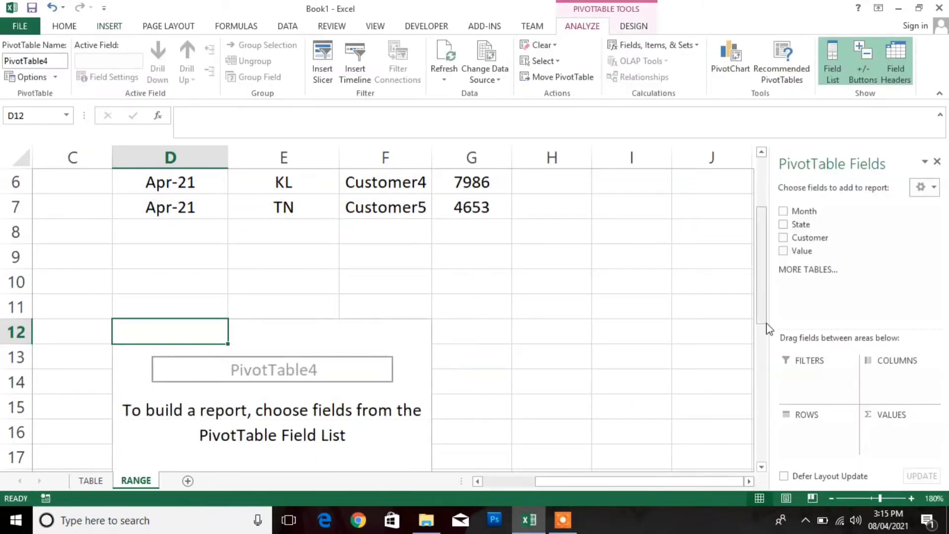
# Add Customer as rows and the sum of Value as values to the PivotTable on the RANGE sheet.
pyautogui.moveTo(762, 309); pyautogui.dragTo(767, 317)
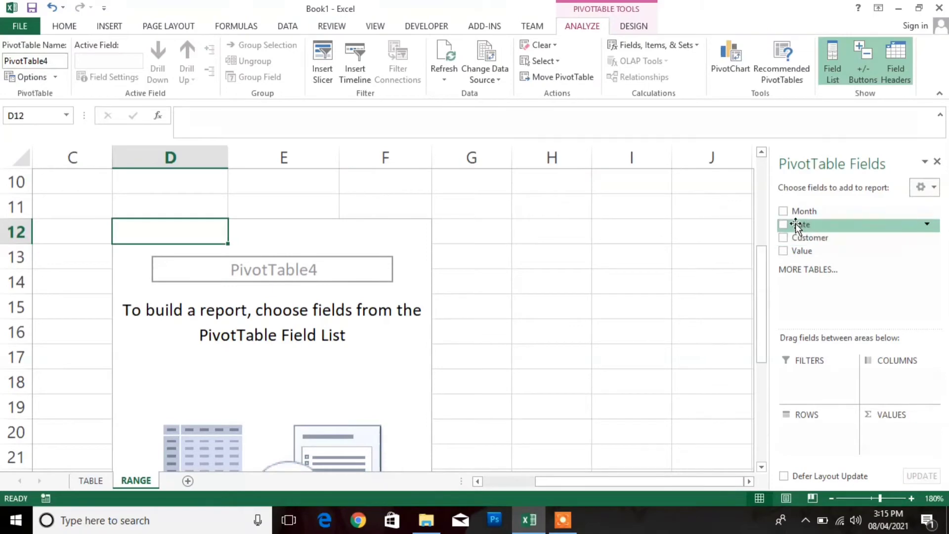
pyautogui.click(784, 236)
pyautogui.click(782, 251)
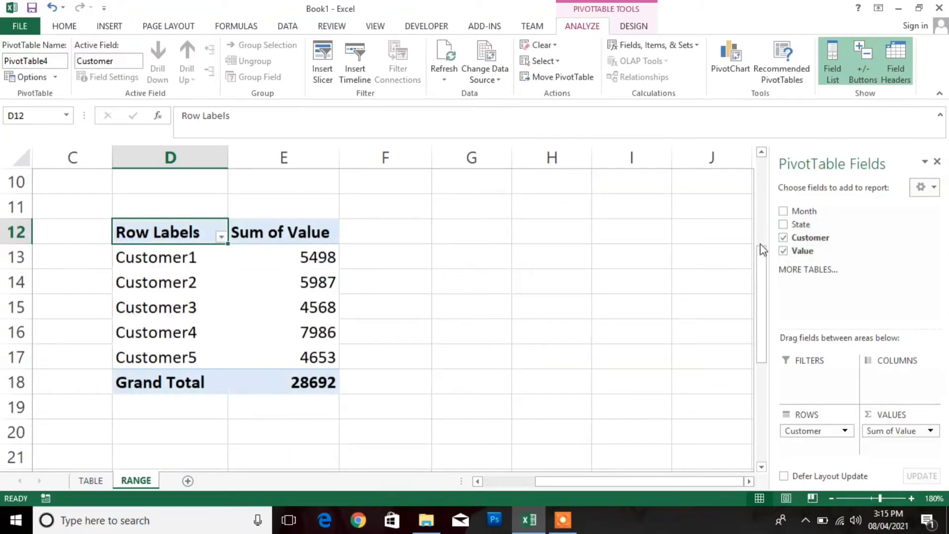
# Fill D8 and E8 below the plain range with Apr-21 and TN copied from the row above.
pyautogui.moveTo(762, 250); pyautogui.dragTo(760, 210)
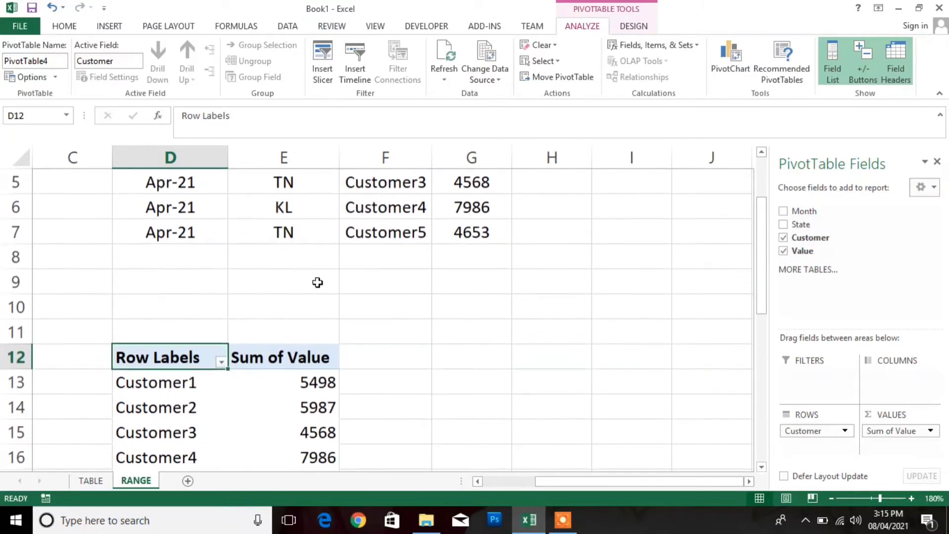
pyautogui.click(233, 258)
pyautogui.click(208, 257)
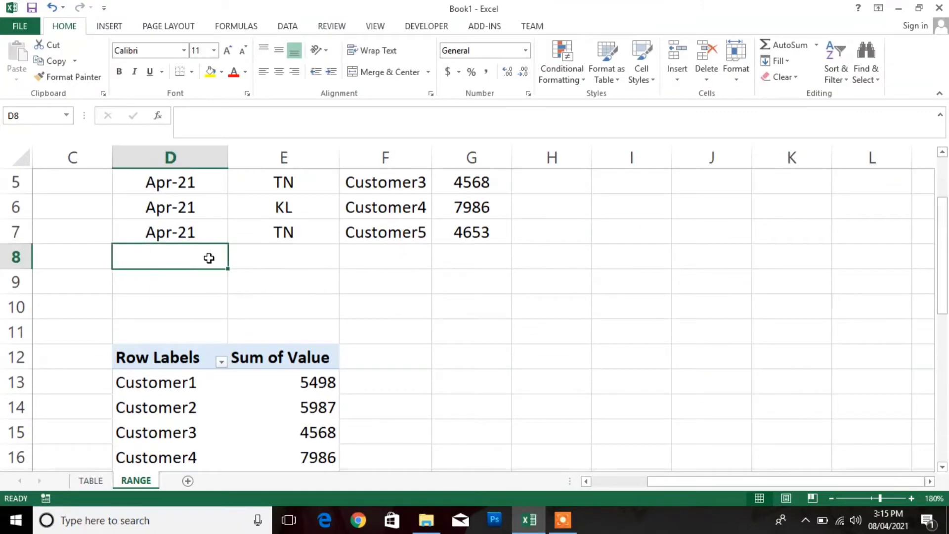
pyautogui.hotkey('ctrl', 'd')
pyautogui.press('Tab')
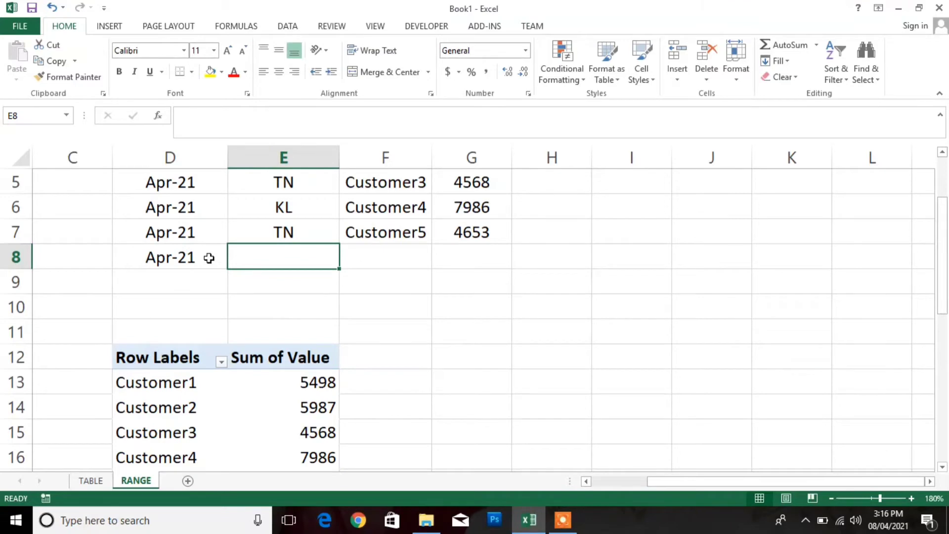
pyautogui.hotkey('ctrl', 'd')
pyautogui.press('Tab')
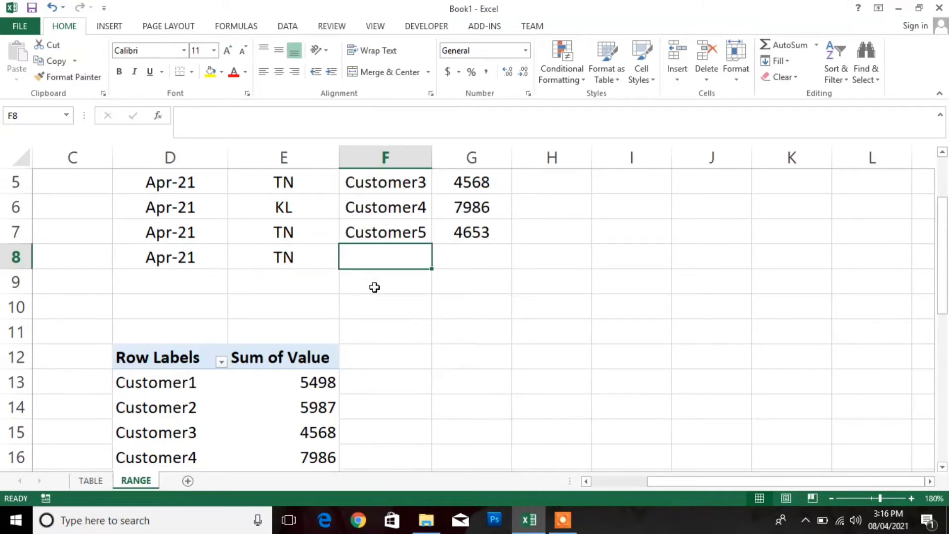
# Extend the customer series to Customer6 in F8 and enter 4563 in G8.
pyautogui.moveTo(396, 239); pyautogui.dragTo(433, 259)
pyautogui.click(468, 256)
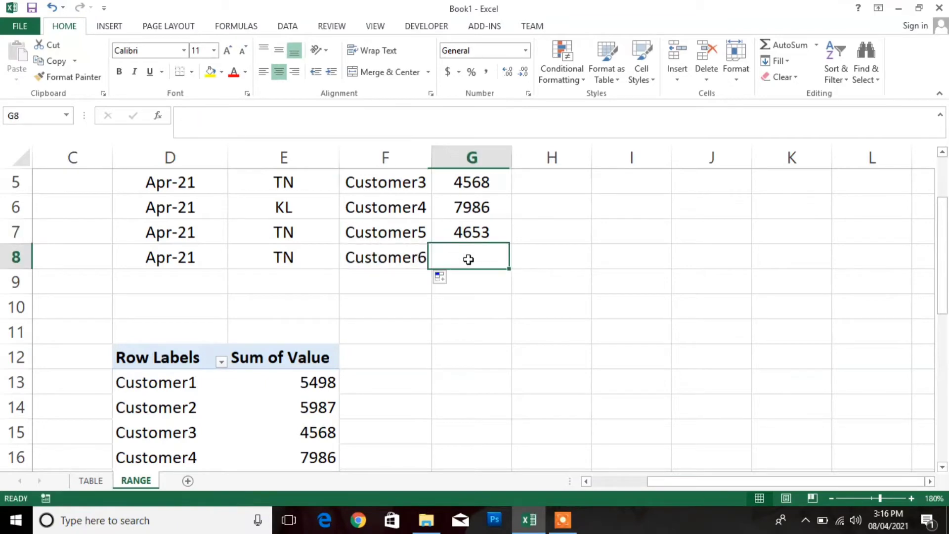
pyautogui.write('4563')
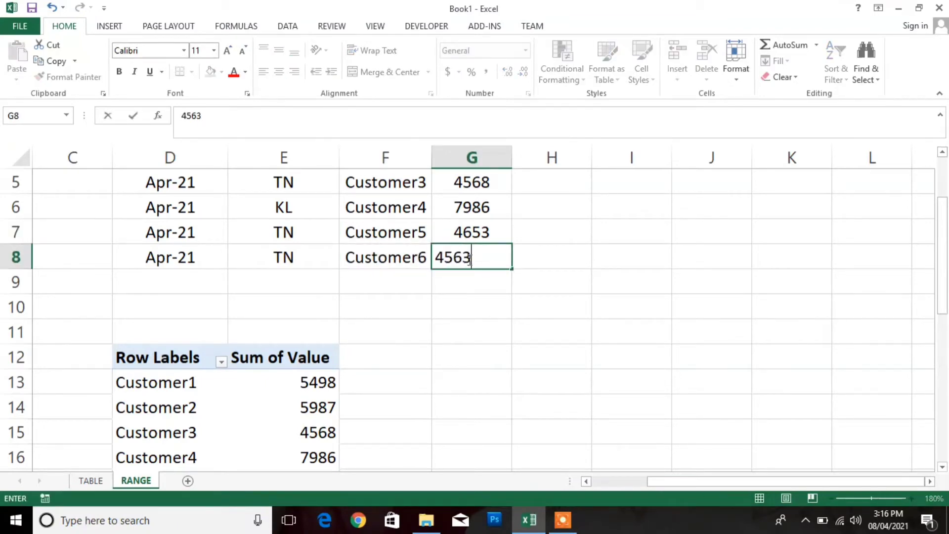
pyautogui.press('Return')
# Refresh the PivotTable on the RANGE sheet after adding the row for Customer6.
pyautogui.click(206, 418)
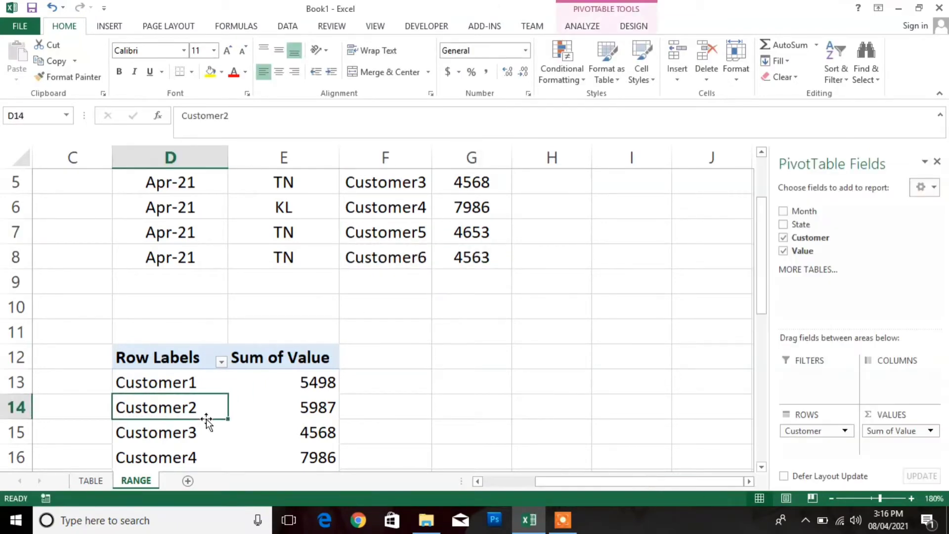
pyautogui.press('Down')
pyautogui.press('Down')
pyautogui.press('Down')
pyautogui.press('Down')
pyautogui.press('Down')
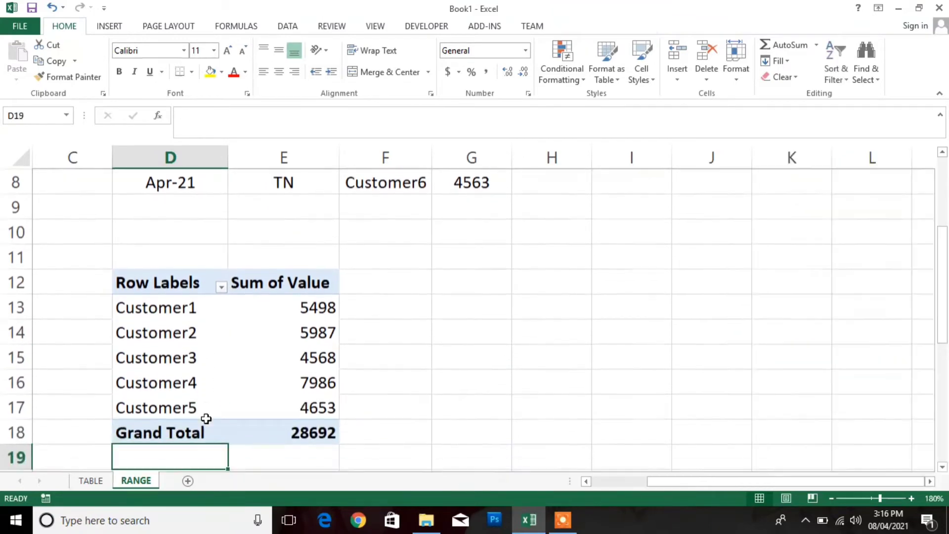
pyautogui.click(249, 383)
pyautogui.rightClick(249, 383)
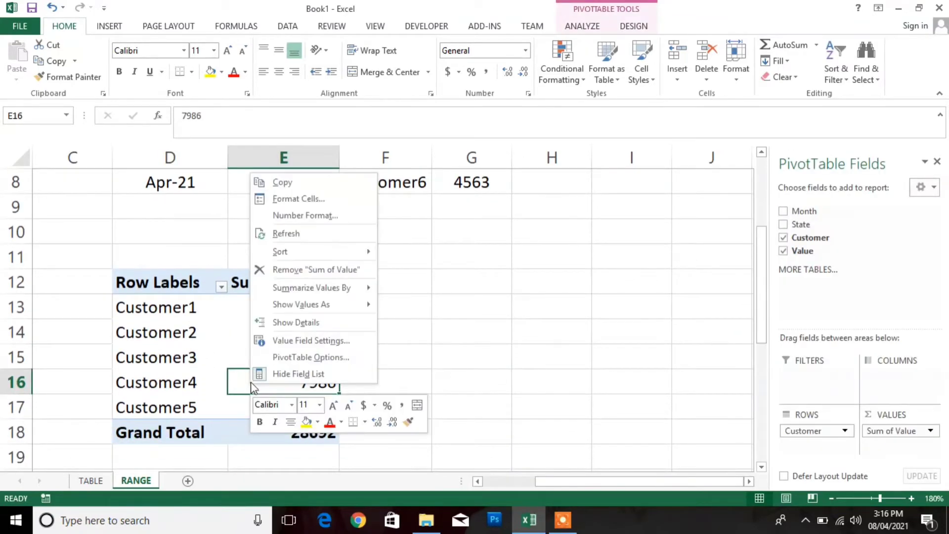
pyautogui.click(297, 233)
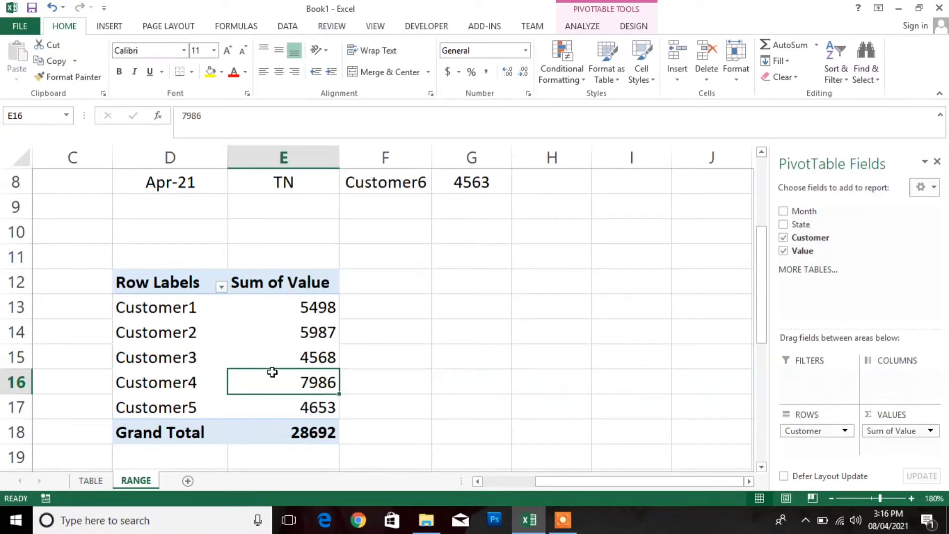
# Change the data source of the RANGE sheet's PivotTable to RANGE!$D$2:$G$8.
pyautogui.moveTo(271, 372)
pyautogui.click(593, 28)
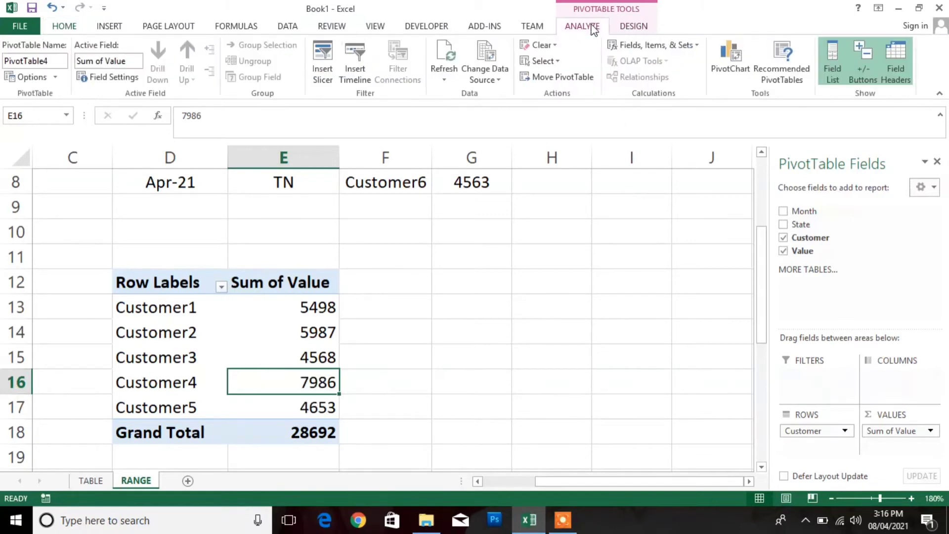
pyautogui.click(491, 88)
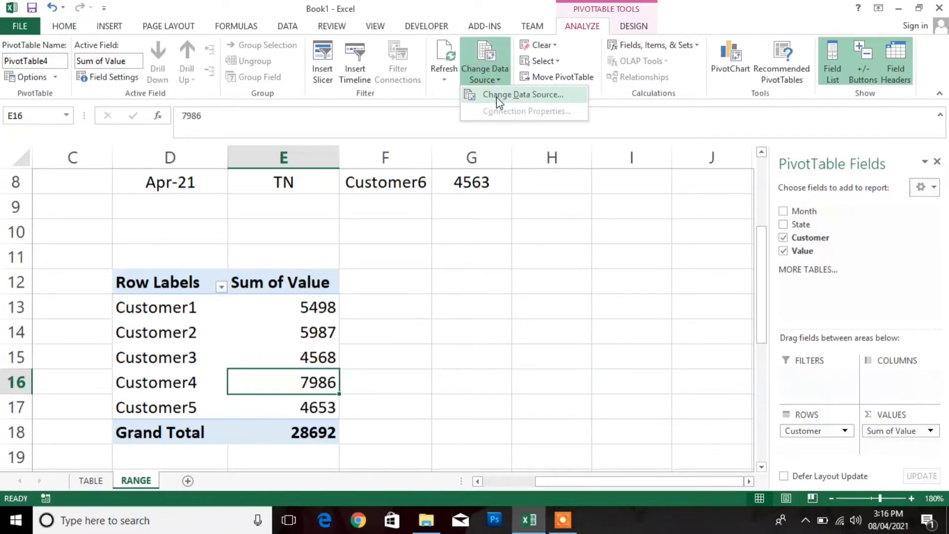
pyautogui.click(496, 97)
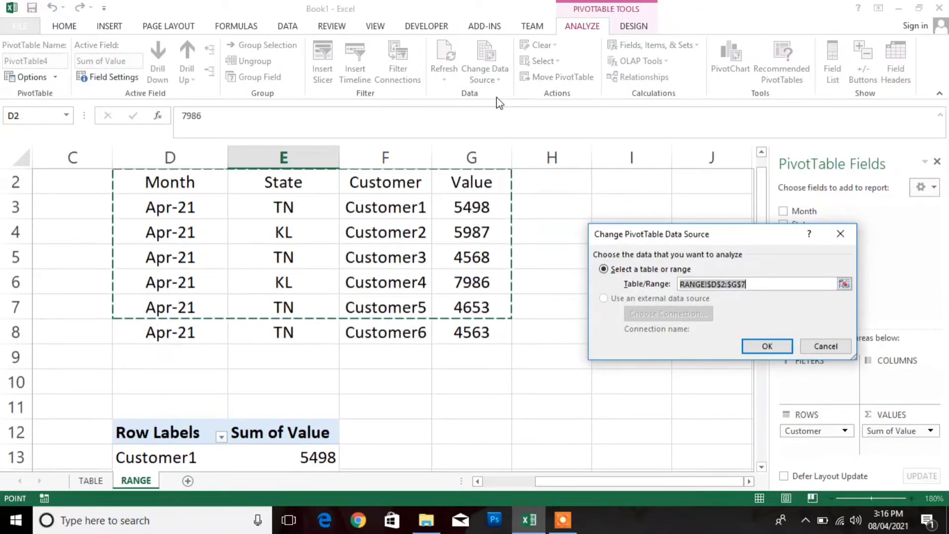
pyautogui.press('End')
pyautogui.press('BackSpace')
pyautogui.write('8')
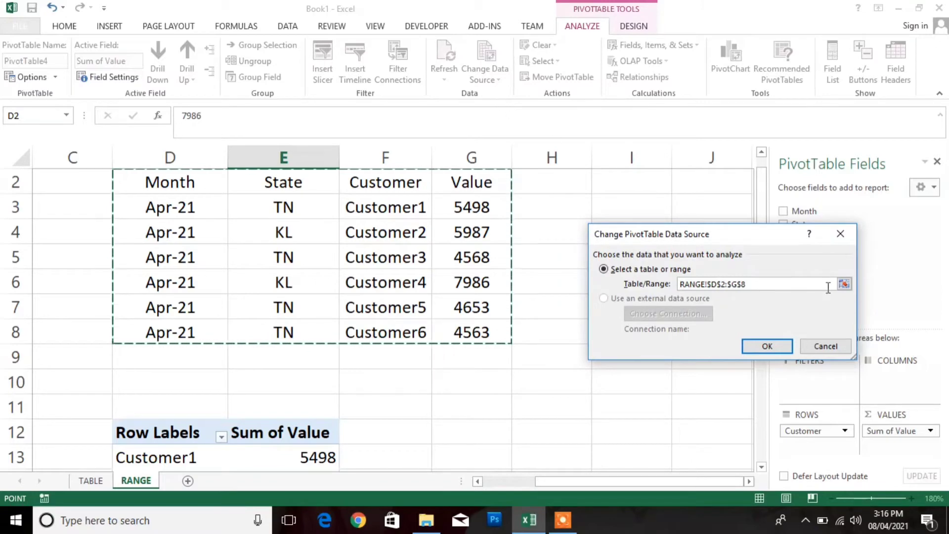
pyautogui.click(766, 346)
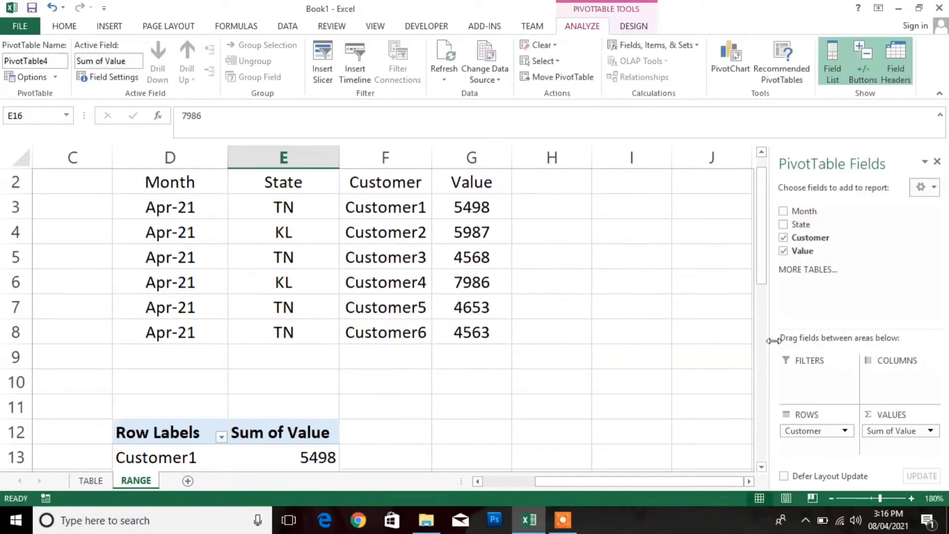
# Check the PivotTable's customer rows and grand total on the RANGE sheet.
pyautogui.click(310, 447)
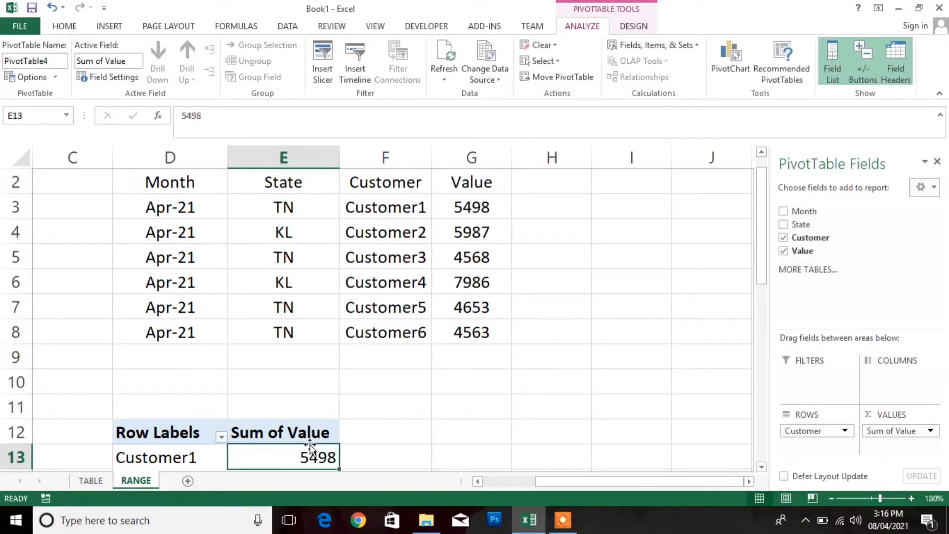
pyautogui.press('Down')
pyautogui.press('Down')
pyautogui.press('Down')
pyautogui.press('Down')
pyautogui.press('Down')
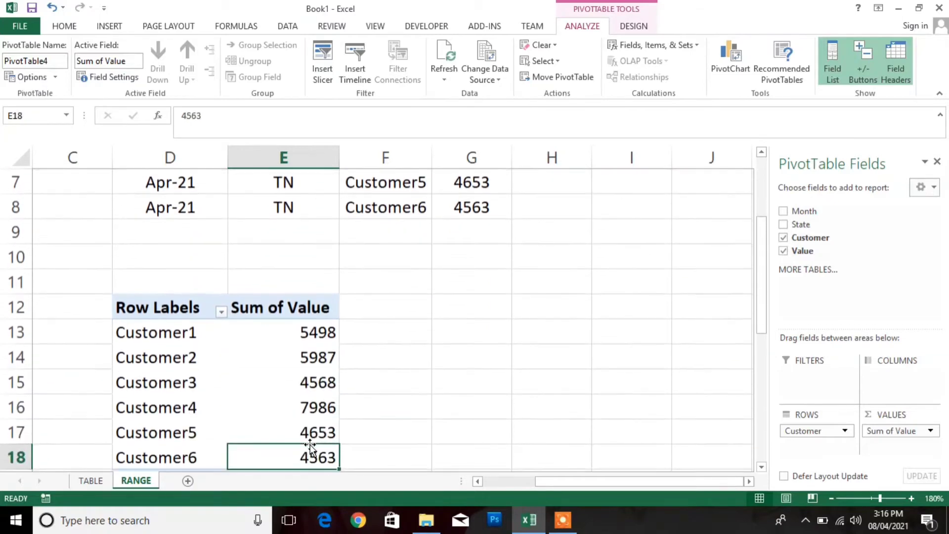
pyautogui.press('Down')
pyautogui.press('Down')
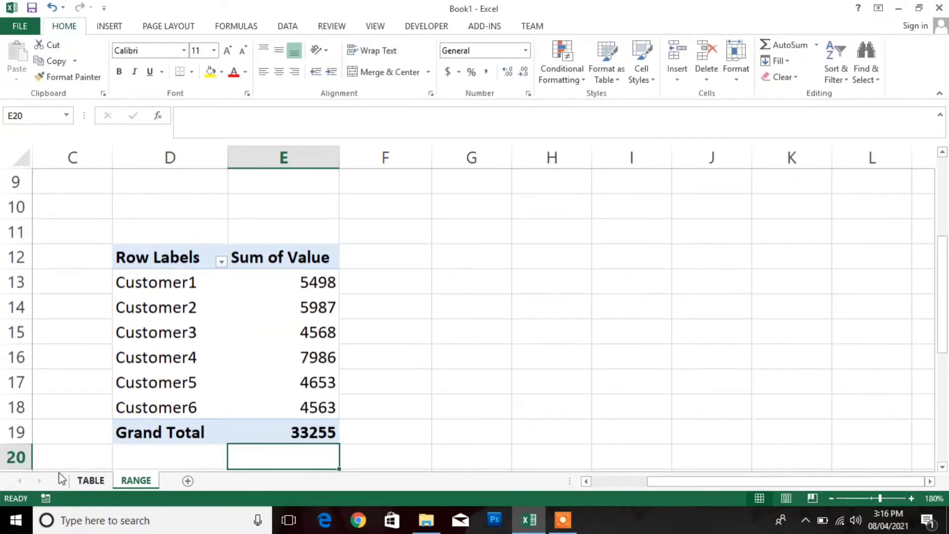
# Insert a 2-D clustered bar chart from the Customer and Value columns (E2:F8) of the table on the TABLE sheet.
pyautogui.click(77, 480)
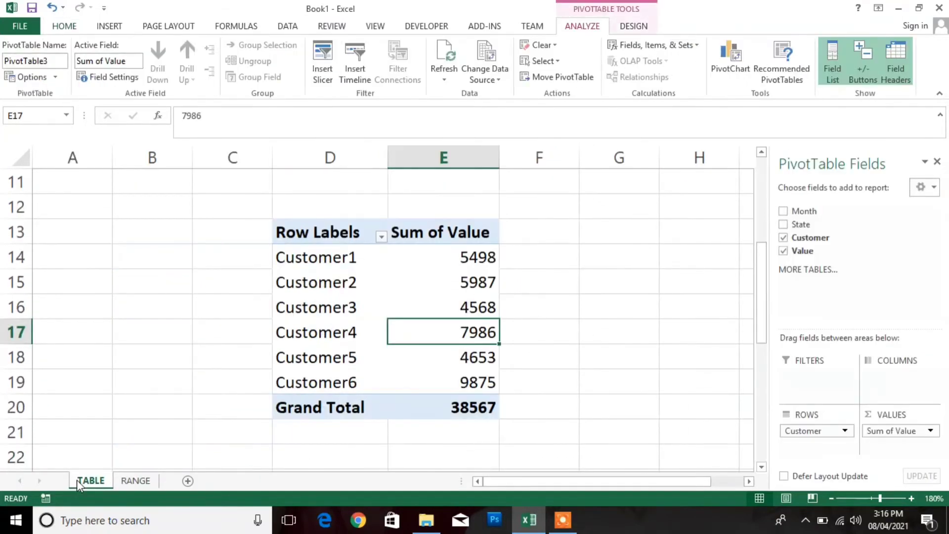
pyautogui.press('Up')
pyautogui.press('Up')
pyautogui.press('Up')
pyautogui.press('Up')
pyautogui.press('Up')
pyautogui.press('Up')
pyautogui.press('Up')
pyautogui.press('Up')
pyautogui.press('Up')
pyautogui.press('Up')
pyautogui.press('Up')
pyautogui.press('Up')
pyautogui.press('Up')
pyautogui.press('Up')
pyautogui.press('Up')
pyautogui.press('Up')
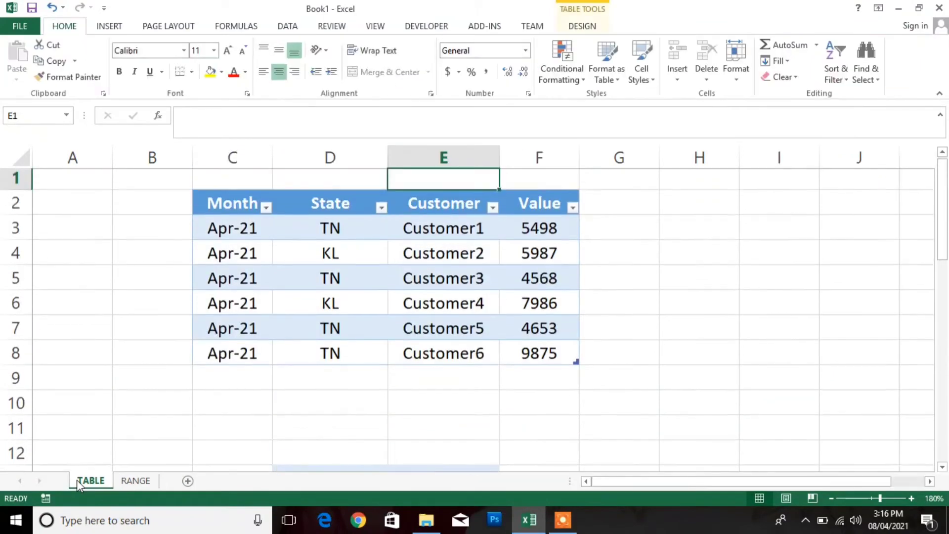
pyautogui.press('Down')
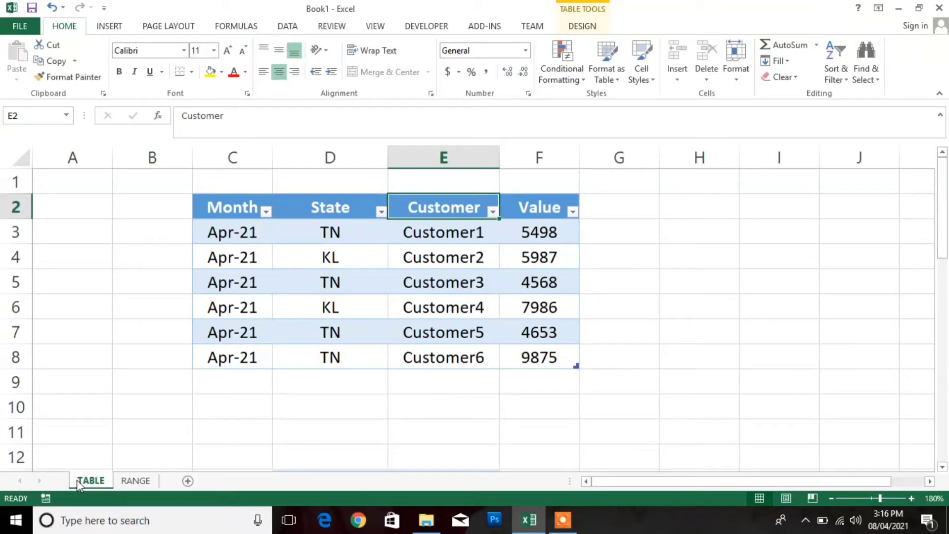
pyautogui.hotkey('shift', 'Right')
pyautogui.hotkey('shift', 'Down')
pyautogui.hotkey('shift', 'Down')
pyautogui.hotkey('shift', 'Down')
pyautogui.hotkey('shift', 'Down')
pyautogui.hotkey('shift', 'Down')
pyautogui.hotkey('shift', 'Down')
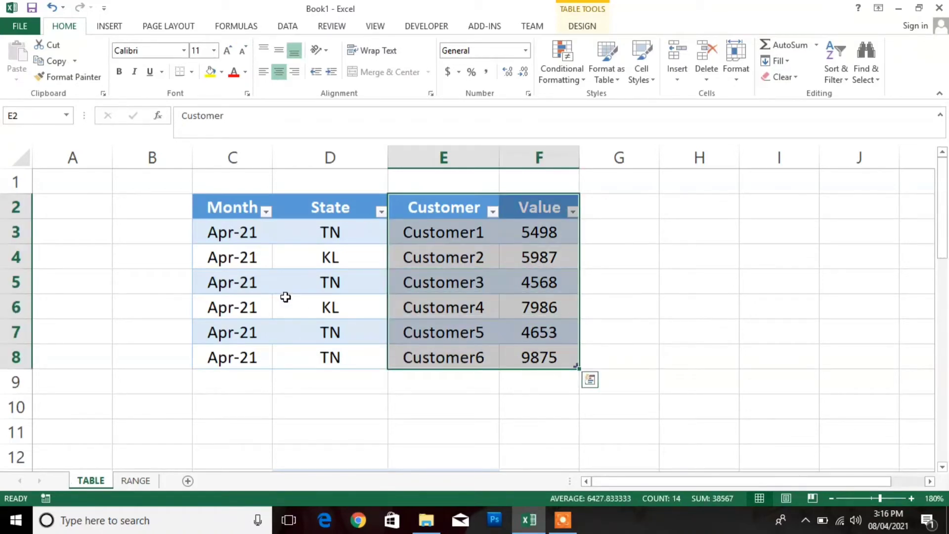
pyautogui.click(118, 30)
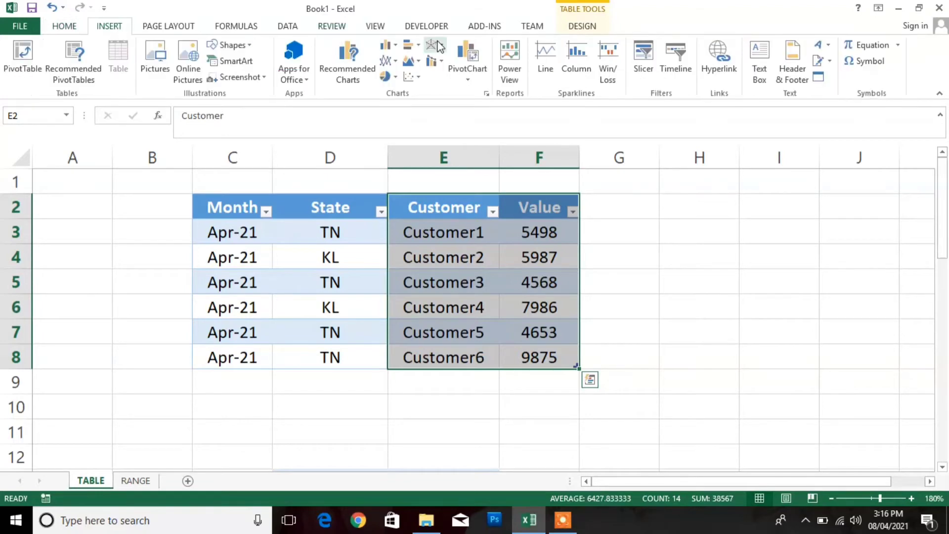
pyautogui.click(409, 49)
pyautogui.click(420, 89)
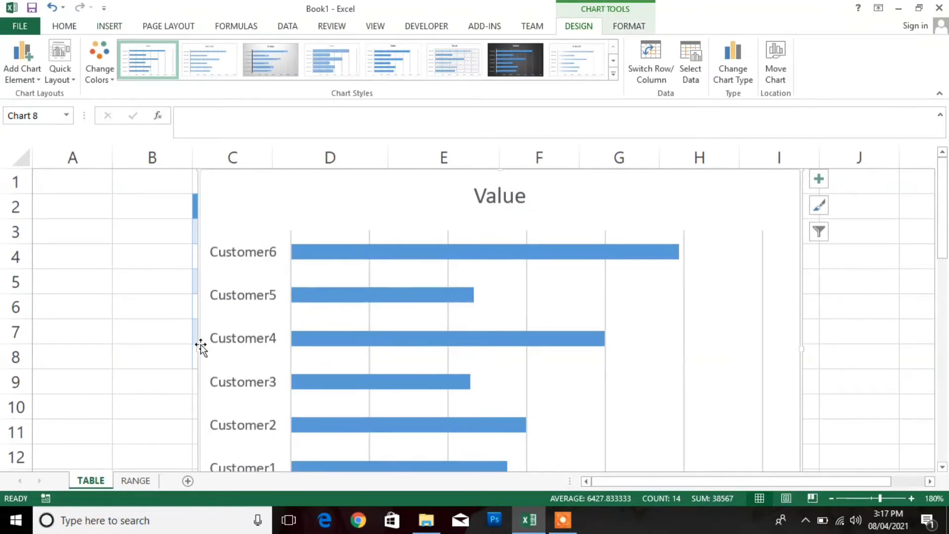
# Shrink the bar chart and place it beside the table, over columns G to J, leaving the table data uncovered.
pyautogui.moveTo(198, 349); pyautogui.dragTo(405, 317)
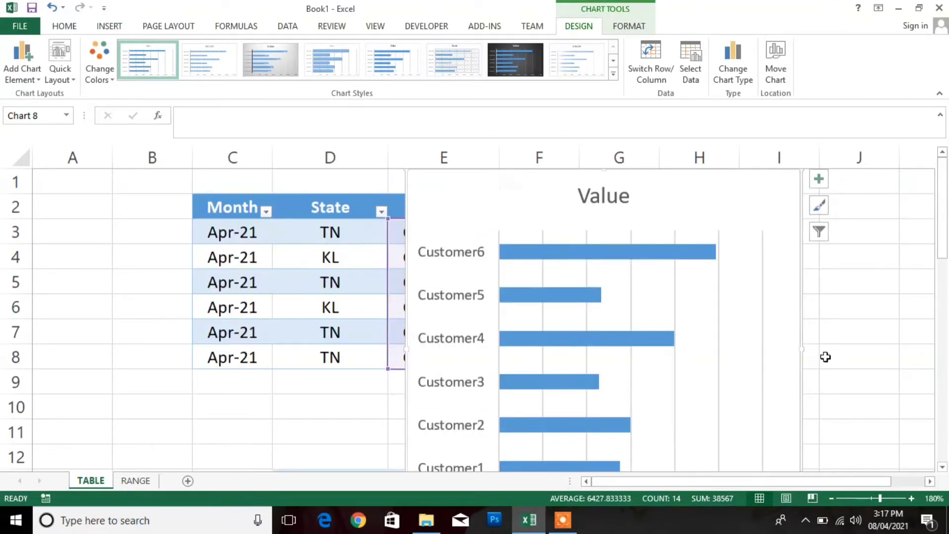
pyautogui.moveTo(786, 346); pyautogui.dragTo(735, 338)
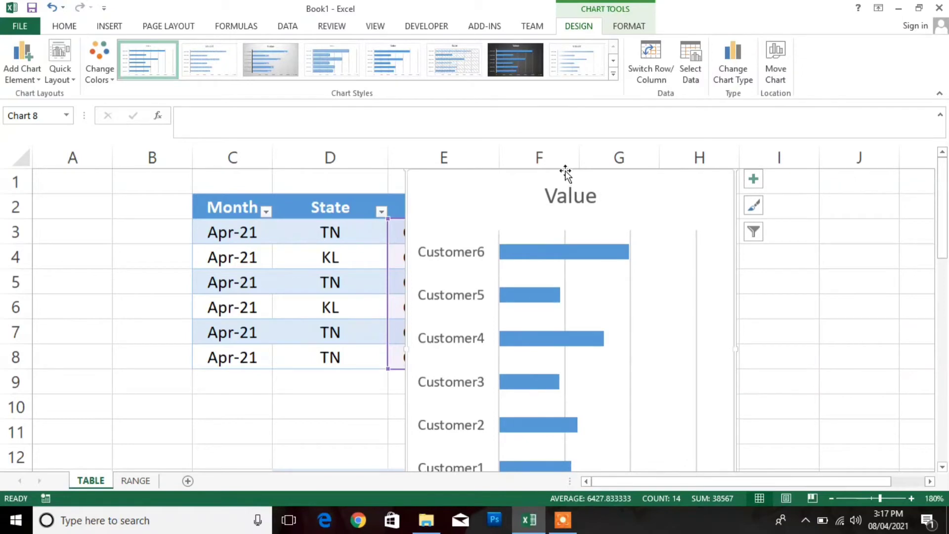
pyautogui.moveTo(568, 169); pyautogui.dragTo(587, 278)
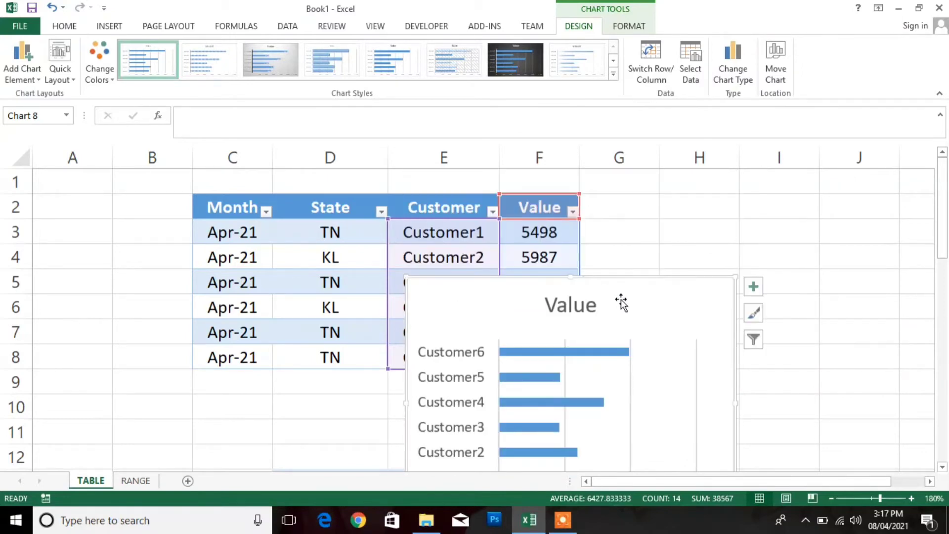
pyautogui.moveTo(642, 291); pyautogui.dragTo(823, 194)
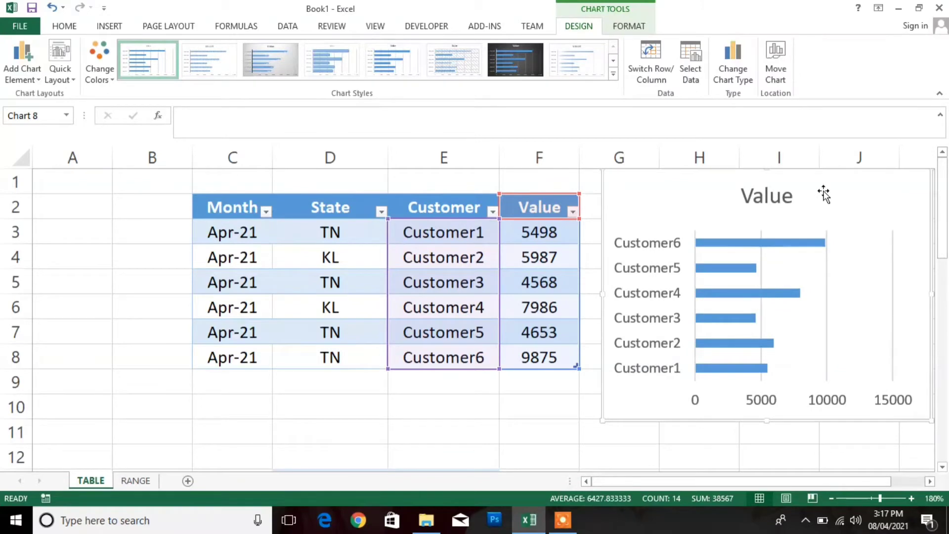
# Add row 9 to the table with Apr-21 in C9, KL in D9 and the customer series extended to Customer7 in E9.
pyautogui.click(235, 375)
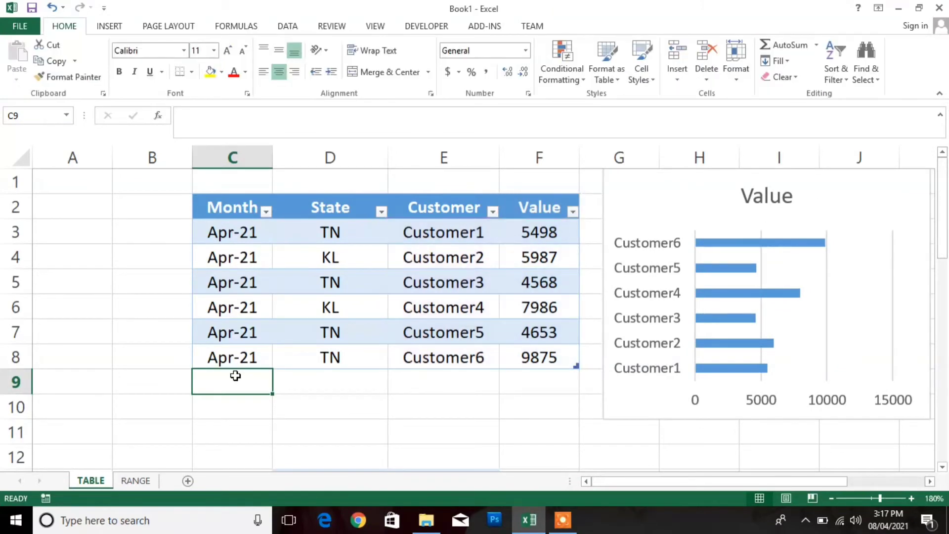
pyautogui.hotkey('ctrl', 'd')
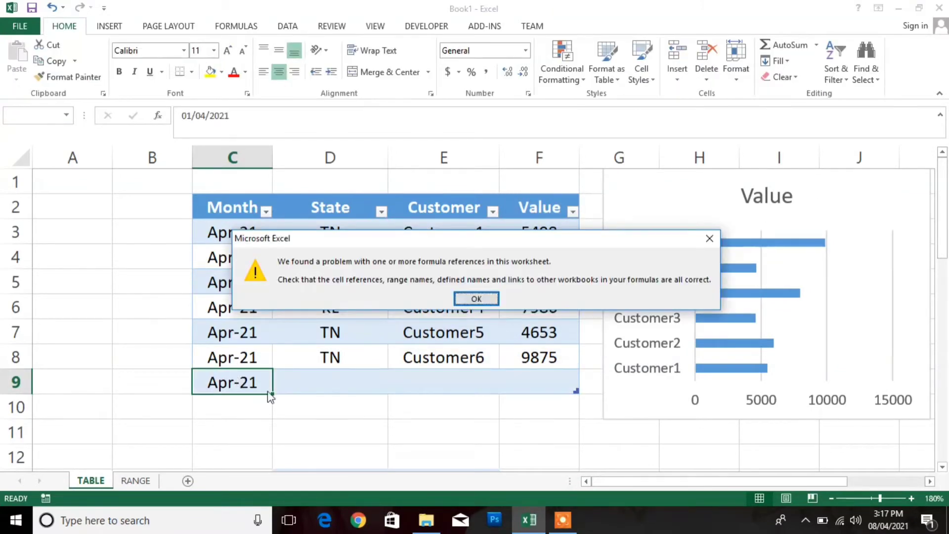
pyautogui.click(473, 298)
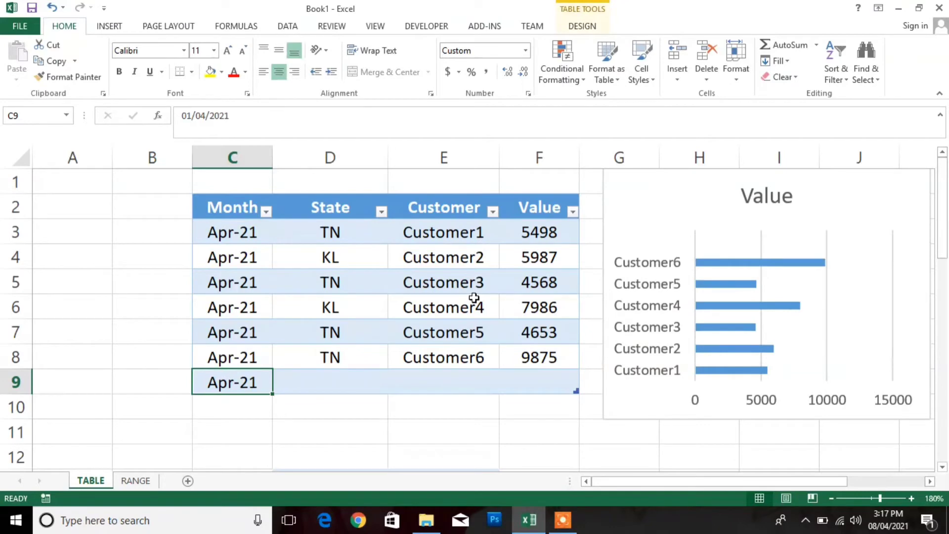
pyautogui.press('Tab')
pyautogui.write('KL')
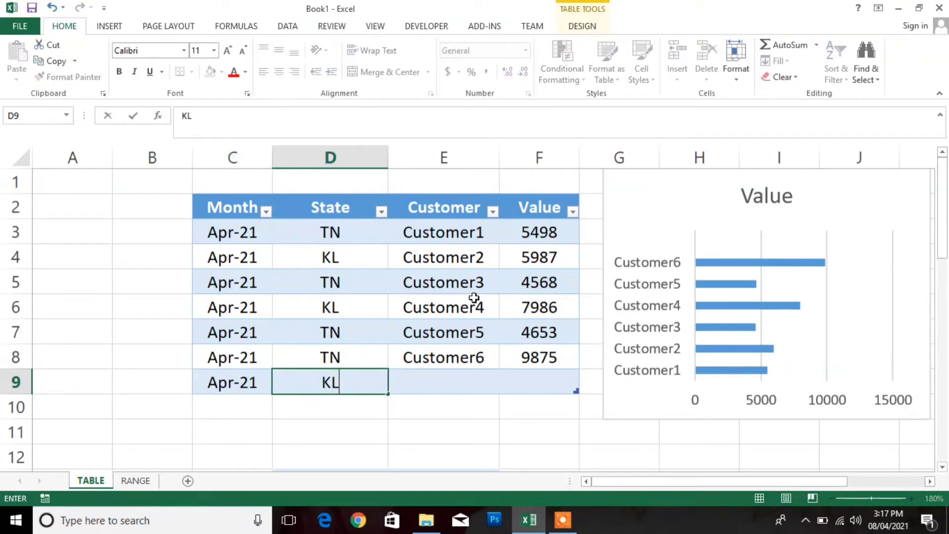
pyautogui.press('Tab')
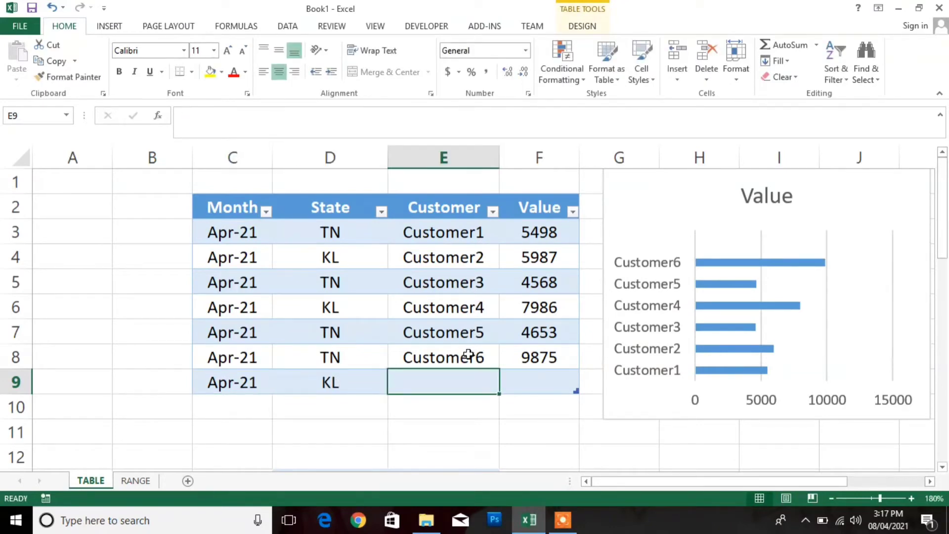
pyautogui.click(470, 355)
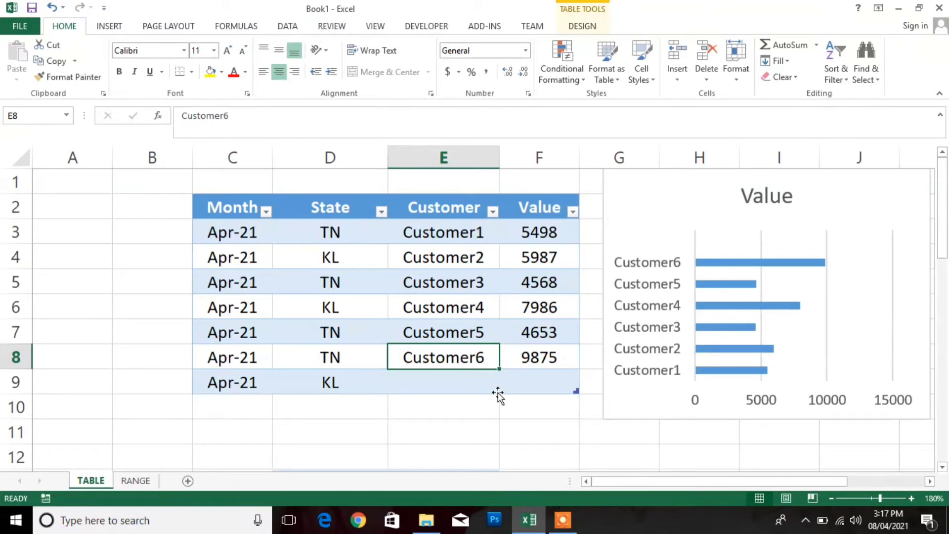
pyautogui.moveTo(501, 370); pyautogui.dragTo(504, 396)
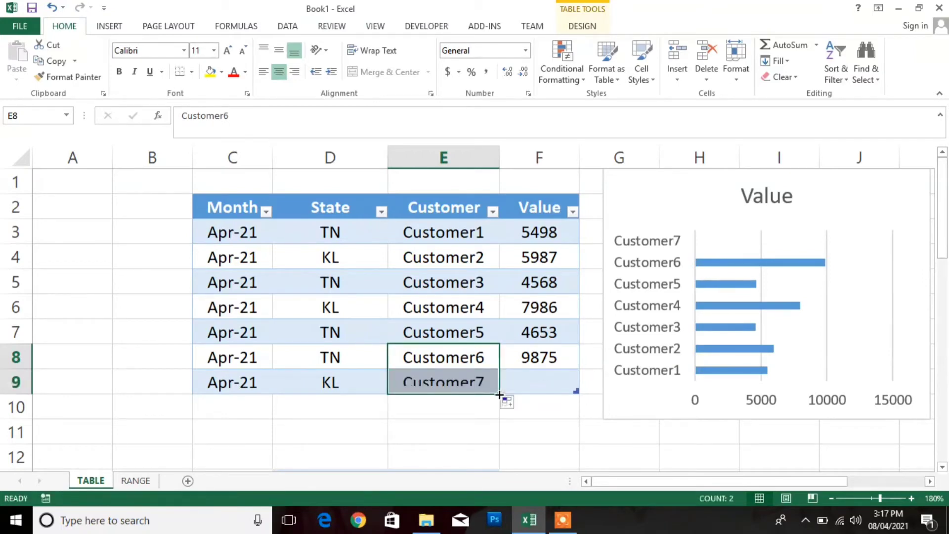
# Enter 1236 as the Value for Customer7 in cell F9 of the table.
pyautogui.click(534, 387)
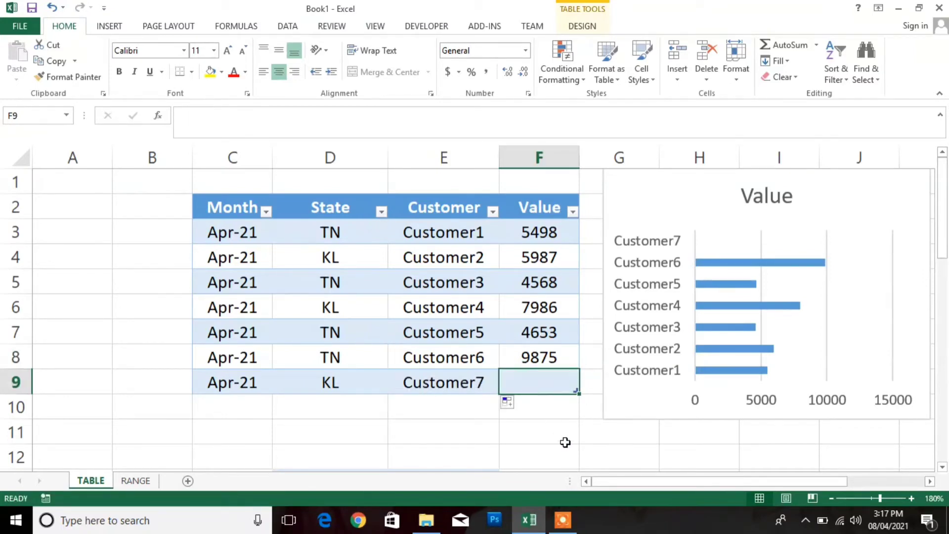
pyautogui.write('1236')
pyautogui.press('Return')
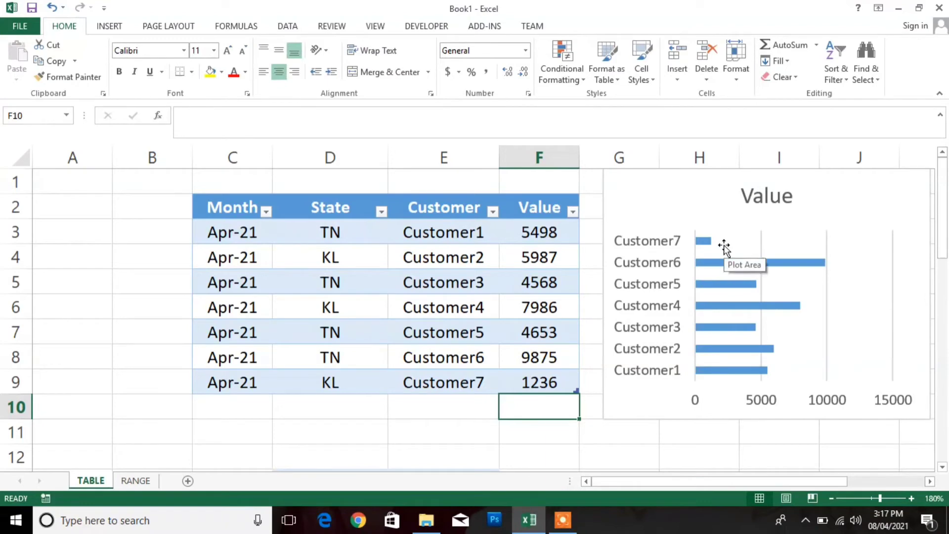
# Insert a 2-D clustered bar chart from the Customer and Value columns (F2:G8) of the plain range on the RANGE sheet.
pyautogui.click(138, 480)
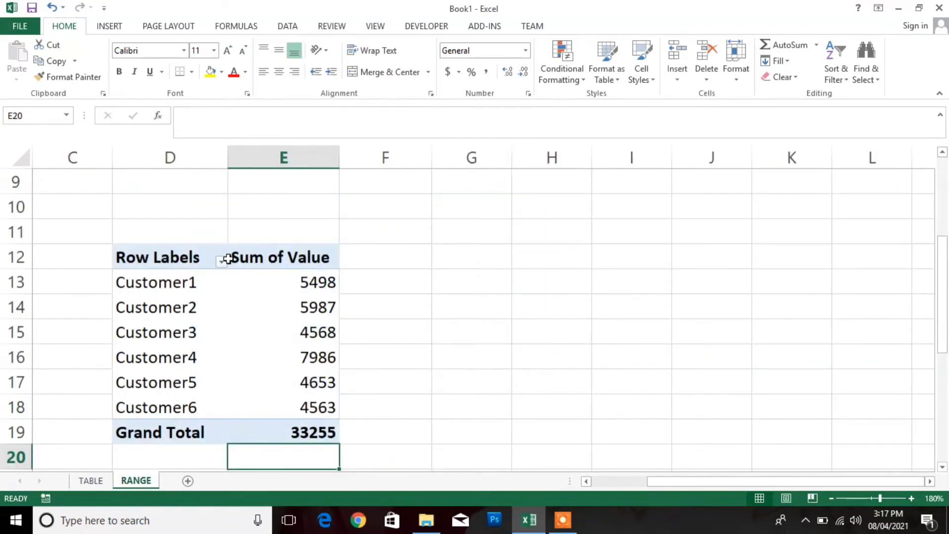
pyautogui.press('Up')
pyautogui.press('Up')
pyautogui.press('Up')
pyautogui.press('Up')
pyautogui.press('Up')
pyautogui.press('Up')
pyautogui.press('Up')
pyautogui.press('Up')
pyautogui.press('Up')
pyautogui.press('Up')
pyautogui.press('Up')
pyautogui.press('Up')
pyautogui.press('Up')
pyautogui.press('Up')
pyautogui.press('Up')
pyautogui.press('Up')
pyautogui.press('Up')
pyautogui.press('Up')
pyautogui.press('Up')
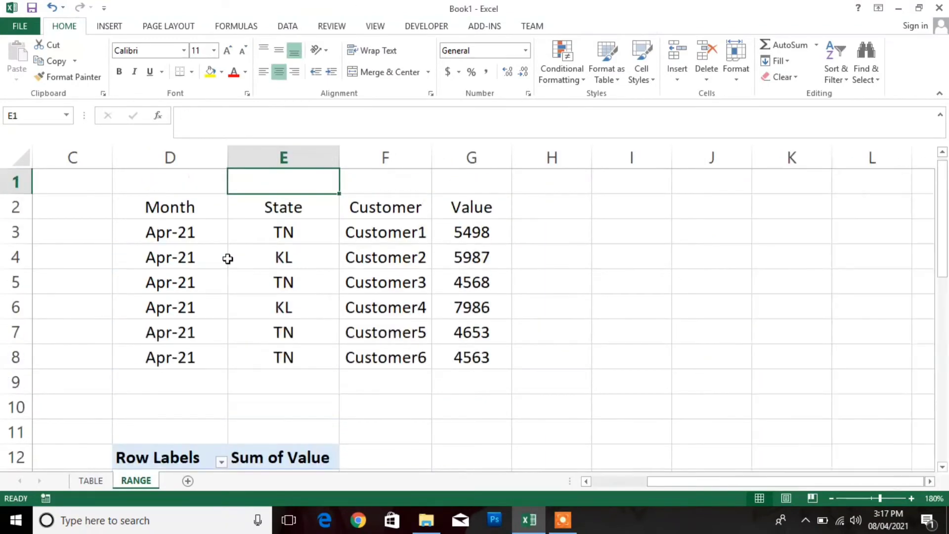
pyautogui.press('Down')
pyautogui.press('Right')
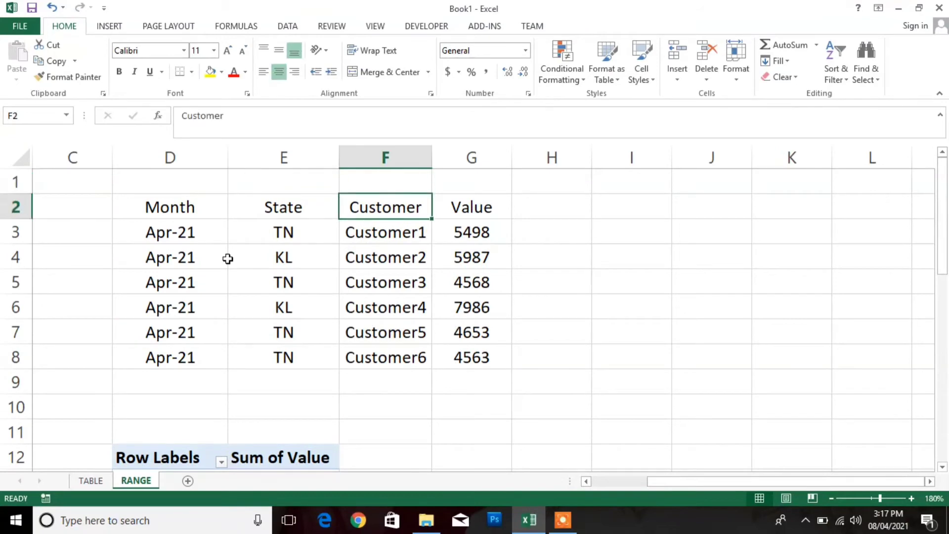
pyautogui.hotkey('shift', 'Right')
pyautogui.hotkey('shift', 'Down')
pyautogui.hotkey('shift', 'Down')
pyautogui.hotkey('shift', 'Down')
pyautogui.hotkey('shift', 'Down')
pyautogui.hotkey('shift', 'Down')
pyautogui.hotkey('shift', 'Down')
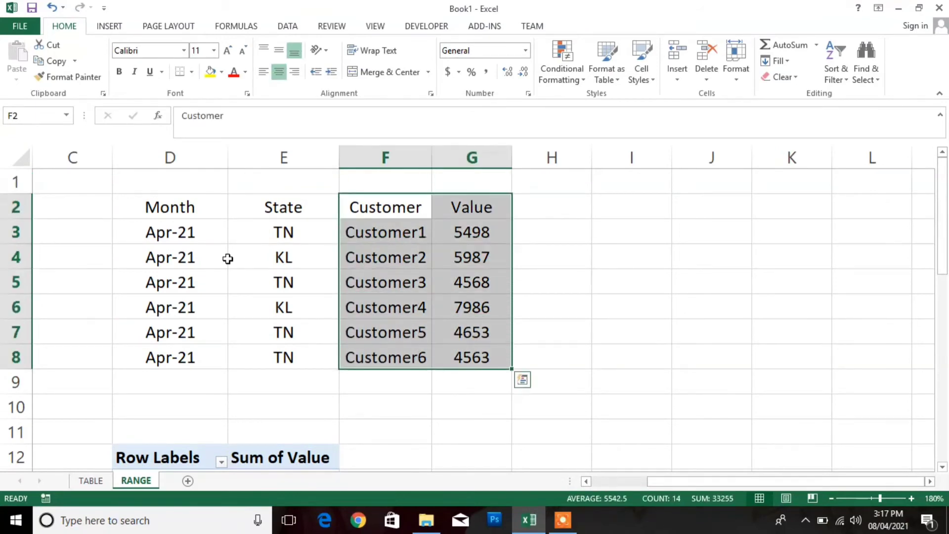
pyautogui.click(111, 24)
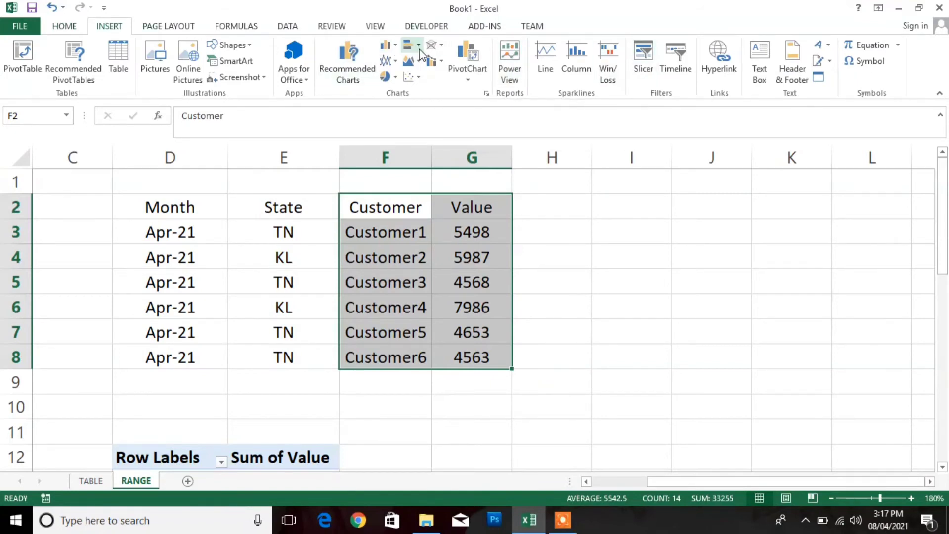
pyautogui.click(418, 47)
pyautogui.click(419, 91)
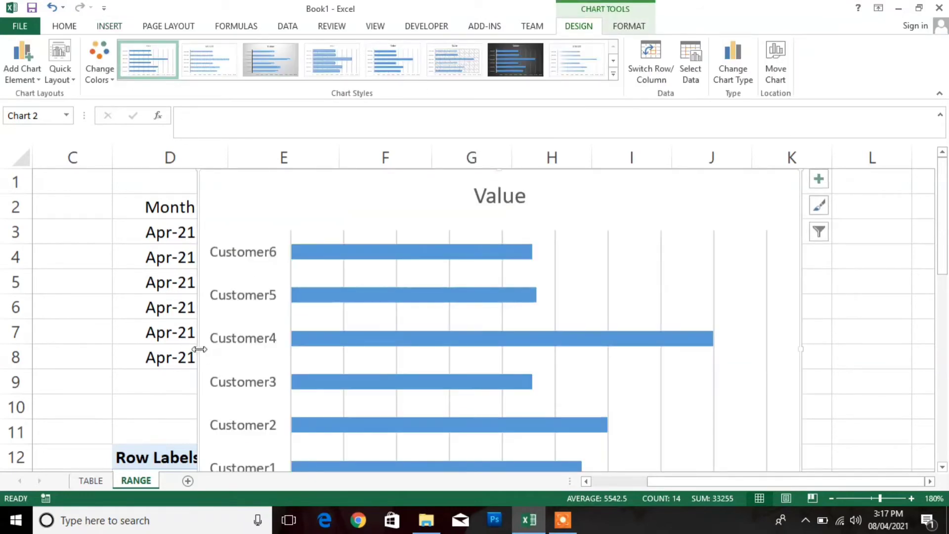
# Shrink the range's bar chart and place it beside the data, over columns I to K, leaving the Value column uncovered.
pyautogui.moveTo(194, 349); pyautogui.dragTo(539, 321)
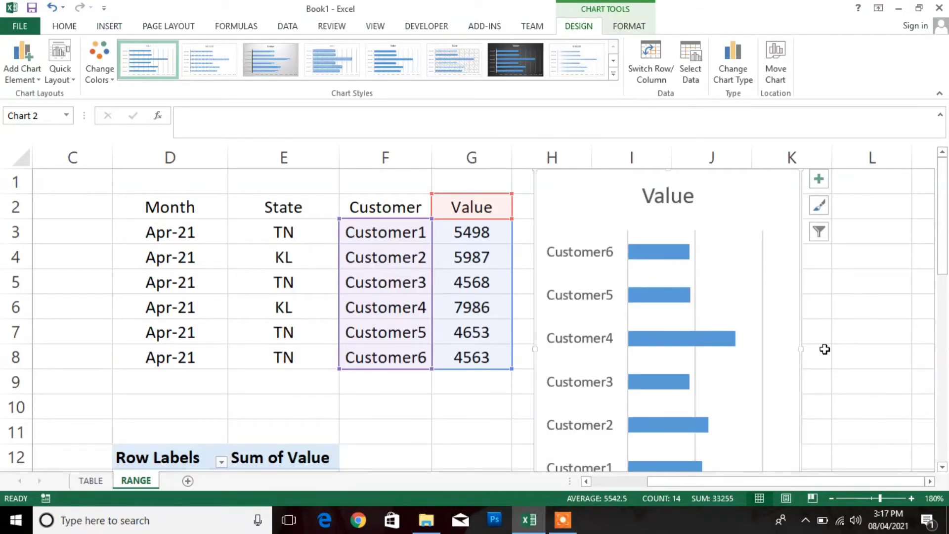
pyautogui.moveTo(798, 349); pyautogui.dragTo(777, 346)
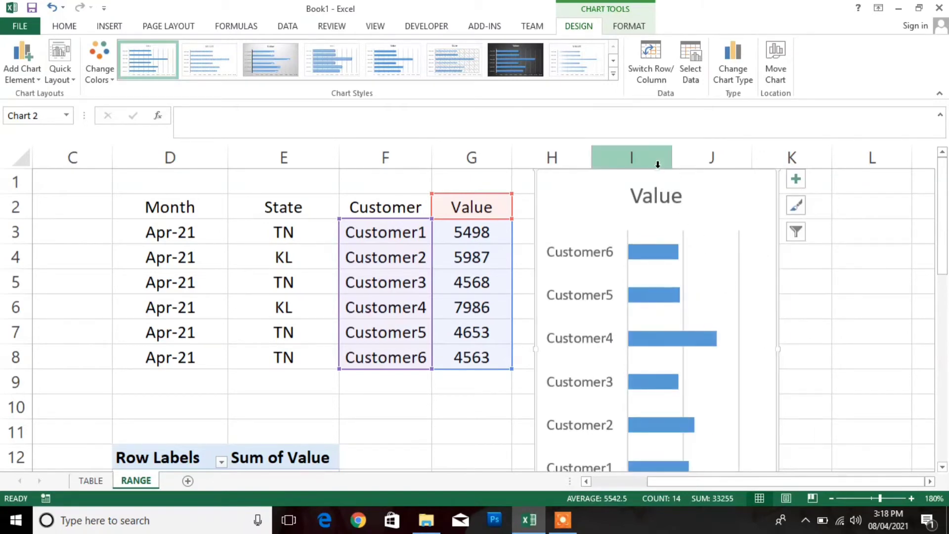
pyautogui.moveTo(656, 171); pyautogui.dragTo(673, 246)
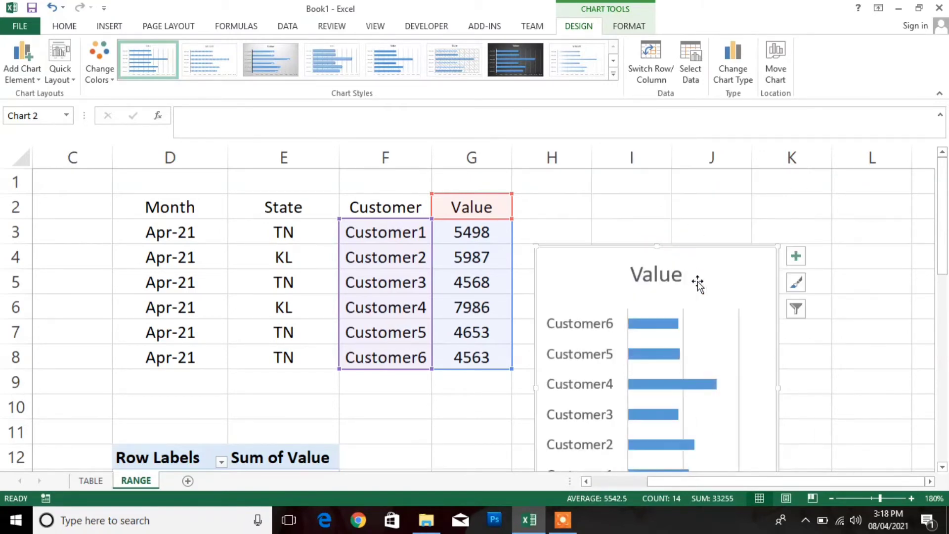
pyautogui.moveTo(701, 288); pyautogui.dragTo(772, 208)
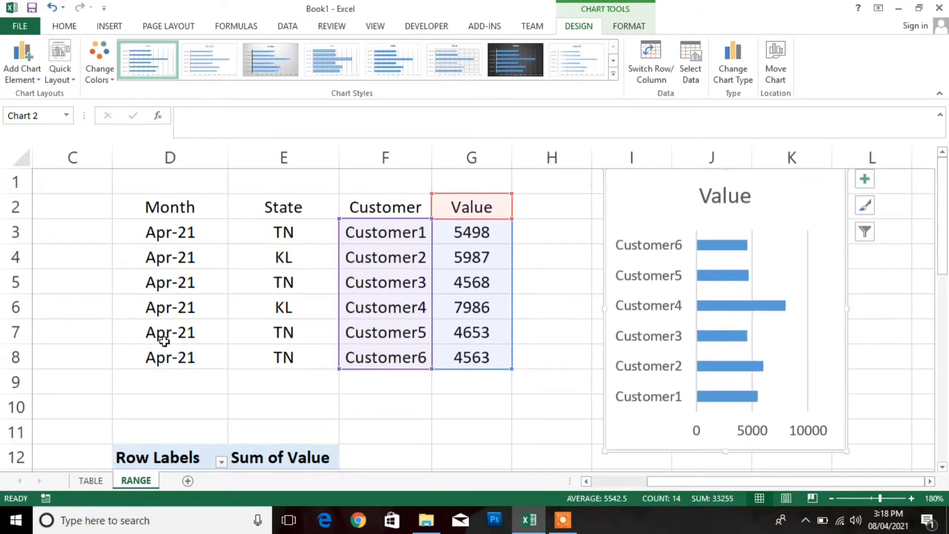
# Extend the customer series to Customer7 in F9 of the plain range and enter 4123 in G9.
pyautogui.click(400, 381)
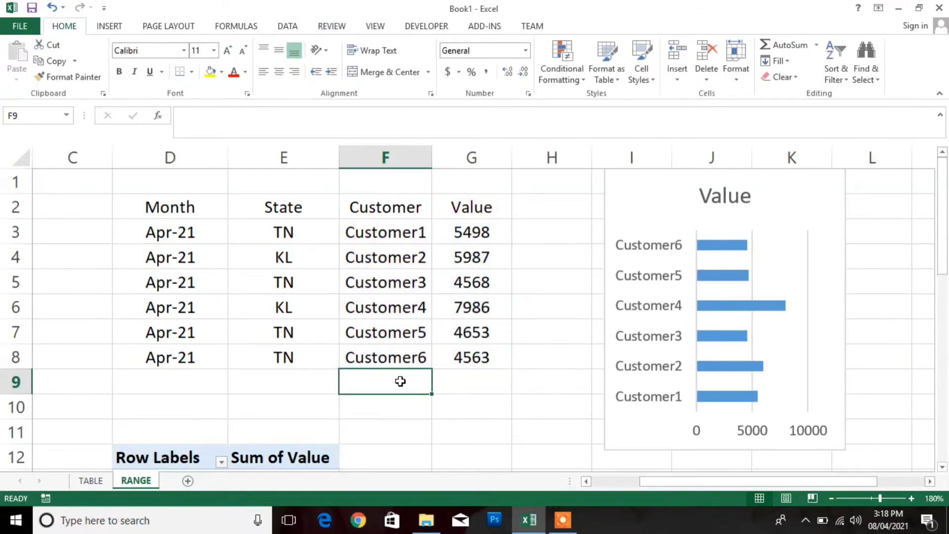
pyautogui.click(419, 360)
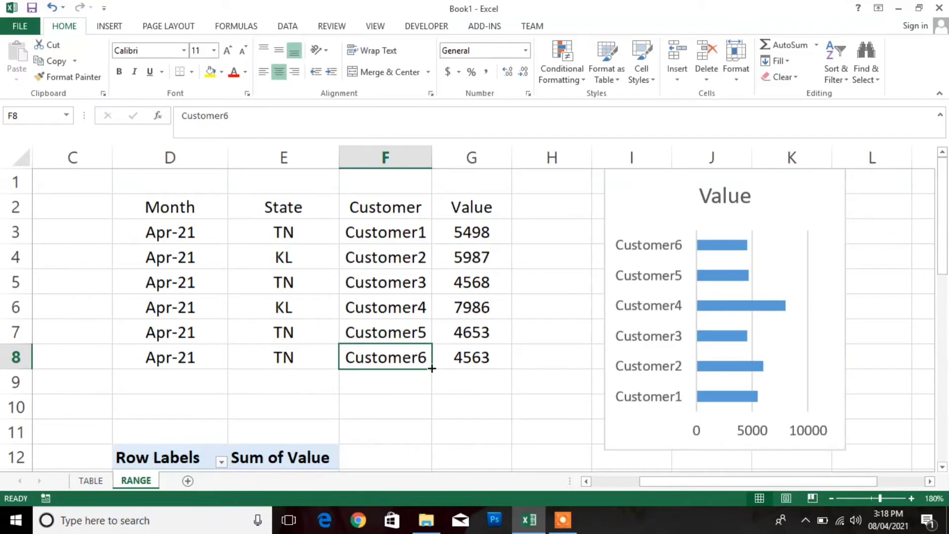
pyautogui.moveTo(431, 368); pyautogui.dragTo(435, 393)
pyautogui.click(462, 388)
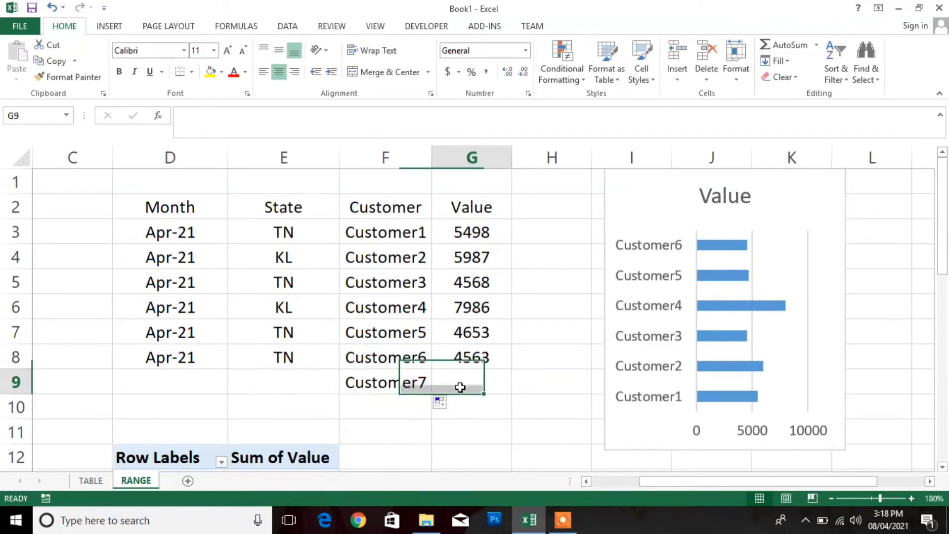
pyautogui.write('4123')
pyautogui.press('Return')
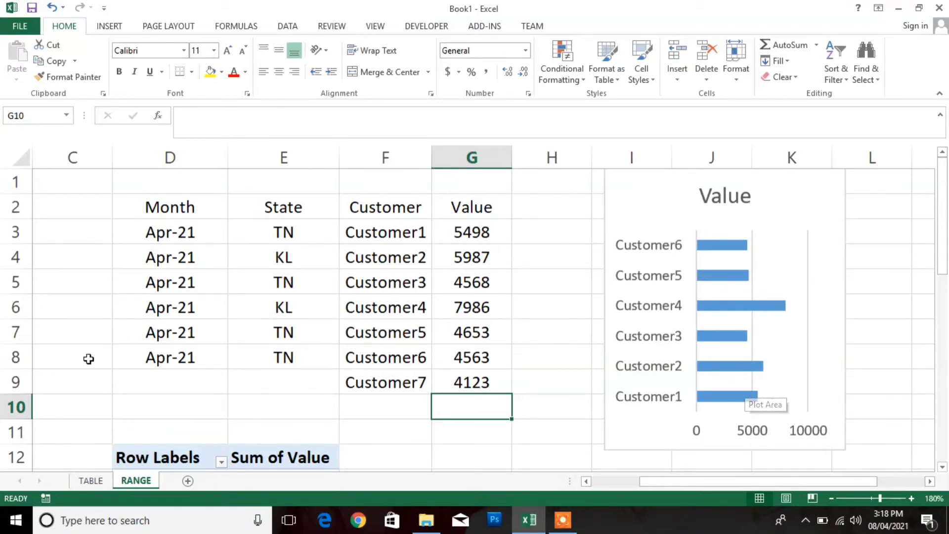
# Delete the bar chart on the TABLE sheet.
pyautogui.click(91, 480)
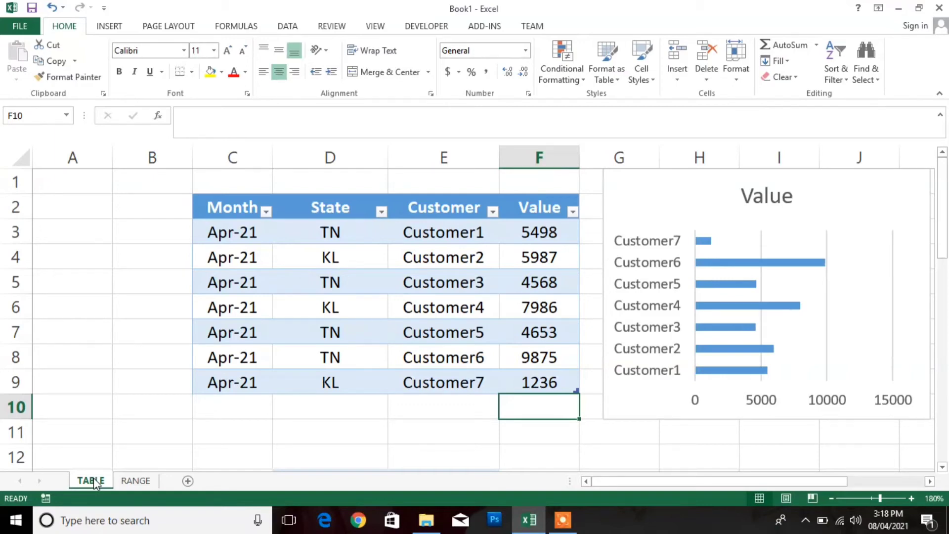
pyautogui.click(714, 178)
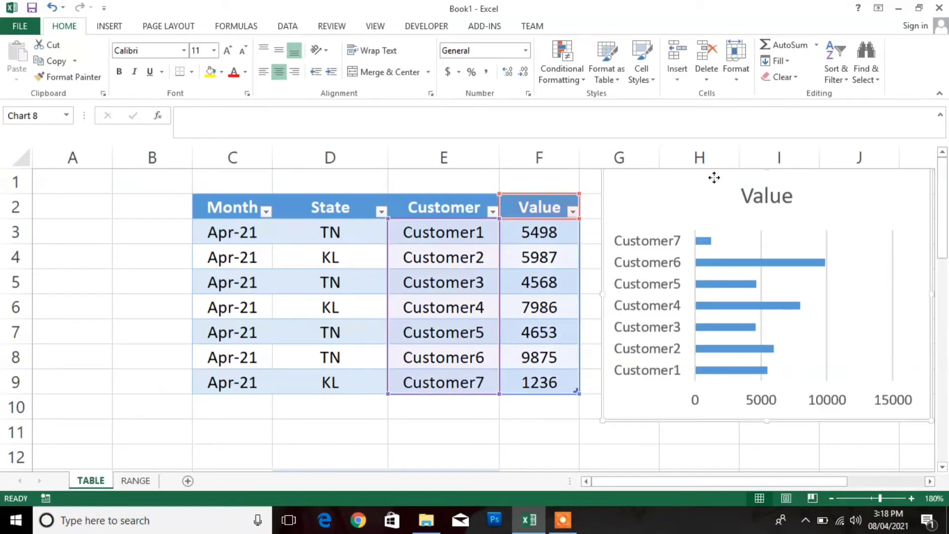
pyautogui.press('Delete')
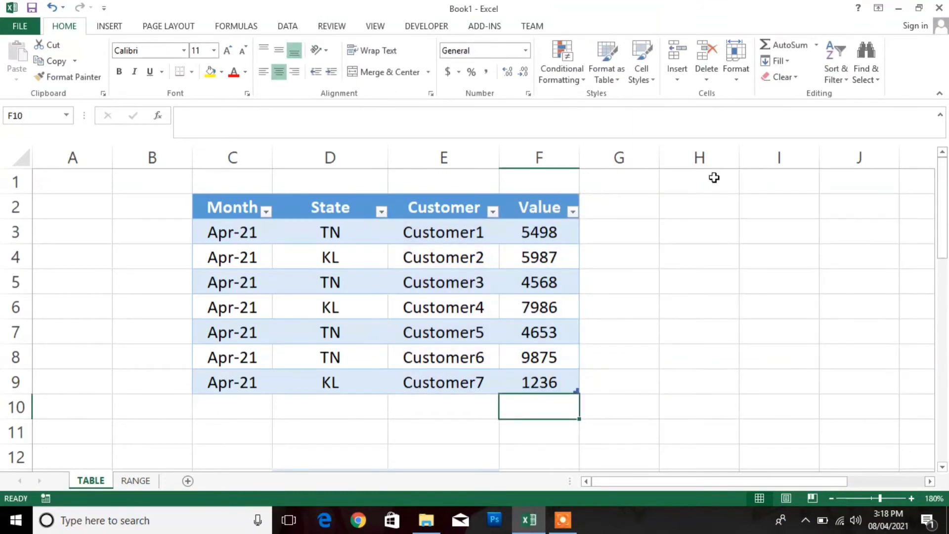
pyautogui.press('Up')
pyautogui.press('Up')
pyautogui.press('Up')
pyautogui.press('Up')
pyautogui.press('Up')
pyautogui.press('Up')
pyautogui.press('Up')
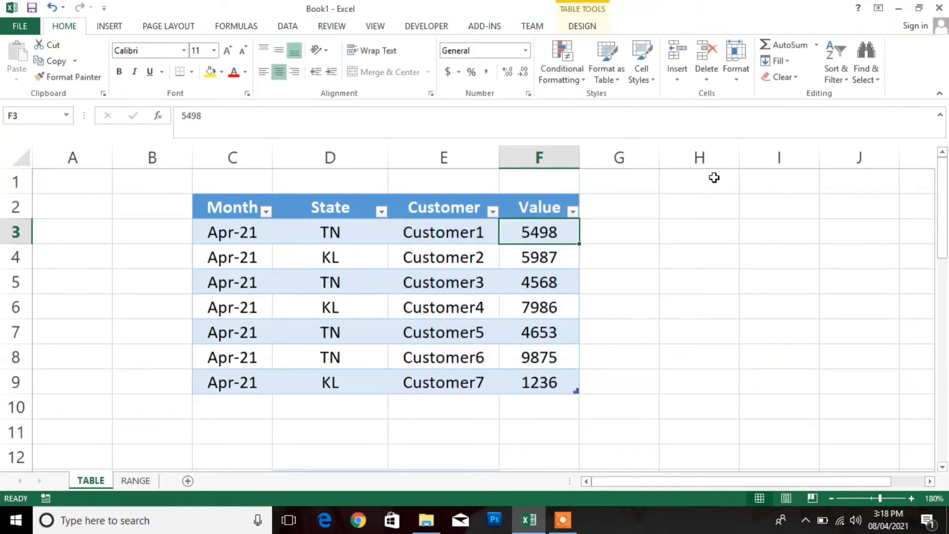
pyautogui.press('Right')
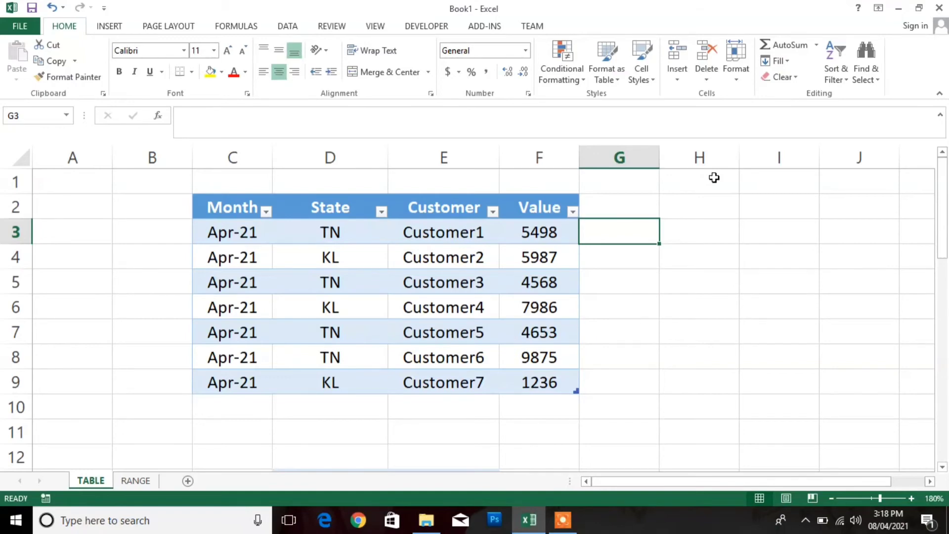
pyautogui.write('=')
pyautogui.press('Left')
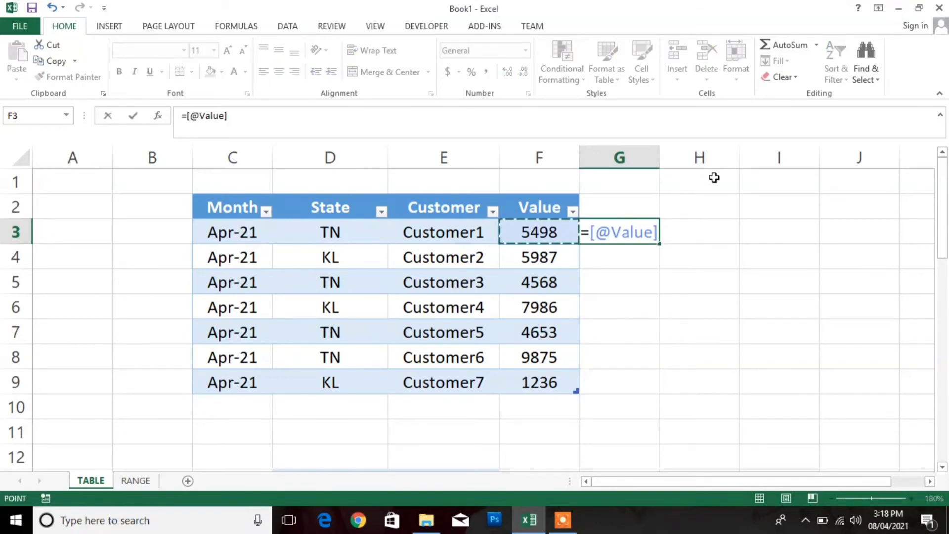
pyautogui.write('*2')
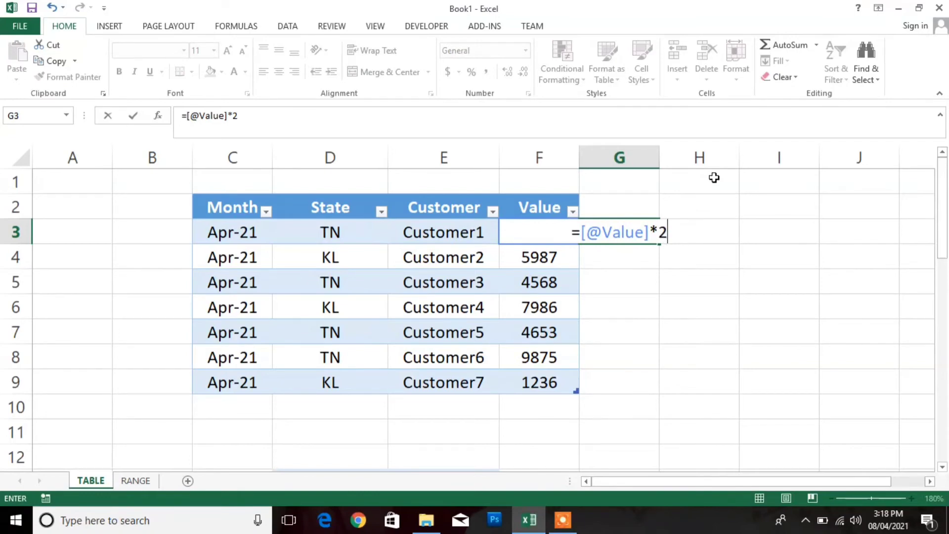
pyautogui.press('Return')
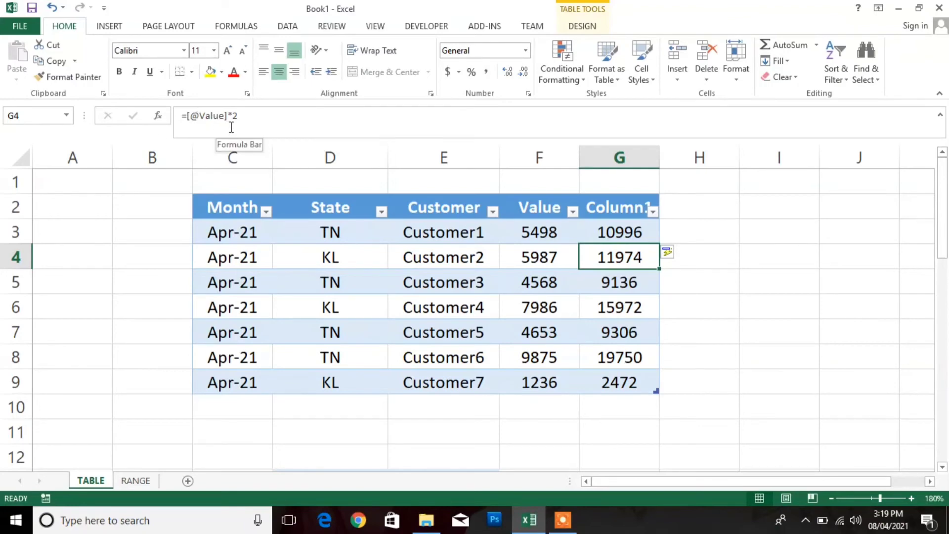
pyautogui.click(588, 281)
pyautogui.click(607, 311)
pyautogui.click(614, 331)
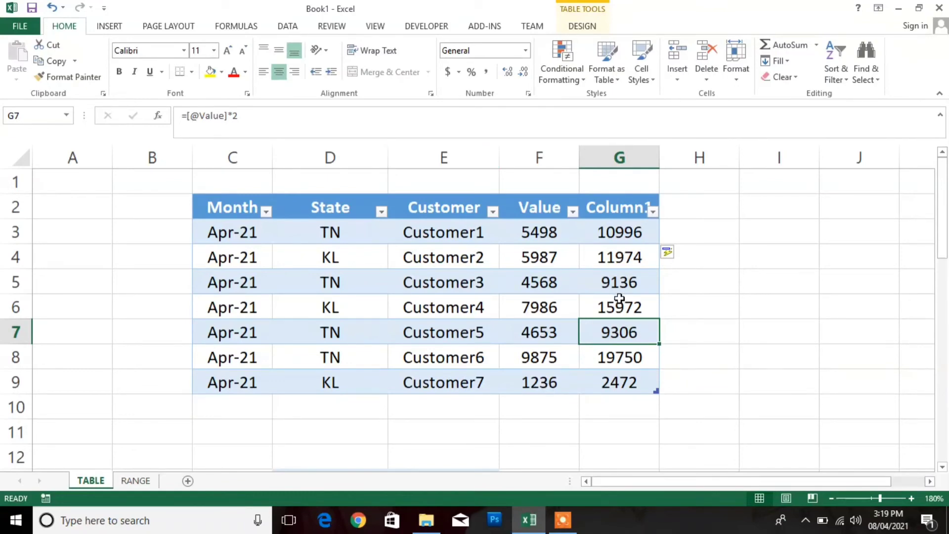
# Delete the bar chart on the RANGE sheet.
pyautogui.click(138, 482)
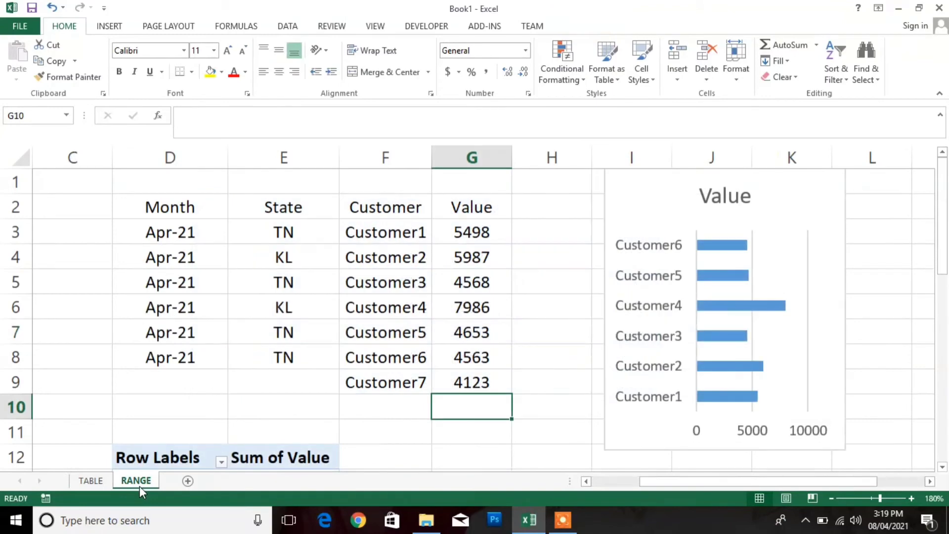
pyautogui.click(668, 207)
pyautogui.press('Delete')
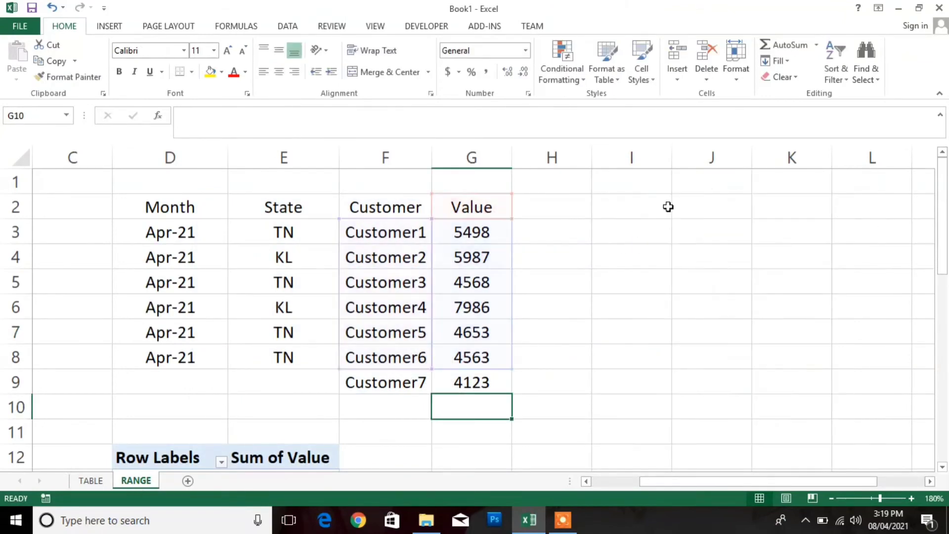
# Enter the formula =G3*2 in H3 beside the plain range and fill it down to H9.
pyautogui.click(524, 224)
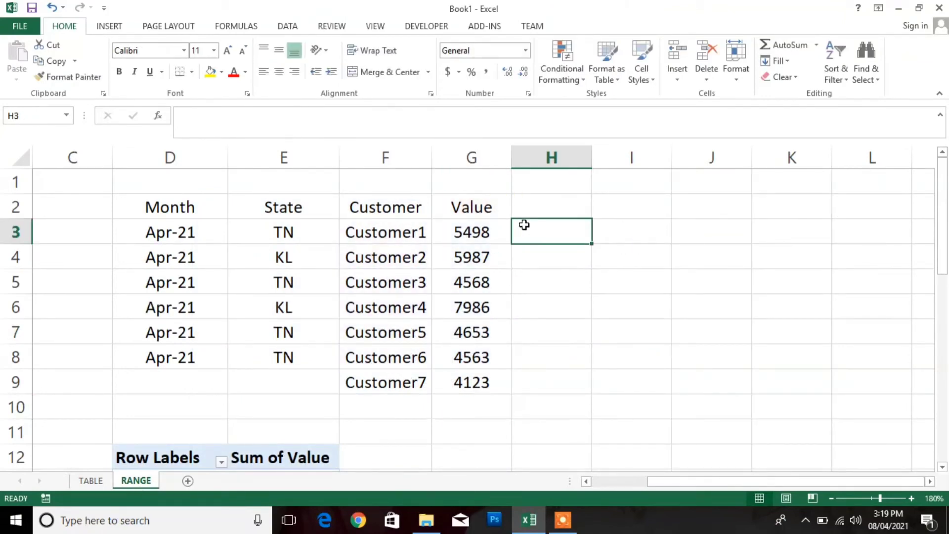
pyautogui.write('=G3')
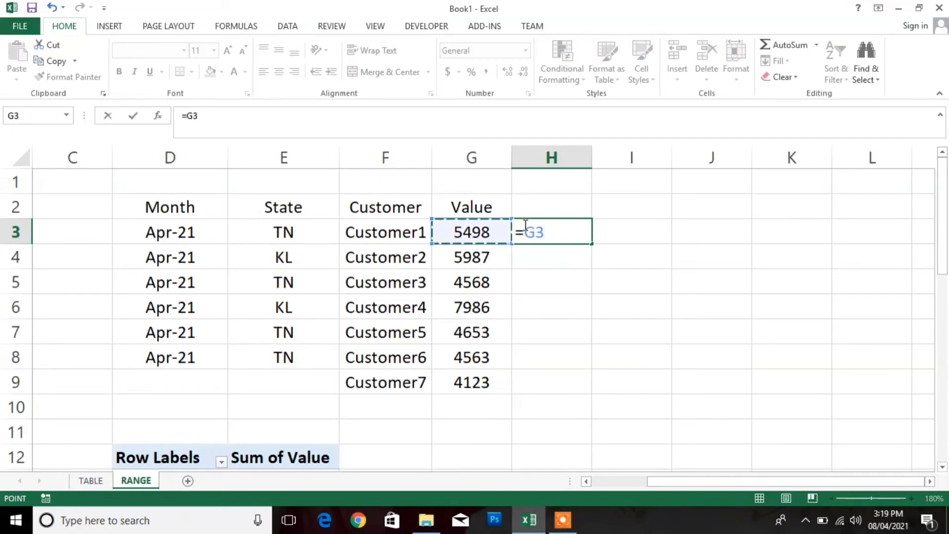
pyautogui.write('*2')
pyautogui.press('Return')
pyautogui.click(524, 224)
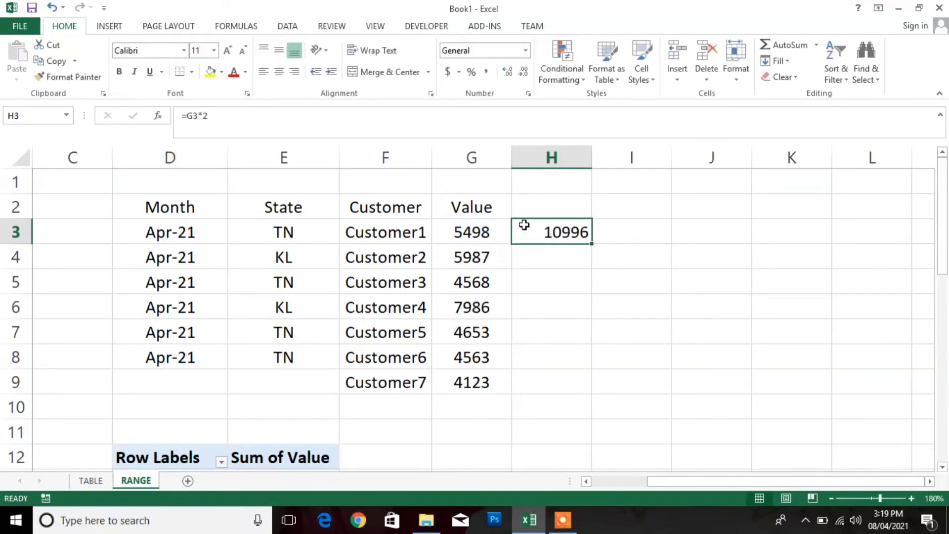
pyautogui.doubleClick(591, 246)
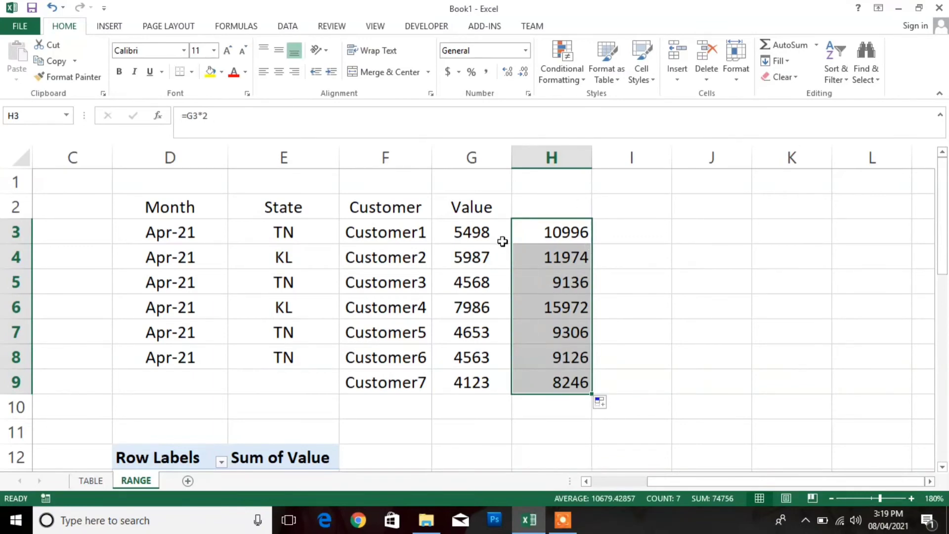
# Change the formula in H3 of the plain range to =G3*2.5.
pyautogui.click(519, 239)
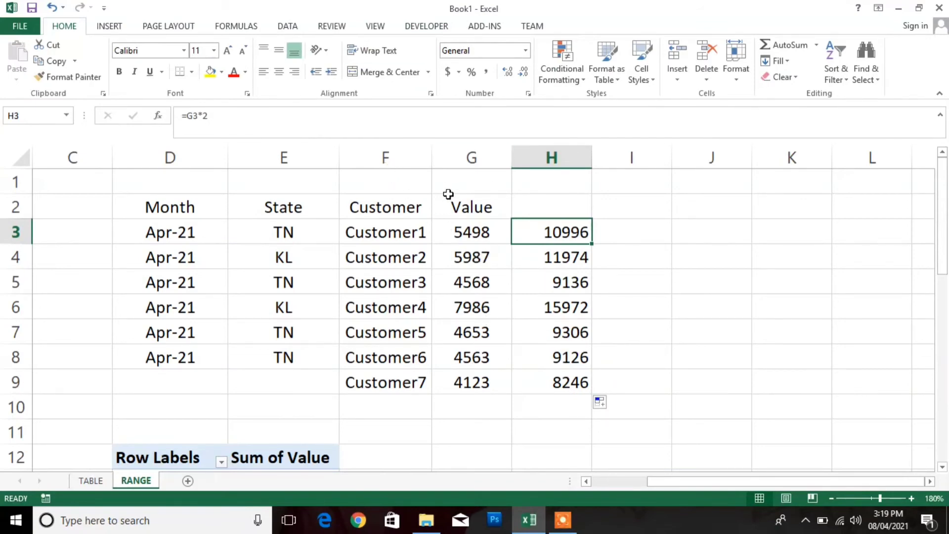
pyautogui.click(280, 130)
pyautogui.write('.5')
pyautogui.press('Return')
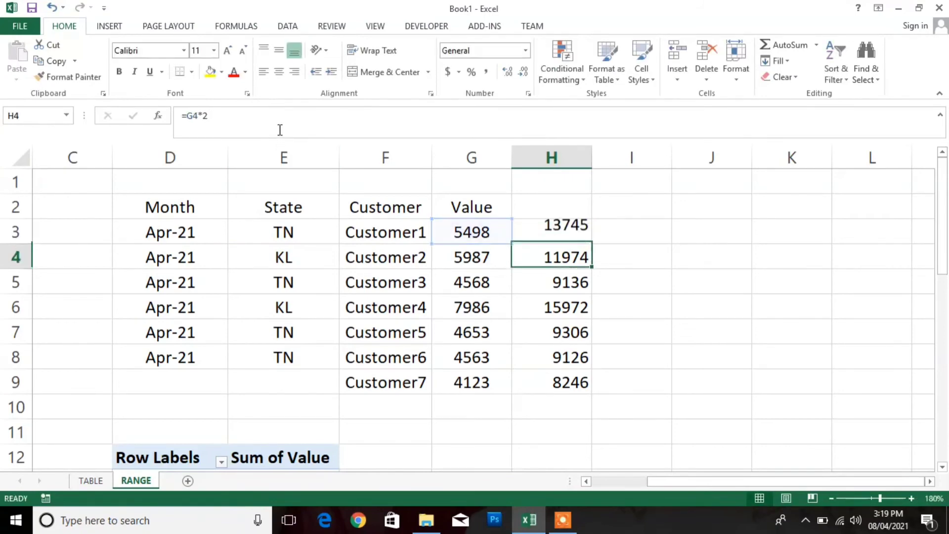
# Check the formulas in H3 to H9 of the plain range one by one.
pyautogui.press('Up')
pyautogui.press('Down')
pyautogui.press('Down')
pyautogui.press('Down')
pyautogui.press('Down')
pyautogui.press('Down')
pyautogui.press('Down')
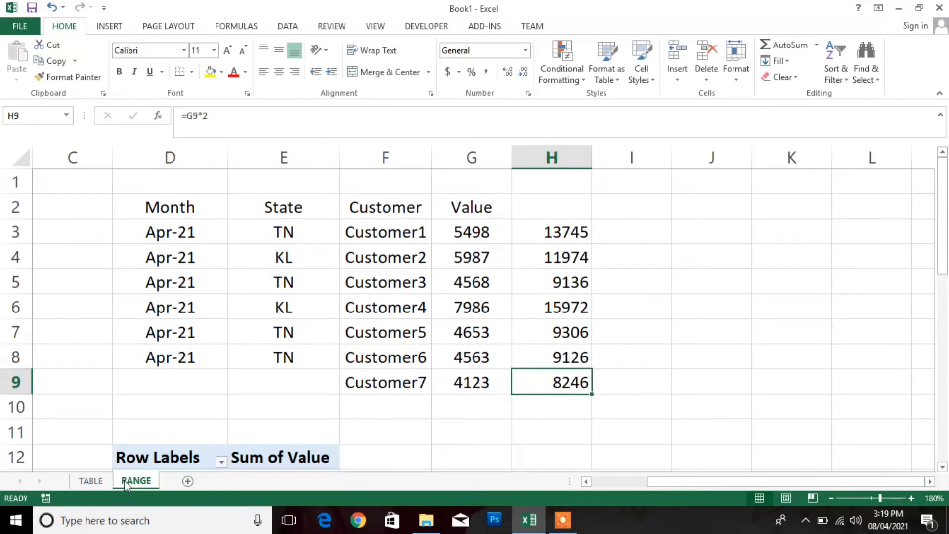
pyautogui.click(94, 479)
pyautogui.click(620, 232)
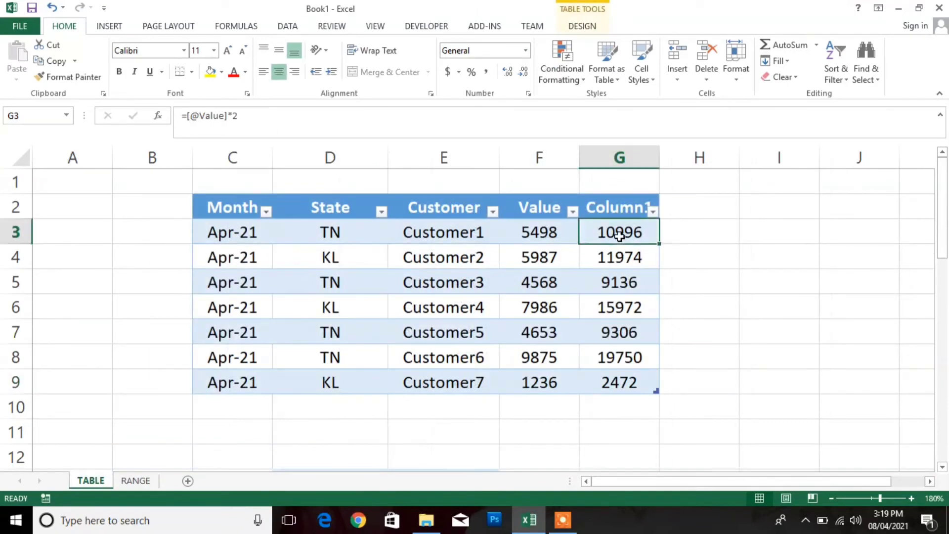
pyautogui.click(313, 123)
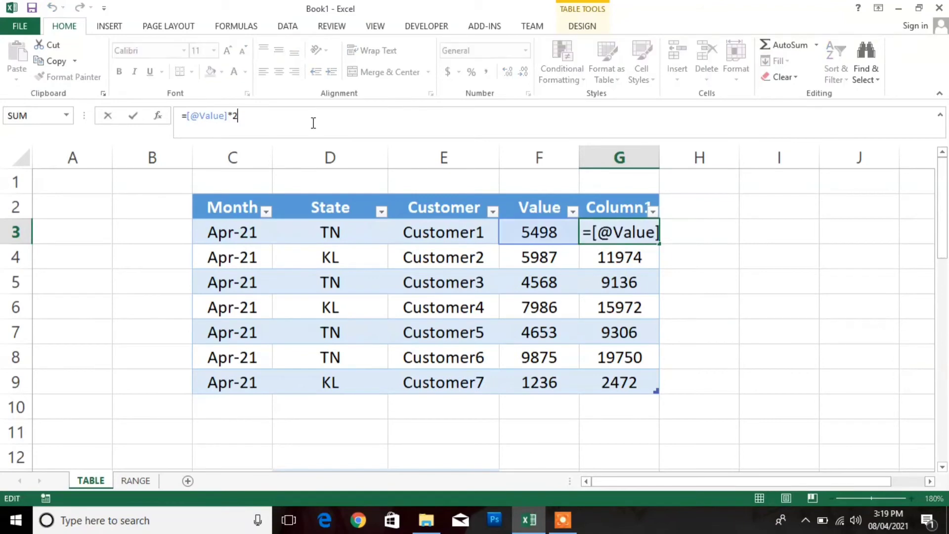
pyautogui.write('.5')
pyautogui.press('Return')
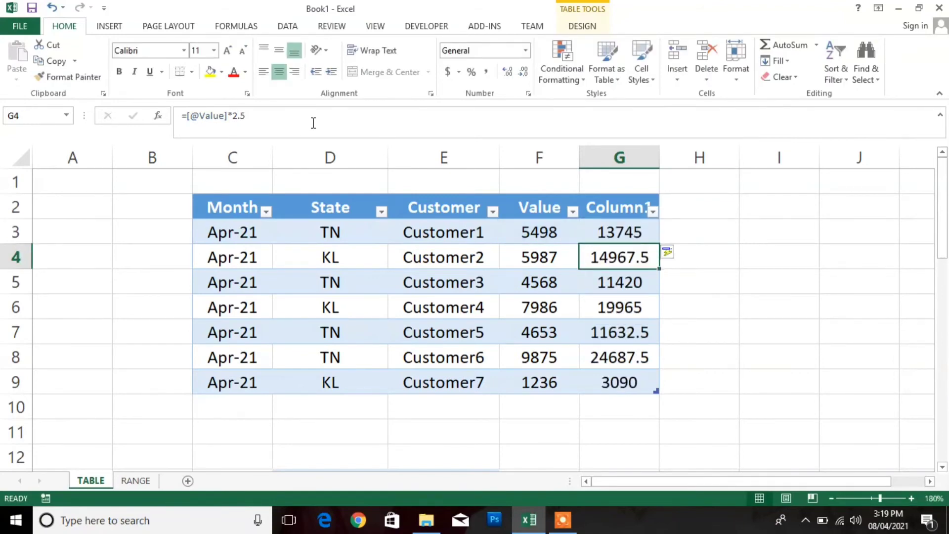
# Check the Column1 formulas in G4 to G9 of the table one by one.
pyautogui.press('Down')
pyautogui.press('Down')
pyautogui.press('Down')
pyautogui.press('Down')
pyautogui.press('Down')
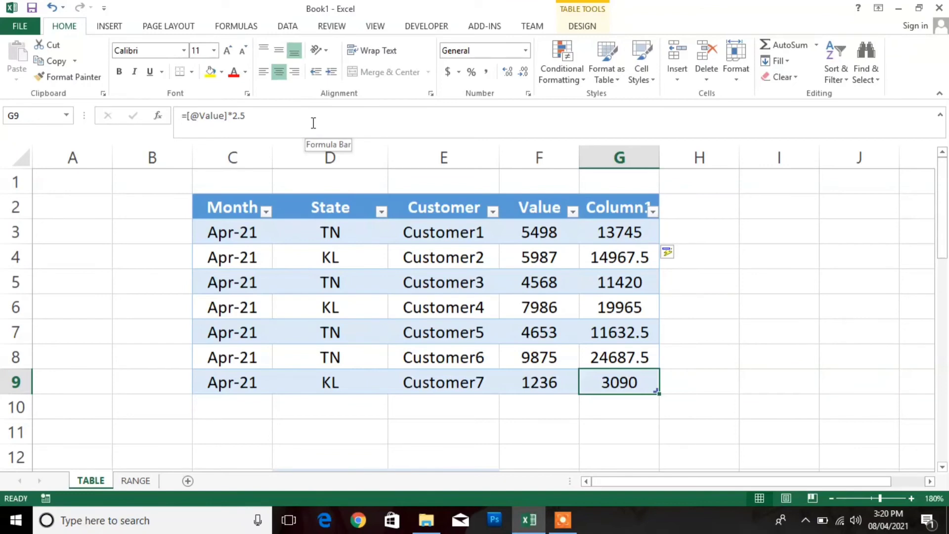
# Enter a SUM formula in F10, directly below the table, that totals the Value column from F3 to F9.
pyautogui.click(552, 411)
pyautogui.write('=SU')
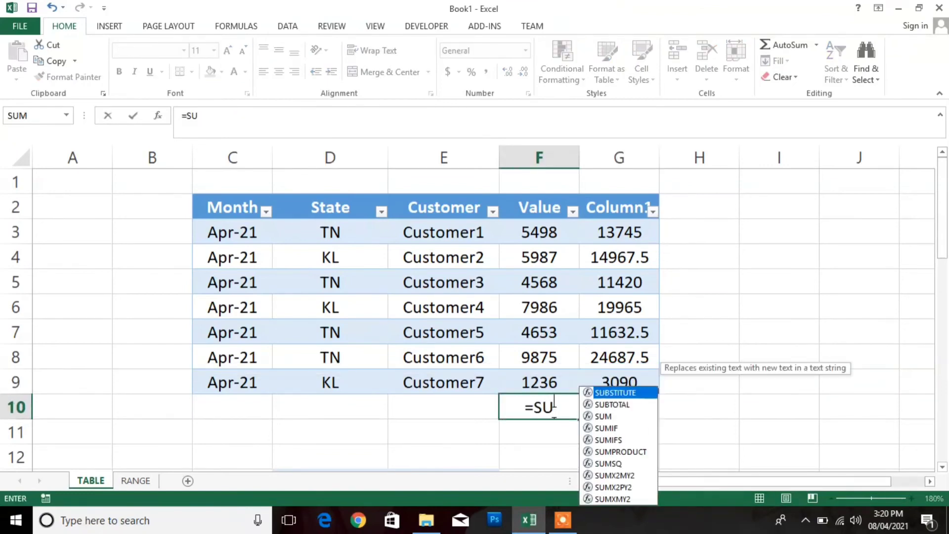
pyautogui.write('M(')
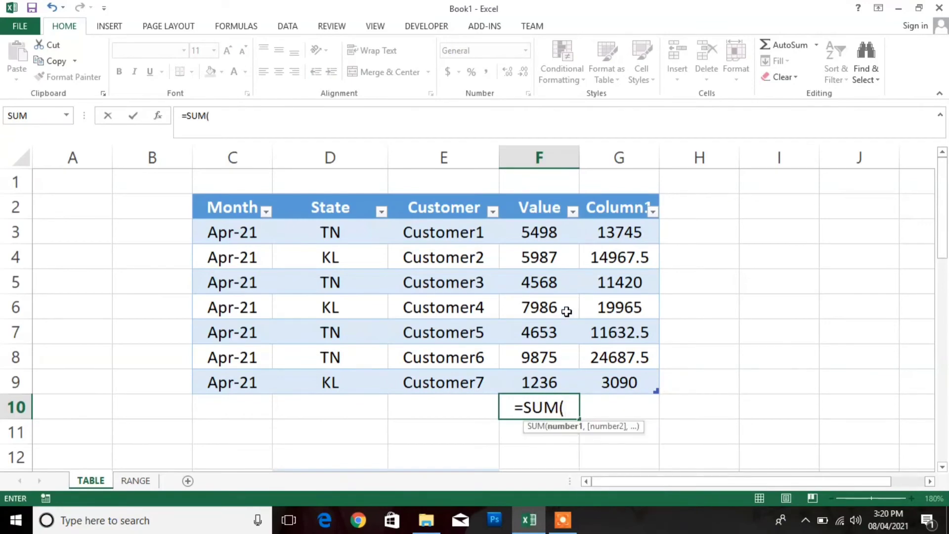
pyautogui.press('F8')
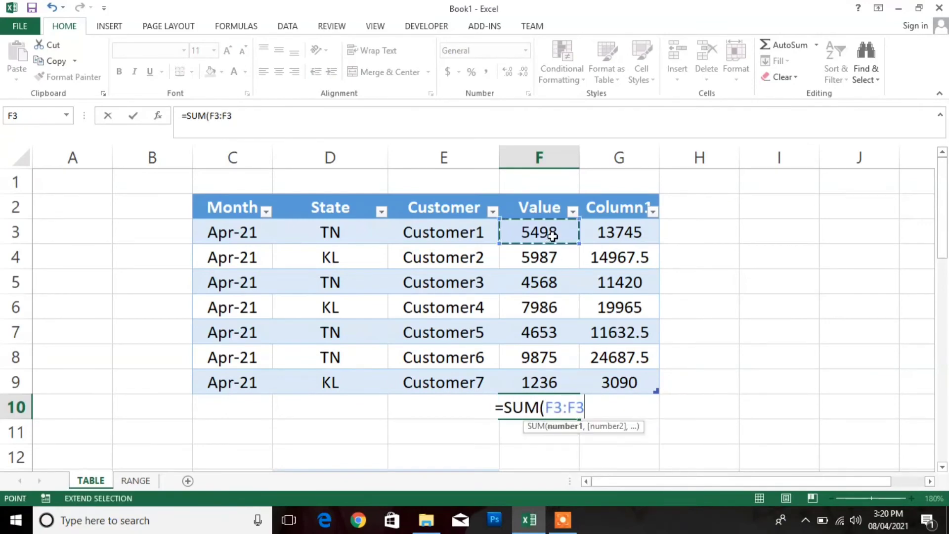
pyautogui.press('Down')
pyautogui.press('Down')
pyautogui.press('Down')
pyautogui.press('Down')
pyautogui.press('Down')
pyautogui.press('Down')
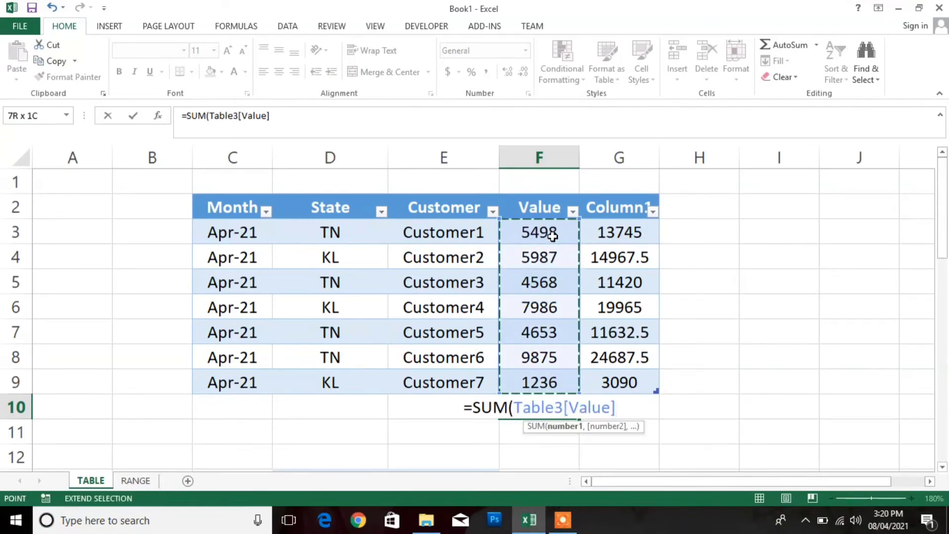
pyautogui.write(')')
pyautogui.press('Return')
pyautogui.press('Up')
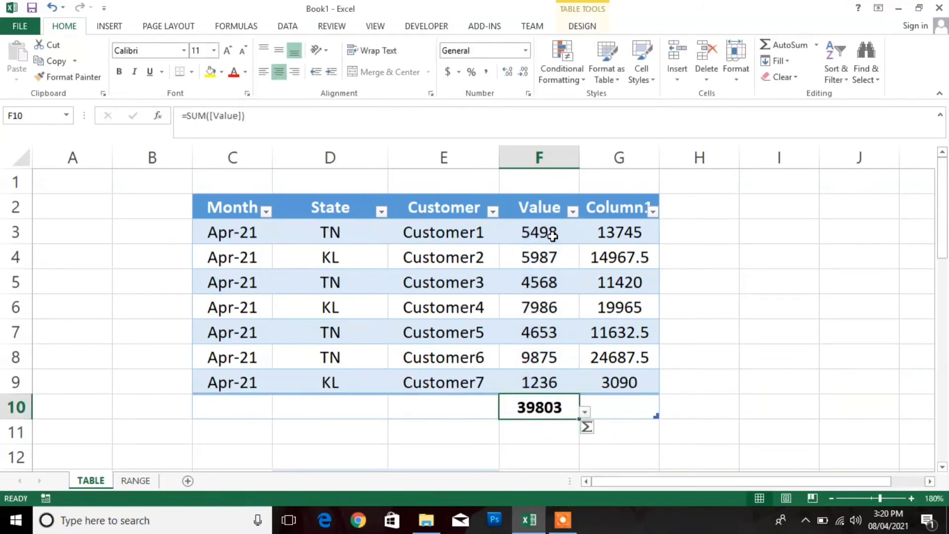
# Switch the Value column's total in F10 to Min, Max and Count in turn.
pyautogui.click(585, 415)
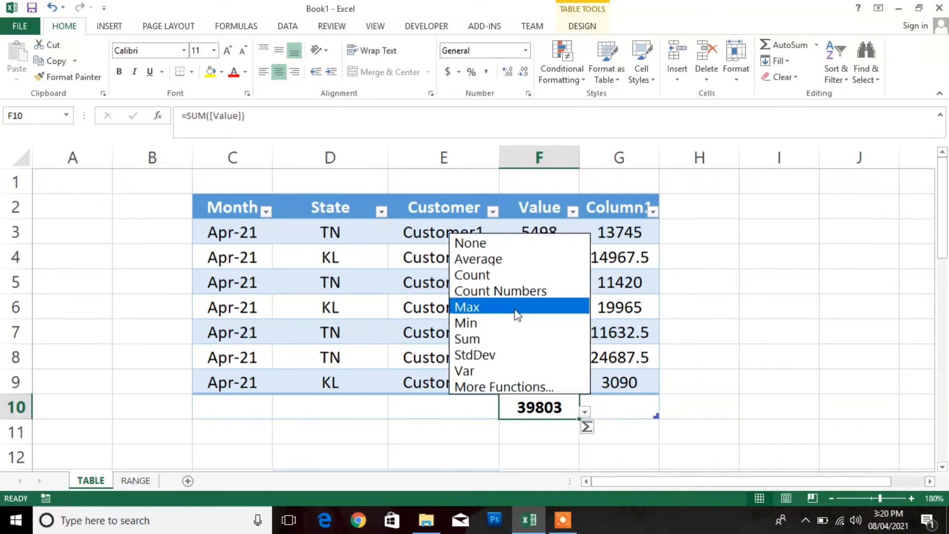
pyautogui.click(503, 323)
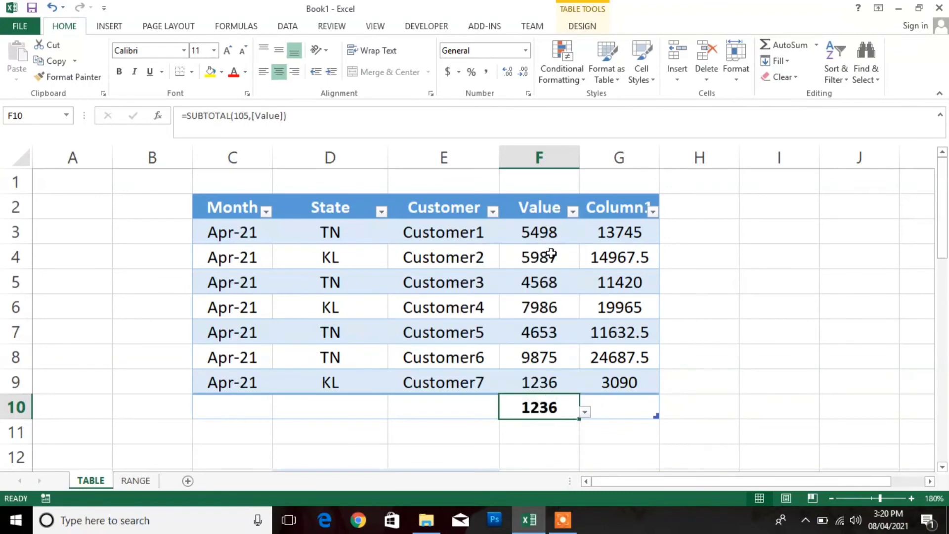
pyautogui.click(585, 413)
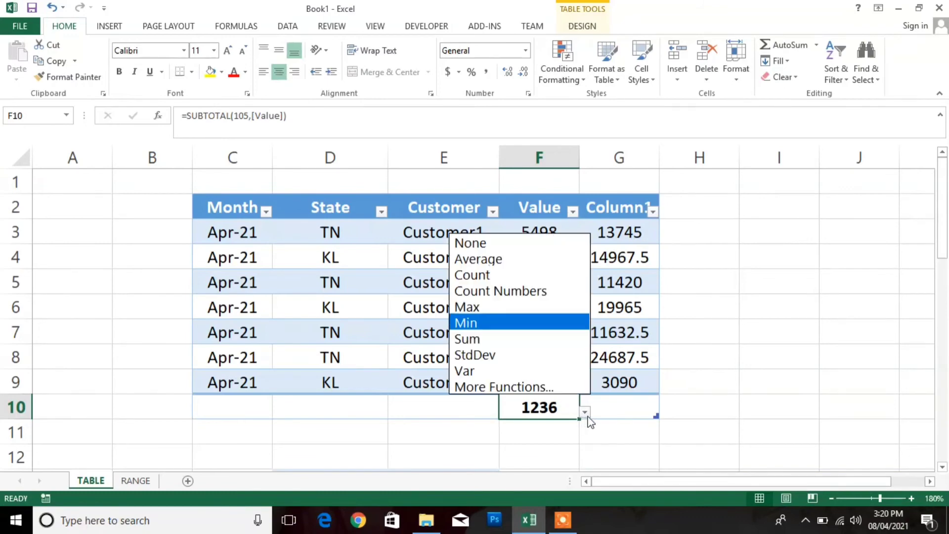
pyautogui.click(536, 311)
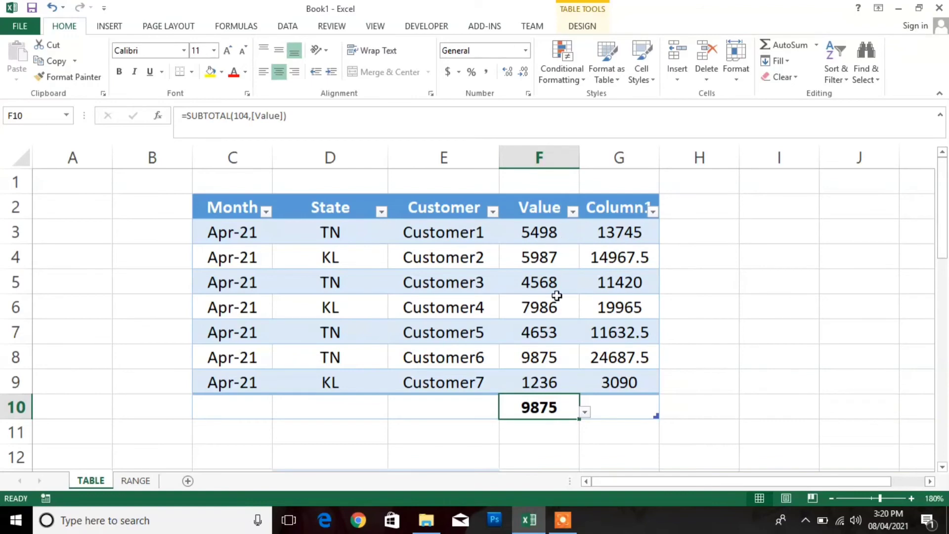
pyautogui.click(585, 414)
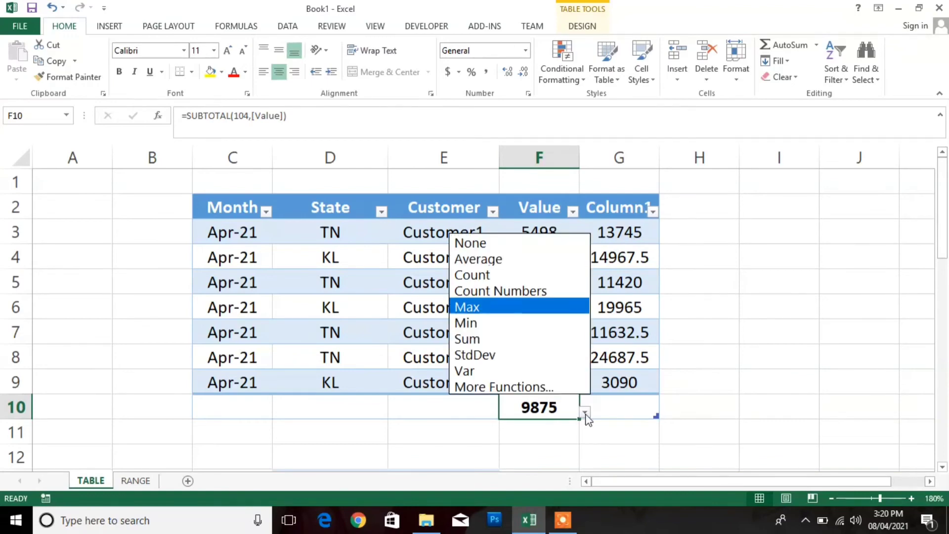
pyautogui.click(508, 273)
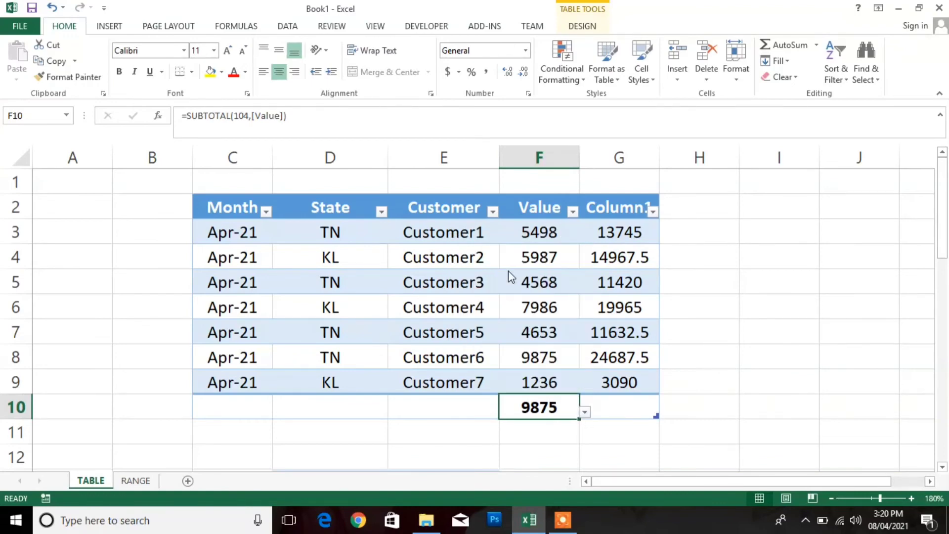
# Set the totals of the Value column in F10 and of Column1 in G10 to Average.
pyautogui.click(585, 413)
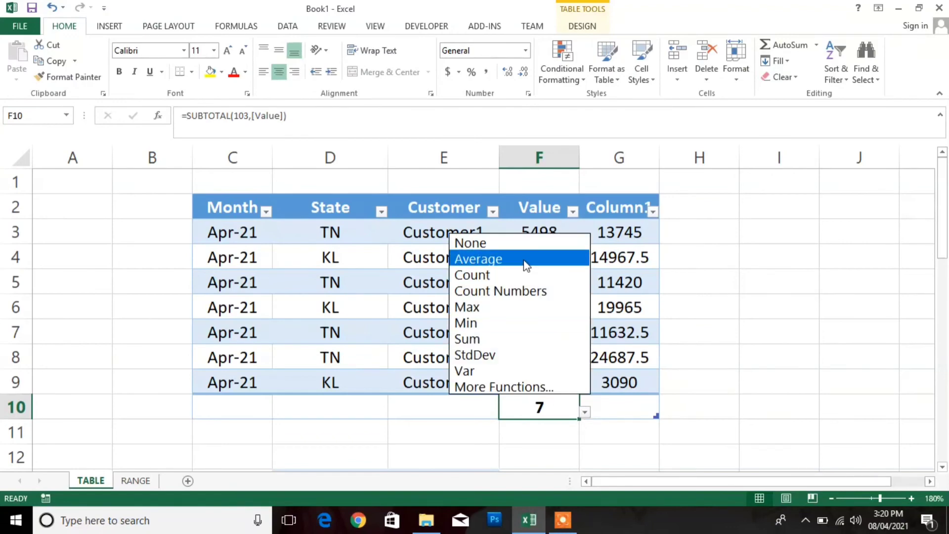
pyautogui.click(525, 259)
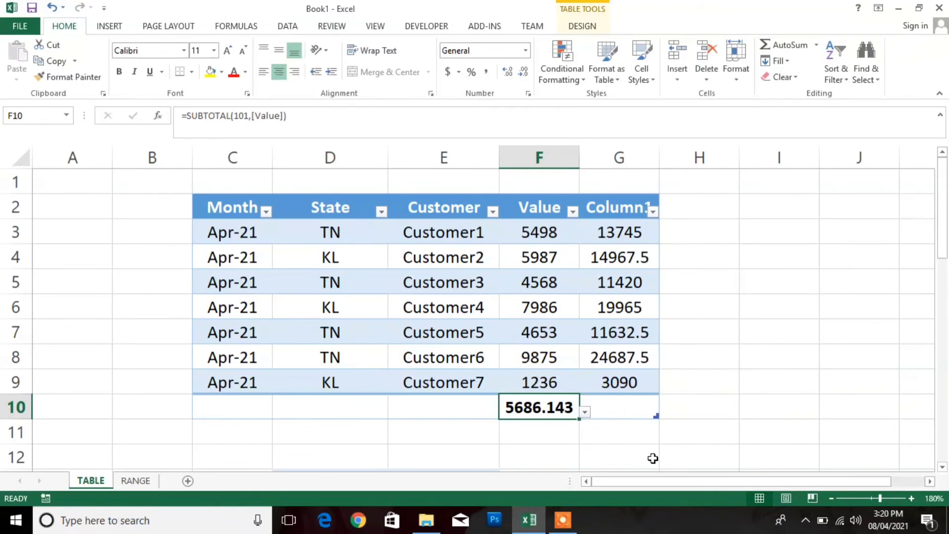
pyautogui.click(633, 406)
pyautogui.click(665, 413)
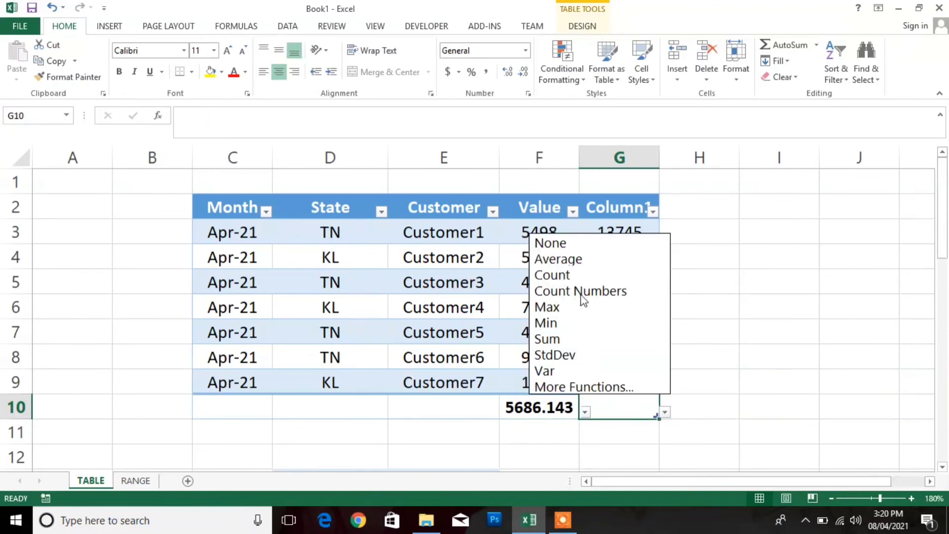
pyautogui.click(581, 262)
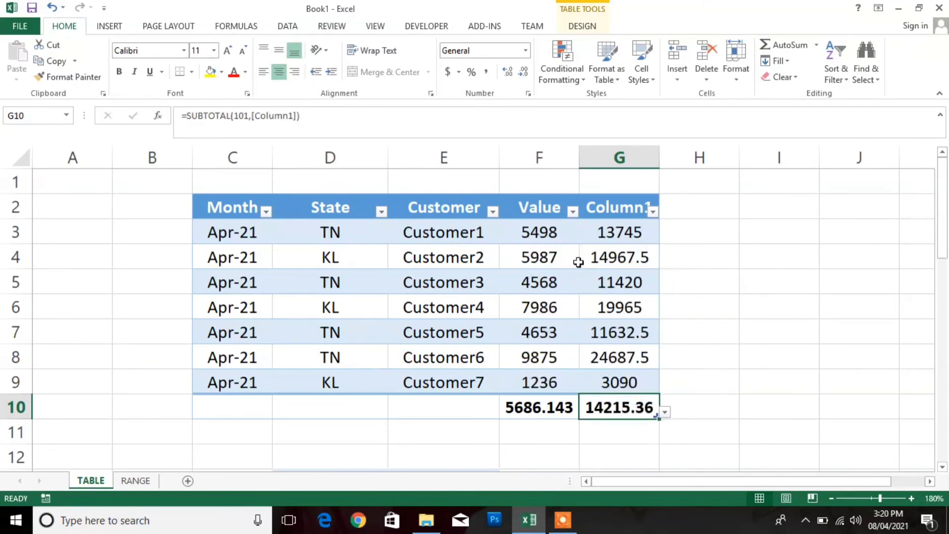
# Preview the available Light, Medium and Dark table styles on the TABLE sheet's table without applying one.
pyautogui.click(133, 482)
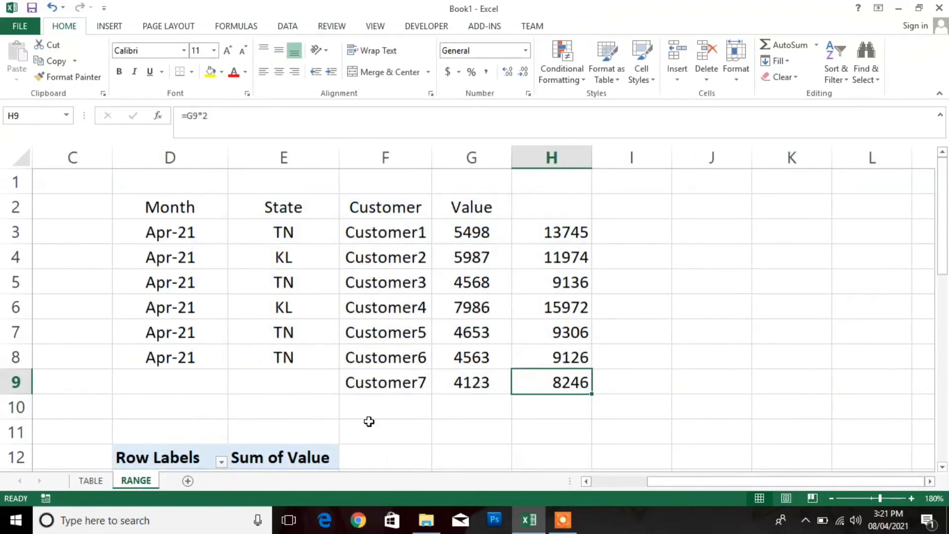
pyautogui.click(91, 480)
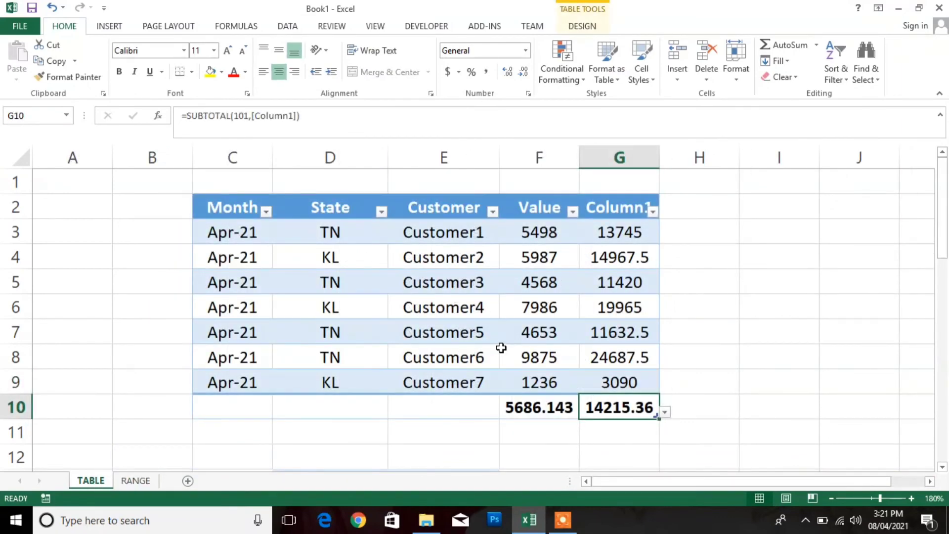
pyautogui.click(524, 339)
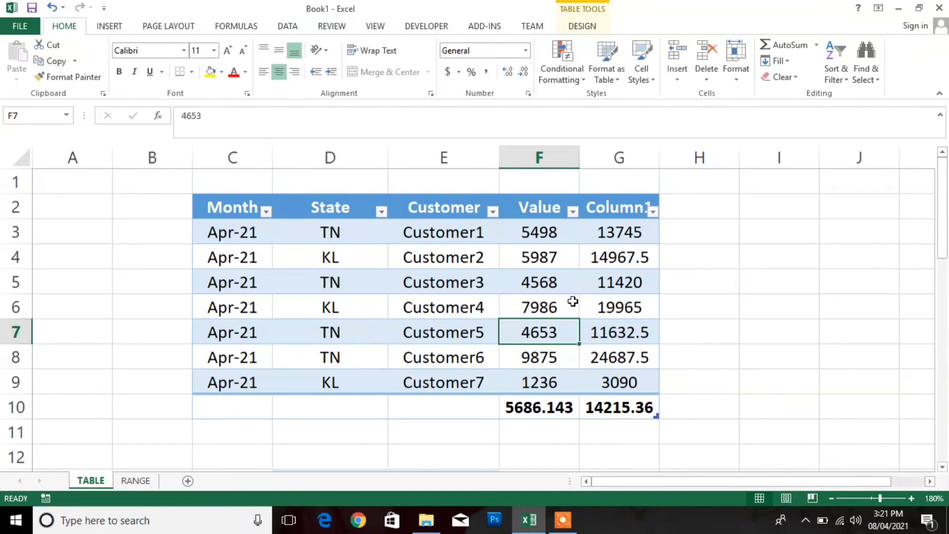
pyautogui.click(581, 26)
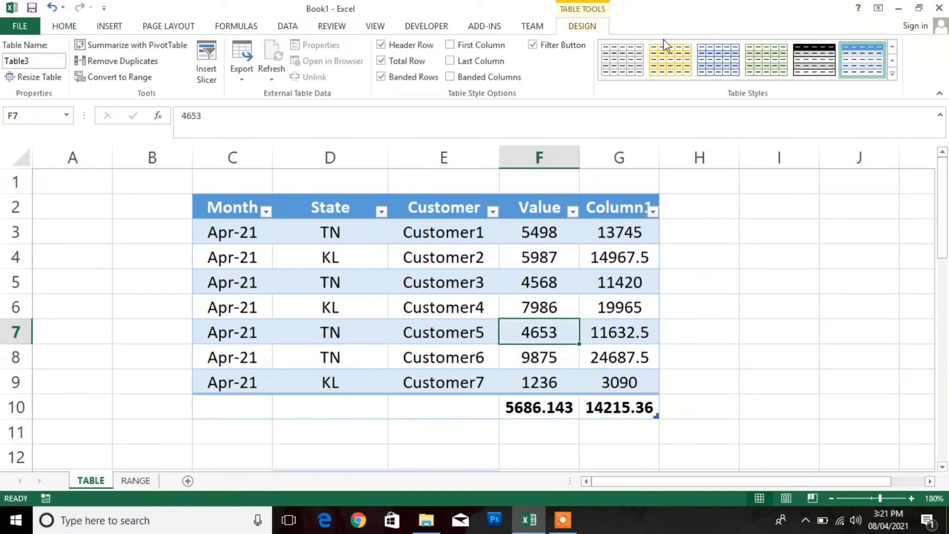
pyautogui.click(891, 74)
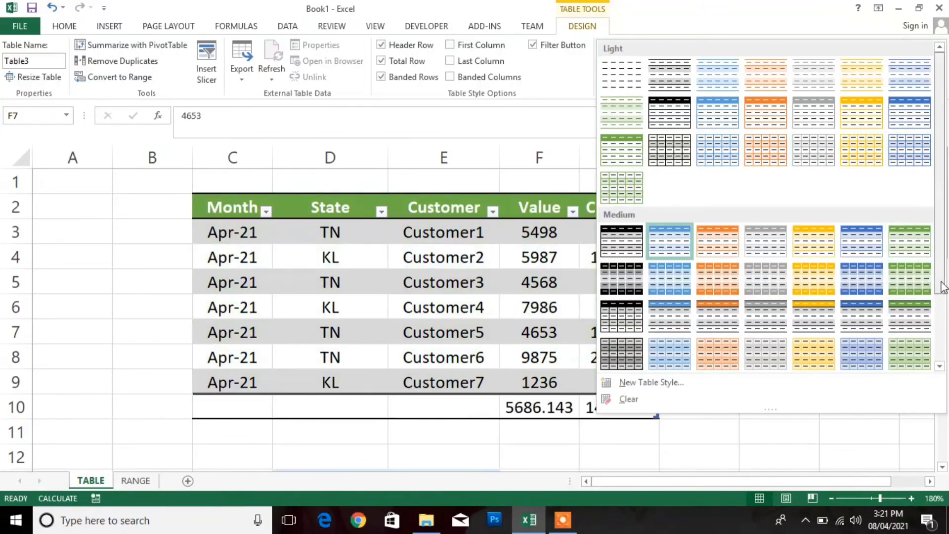
pyautogui.scroll(-3, 942, 287)
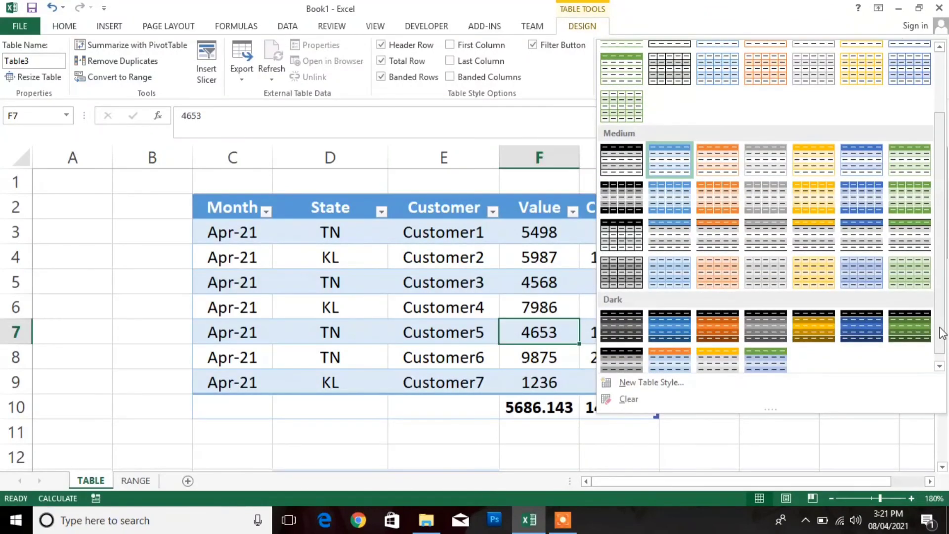
pyautogui.scroll(-1, 943, 333)
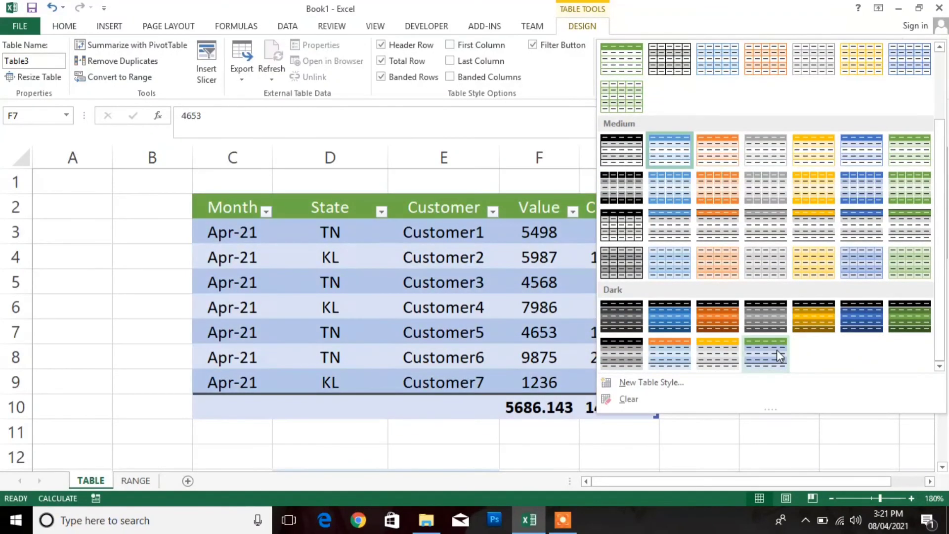
pyautogui.click(401, 186)
pyautogui.click(400, 185)
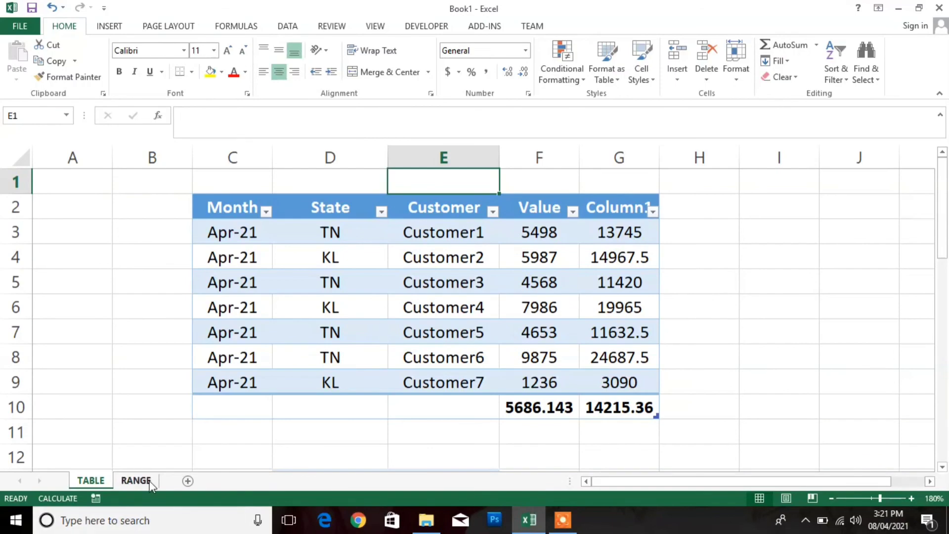
# View the plain range on the RANGE sheet for comparison, and highlight table cells C2:G9 on the TABLE sheet.
pyautogui.click(135, 480)
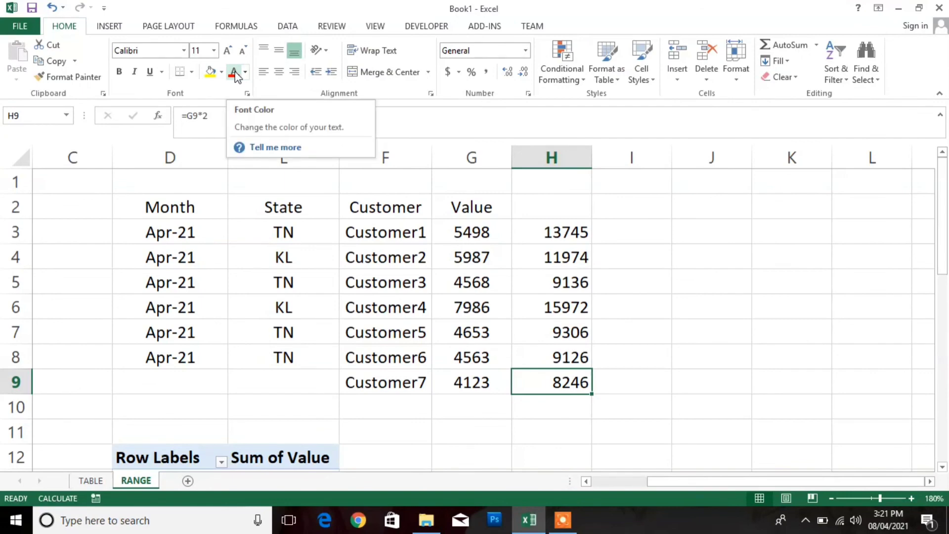
pyautogui.click(90, 480)
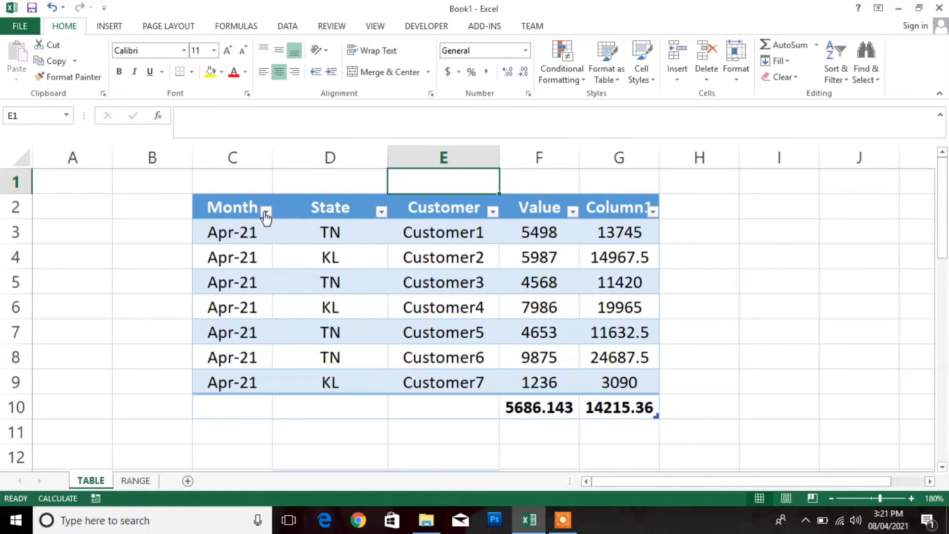
pyautogui.click(245, 207)
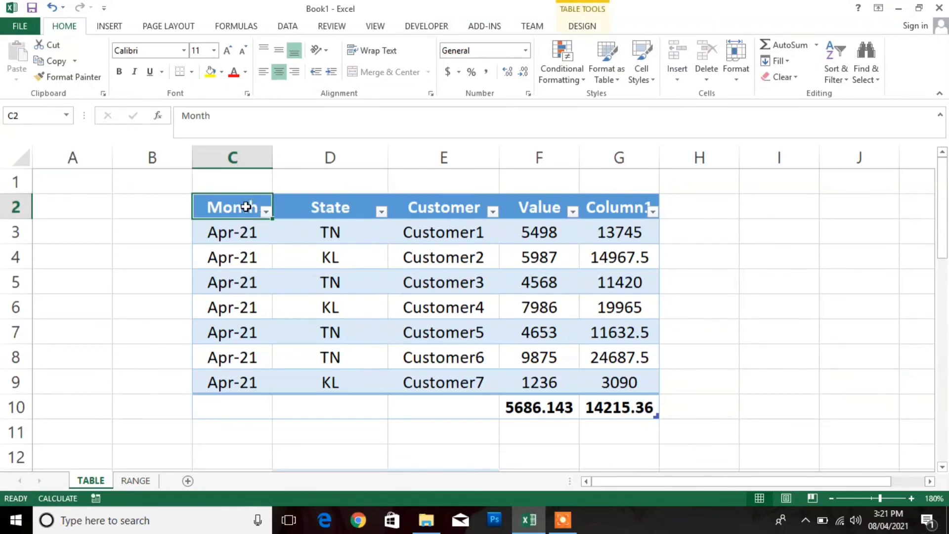
pyautogui.hotkey('shift', 'Right')
pyautogui.hotkey('shift', 'Right')
pyautogui.hotkey('shift', 'Right')
pyautogui.hotkey('shift', 'Right')
pyautogui.hotkey('shift', 'Down')
pyautogui.hotkey('shift', 'Down')
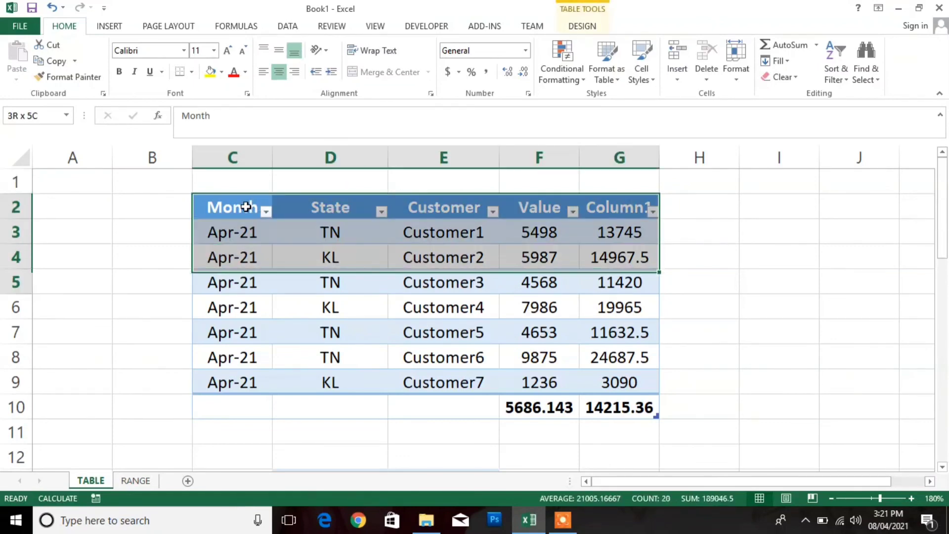
pyautogui.hotkey('shift', 'Down')
pyautogui.hotkey('shift', 'Down')
pyautogui.hotkey('shift', 'Down')
pyautogui.hotkey('shift', 'Down')
pyautogui.hotkey('shift', 'Down')
pyautogui.press('Up')
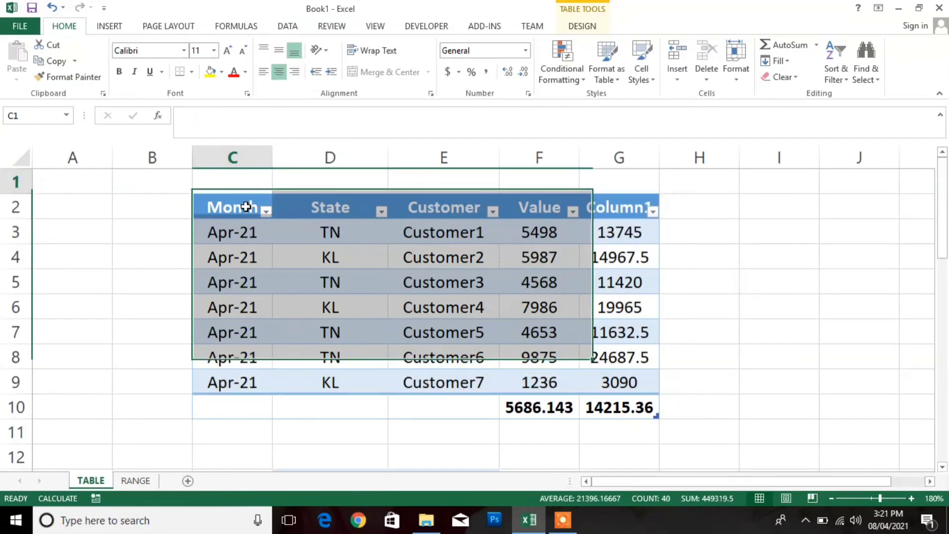
pyautogui.press('Down')
pyautogui.press('Down')
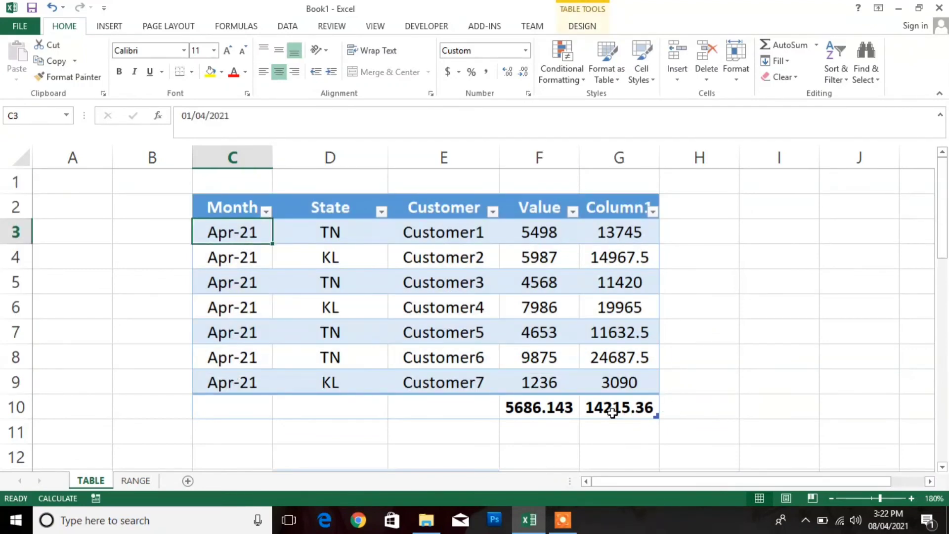
# Review the summary functions offered for the Value column's total in F10, and check the Column1 total in G10.
pyautogui.click(572, 413)
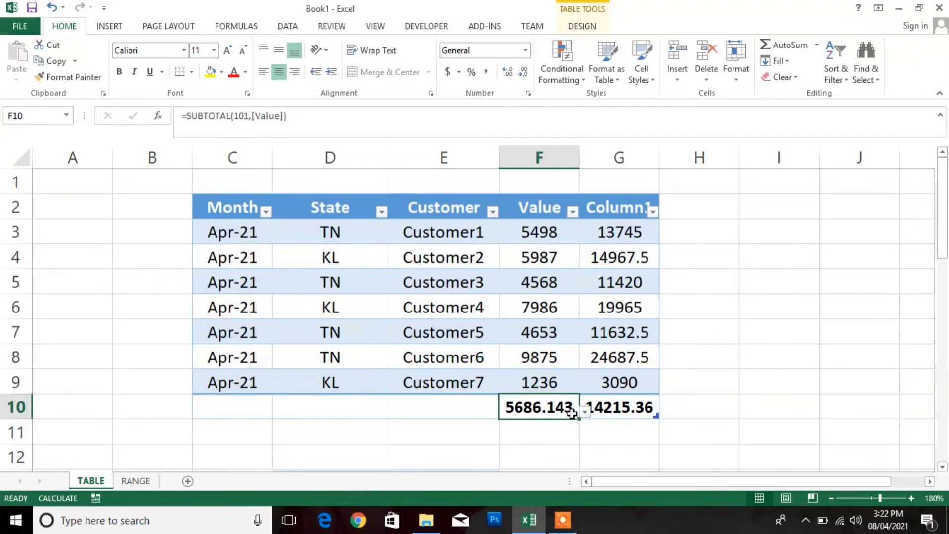
pyautogui.click(586, 415)
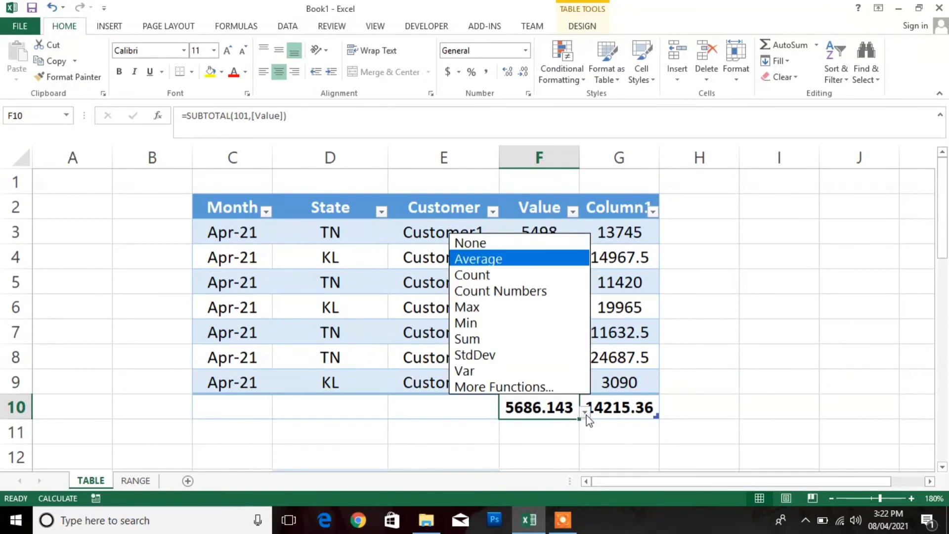
pyautogui.click(595, 414)
pyautogui.moveTo(636, 410); pyautogui.dragTo(672, 414)
pyautogui.click(637, 412)
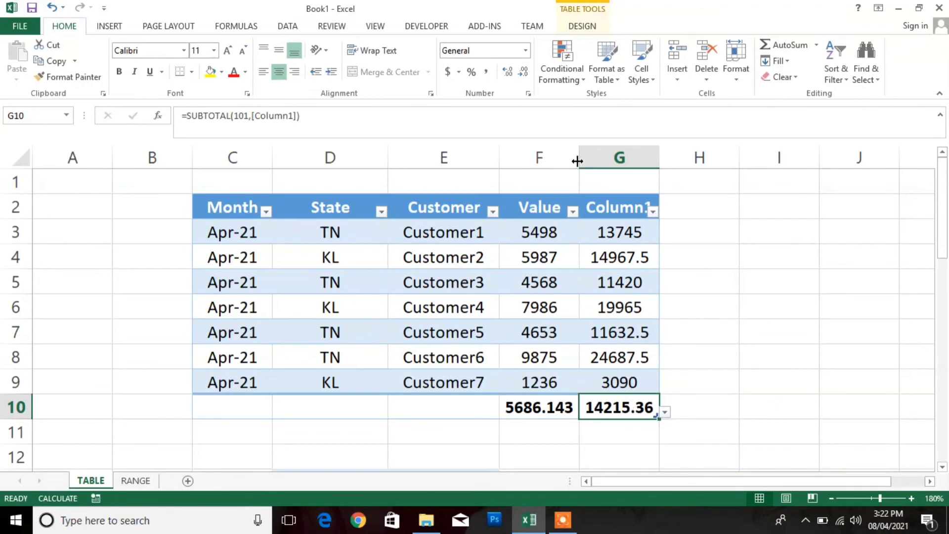
# Turn the table's total row off and back on, and select its Customer cell E10.
pyautogui.click(581, 27)
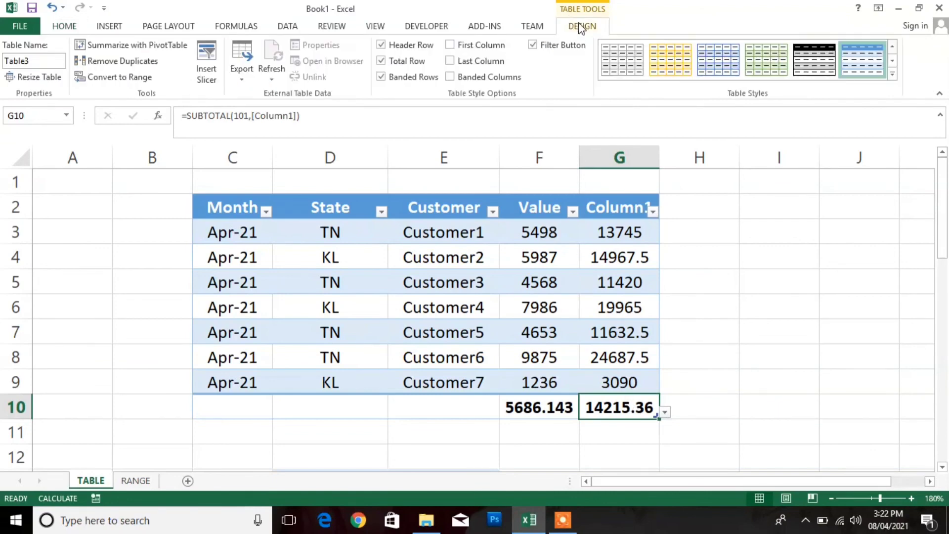
pyautogui.click(390, 63)
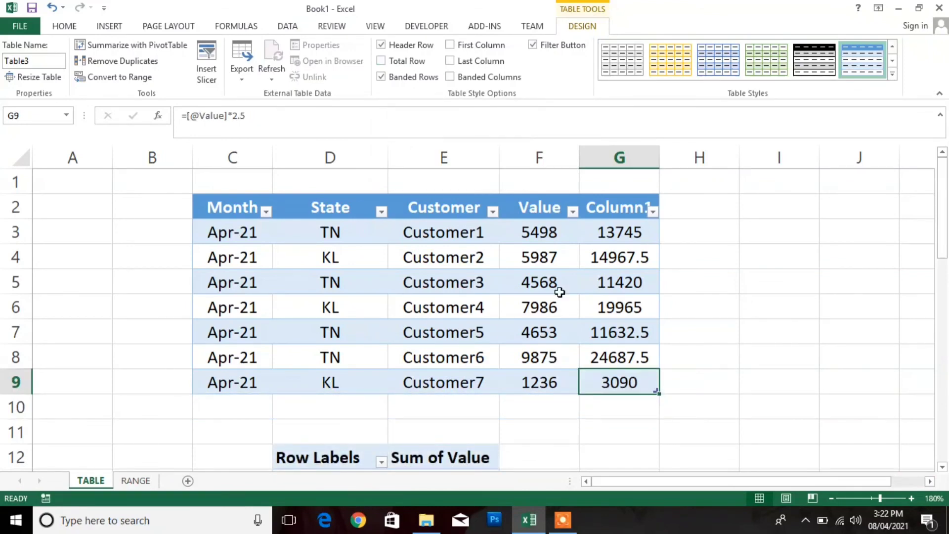
pyautogui.click(381, 60)
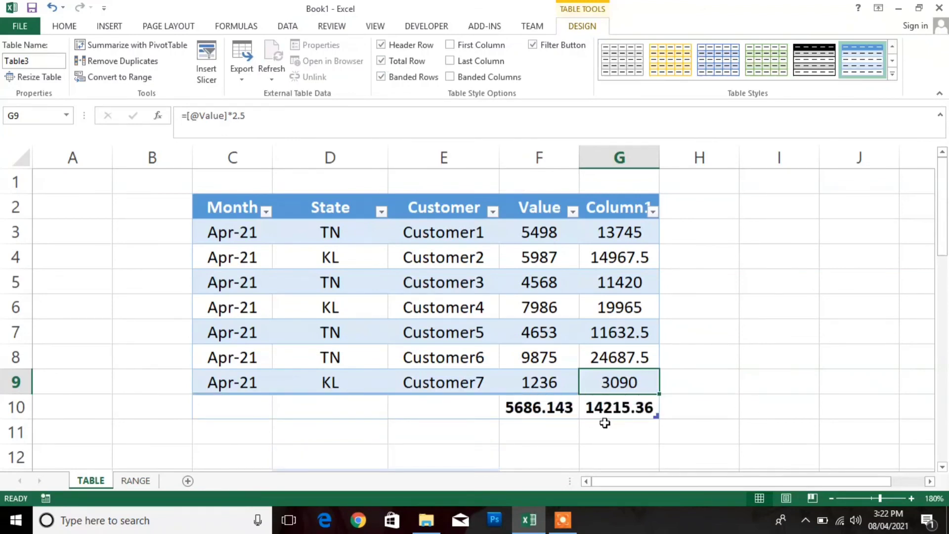
pyautogui.click(434, 420)
pyautogui.click(436, 401)
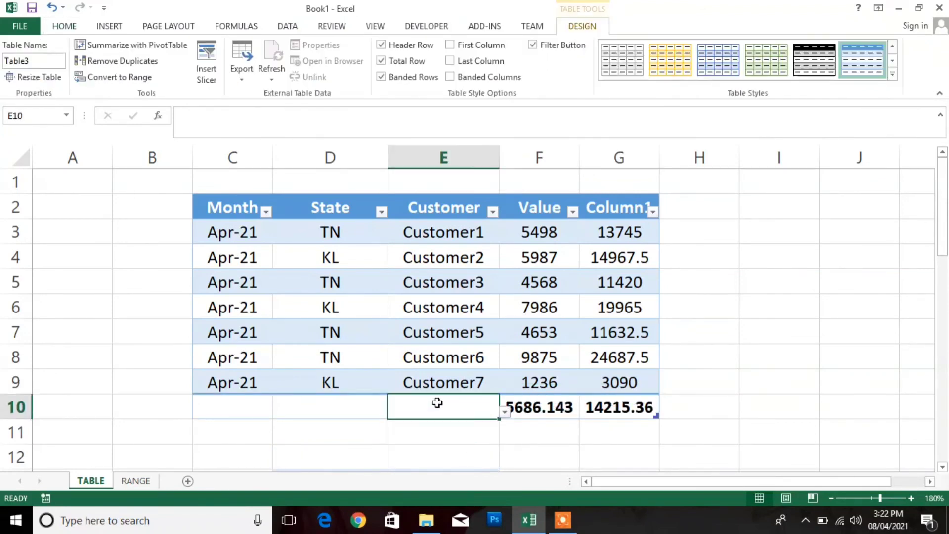
# Convert the whole table C2:G10 on the TABLE sheet to a normal range, and check the Column1 formula in G6.
pyautogui.click(209, 193)
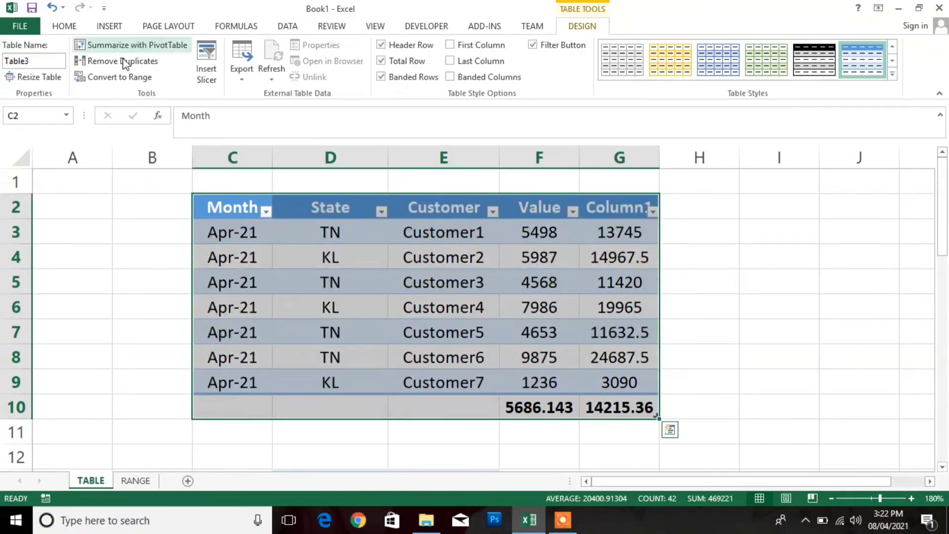
pyautogui.click(118, 78)
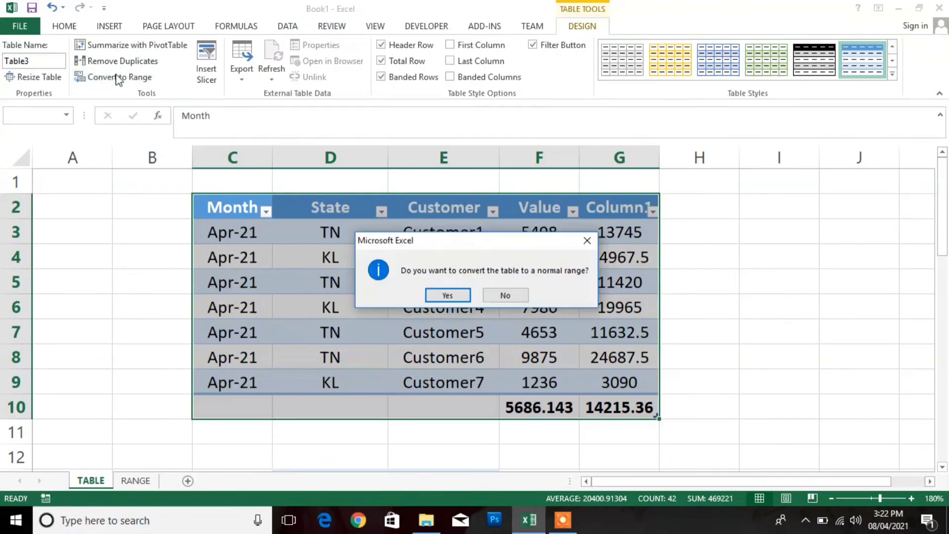
pyautogui.click(455, 298)
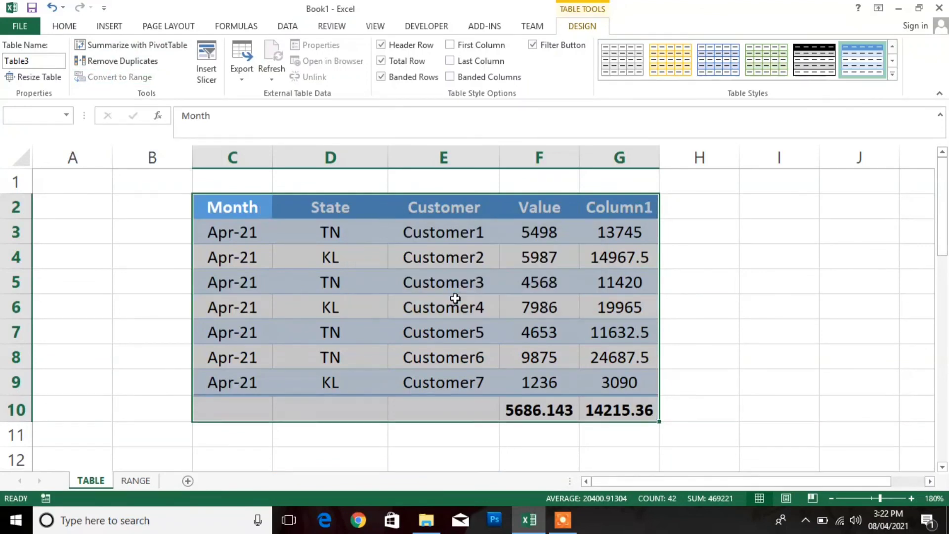
pyautogui.click(455, 299)
pyautogui.click(595, 310)
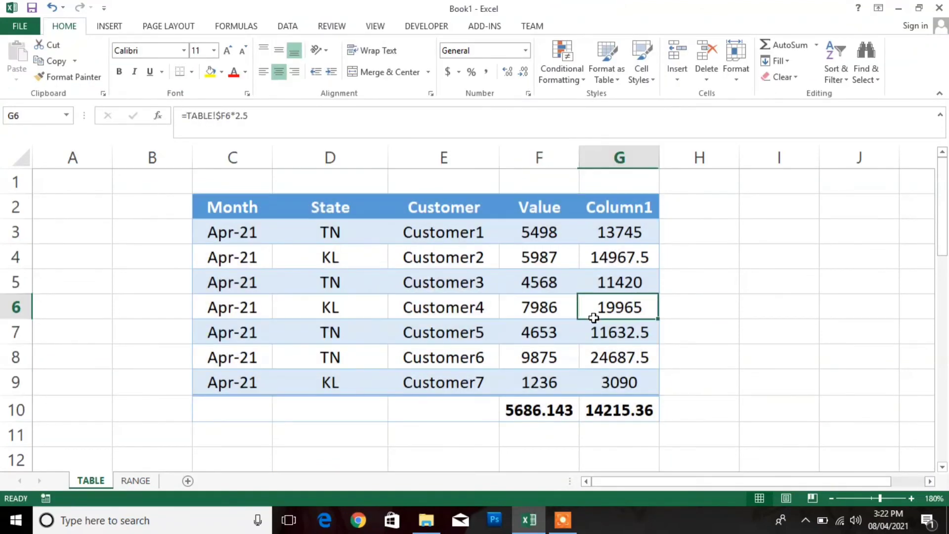